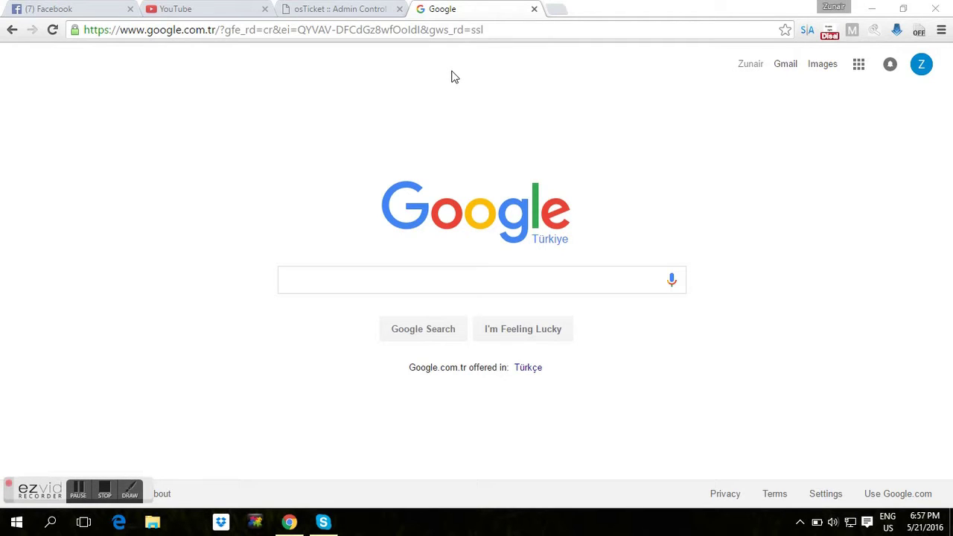
left_click(505, 30)
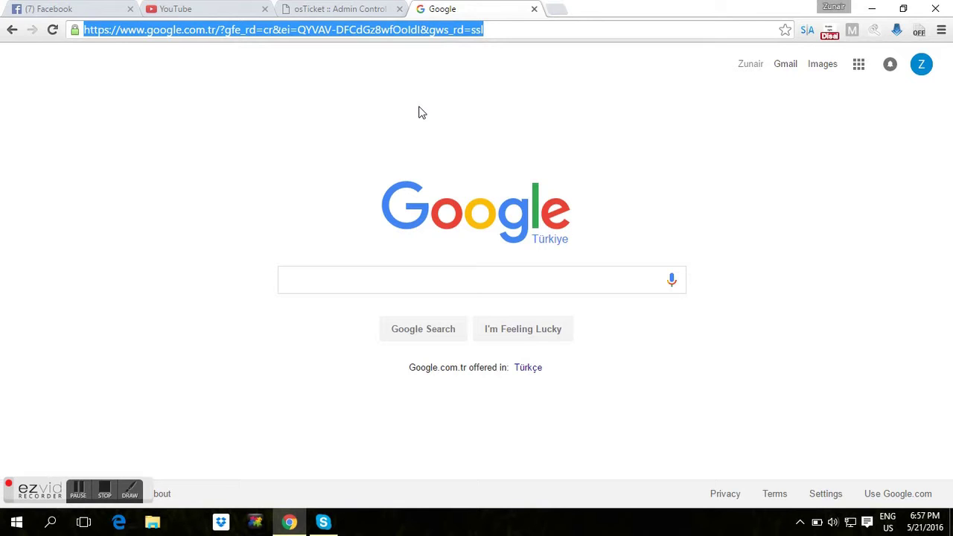
type("www.")
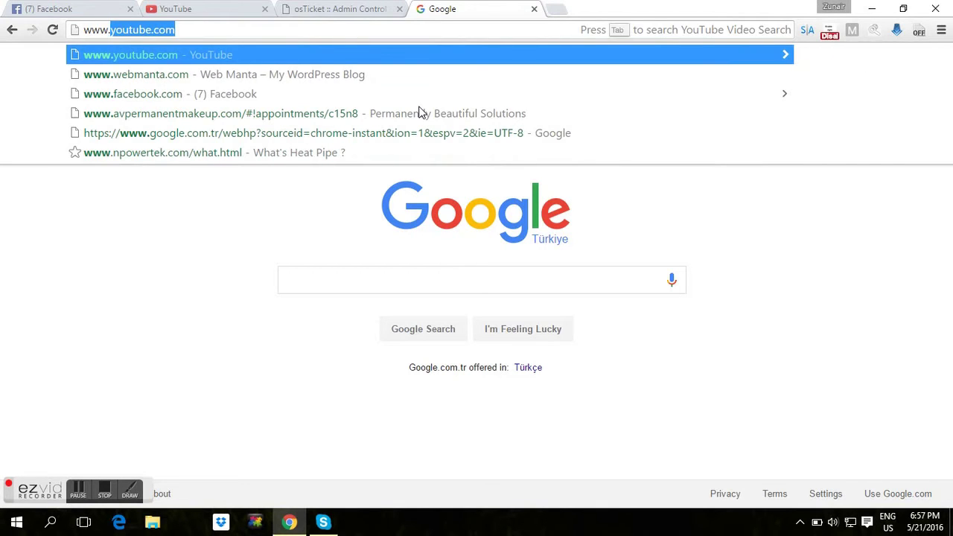
type("gotravel")
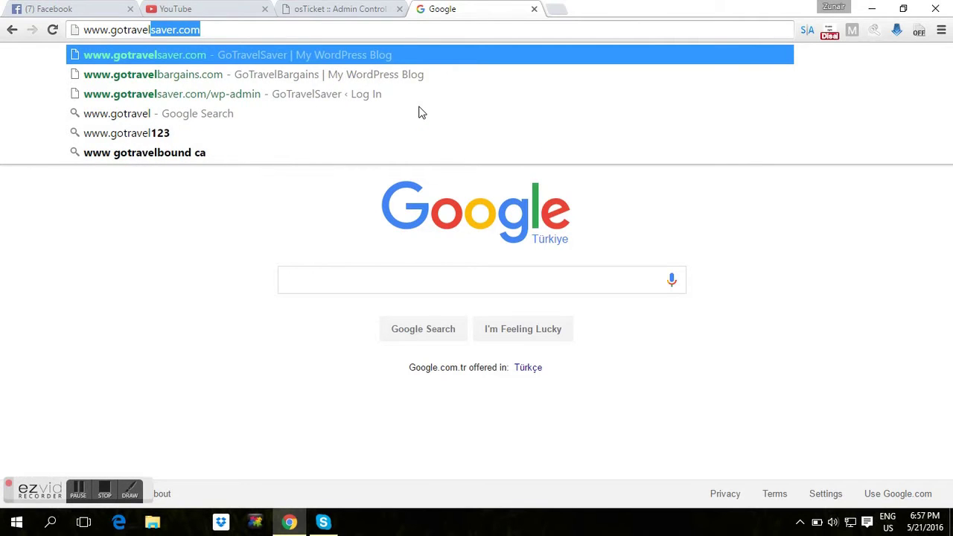
type("bargains.com")
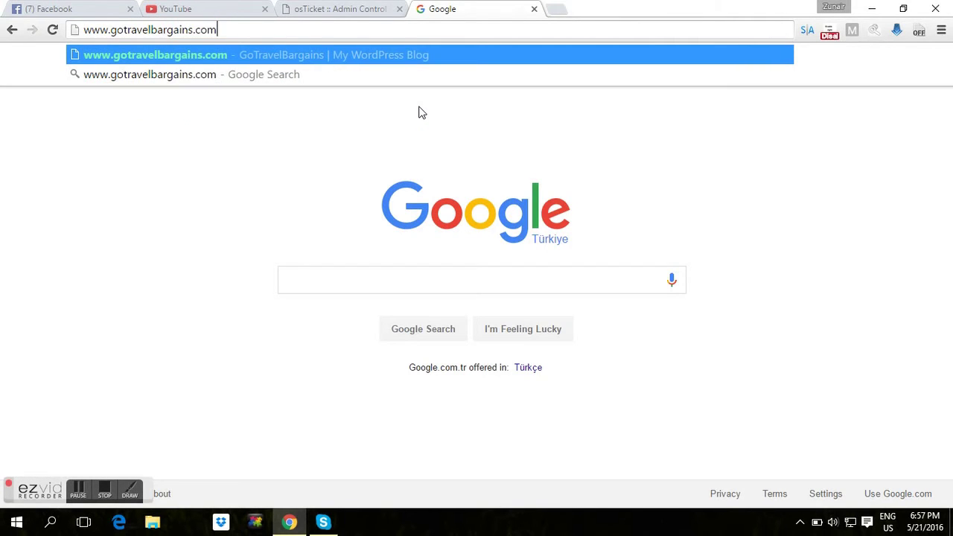
left_click_drag(85, 30, 242, 30)
left_click(242, 30)
type("/")
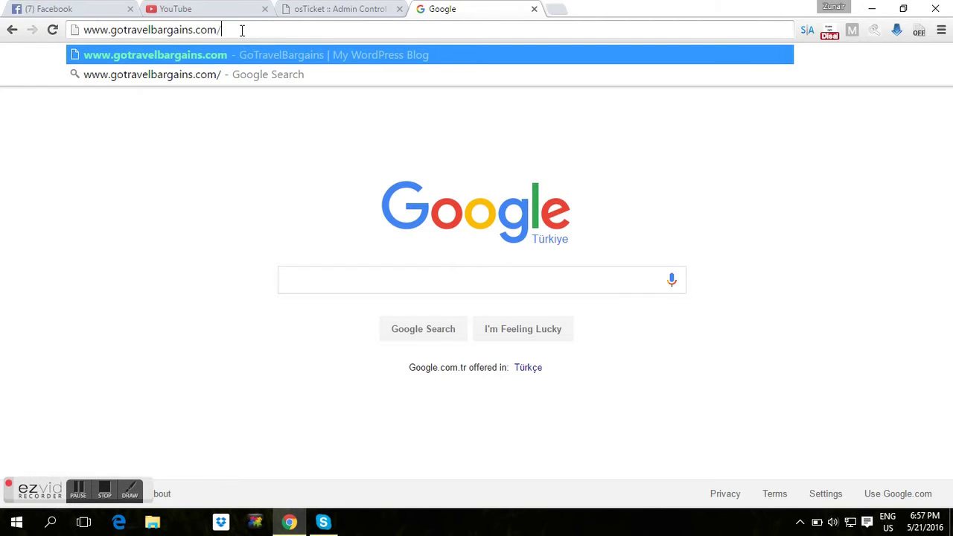
type("cpanel")
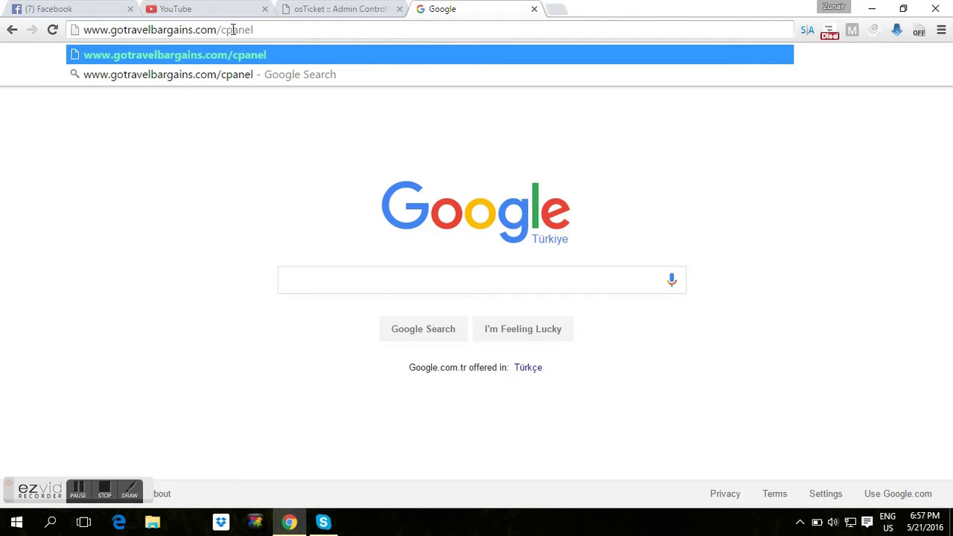
left_click_drag(215, 29, 277, 25)
left_click(289, 28)
key("Return")
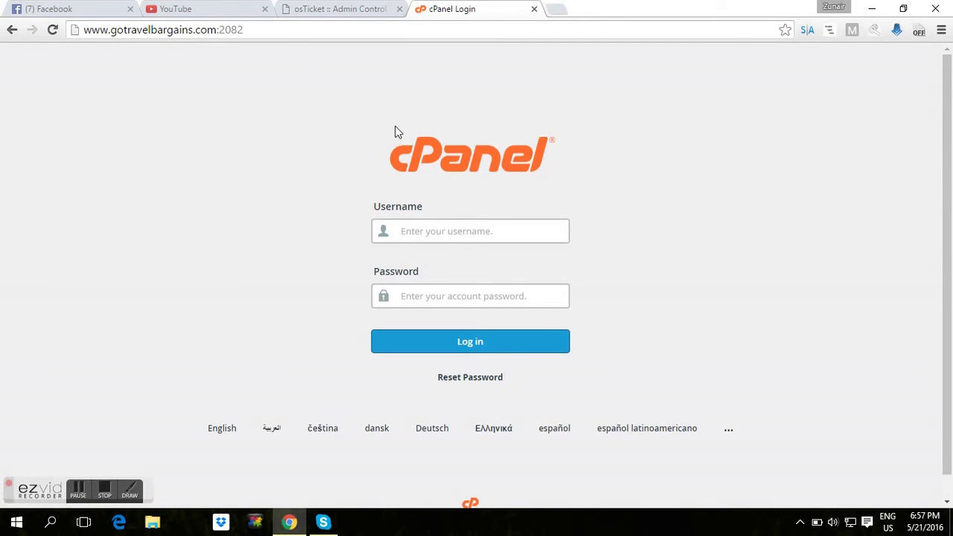
Step: Log in to cPanel with the saved account username and password
left_click(504, 234)
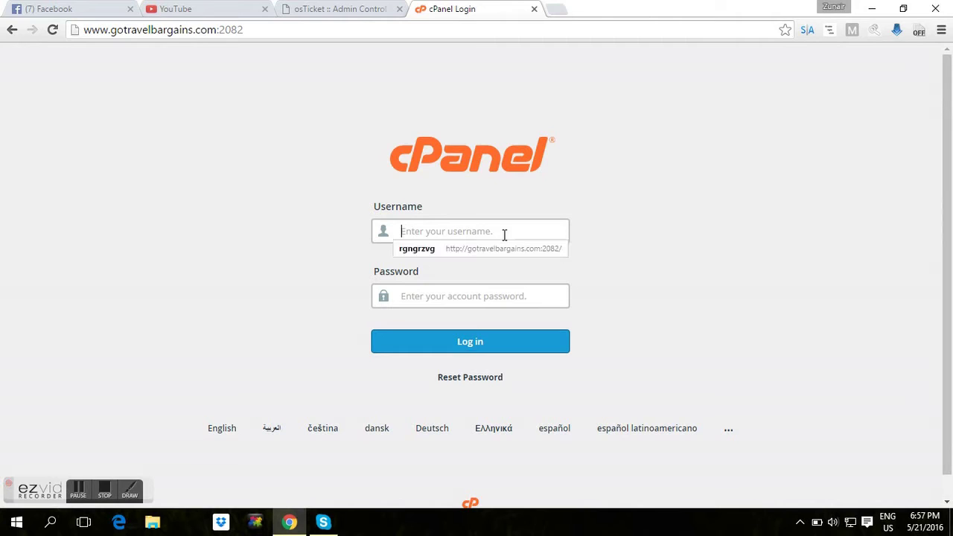
left_click(437, 253)
left_click_drag(404, 295, 444, 294)
left_click(443, 240)
left_click(478, 304)
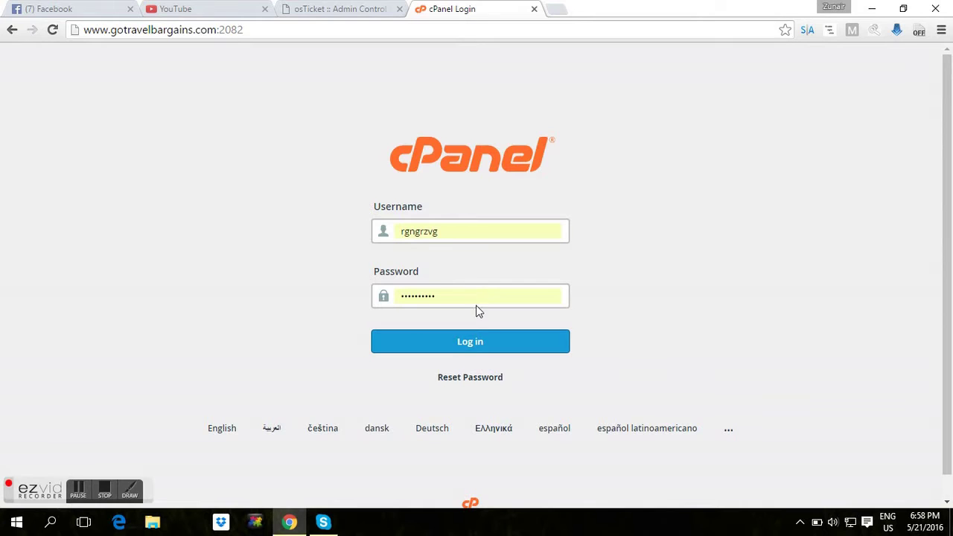
left_click(485, 351)
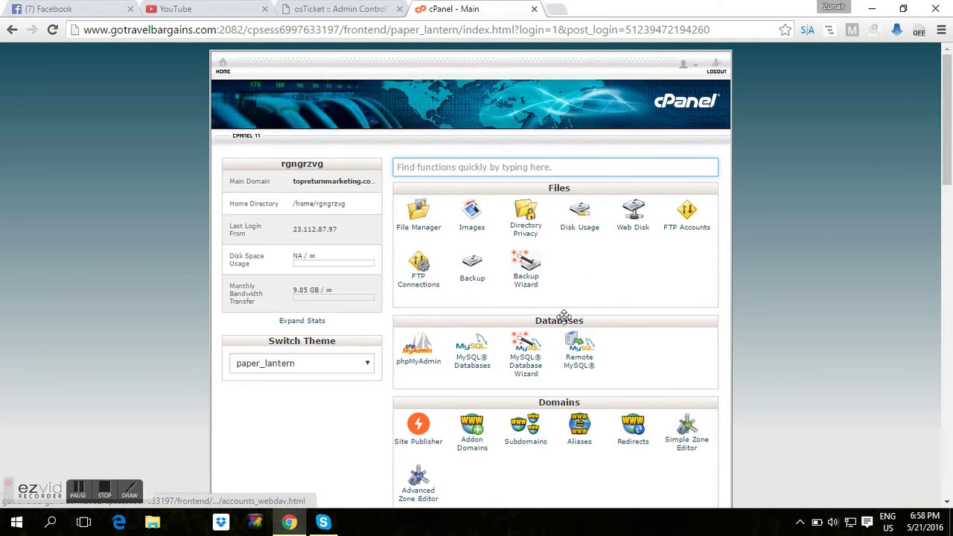
Step: Open the Simple Zone Editor and select the domain gotravelbargains.com
left_click_drag(948, 74, 950, 138)
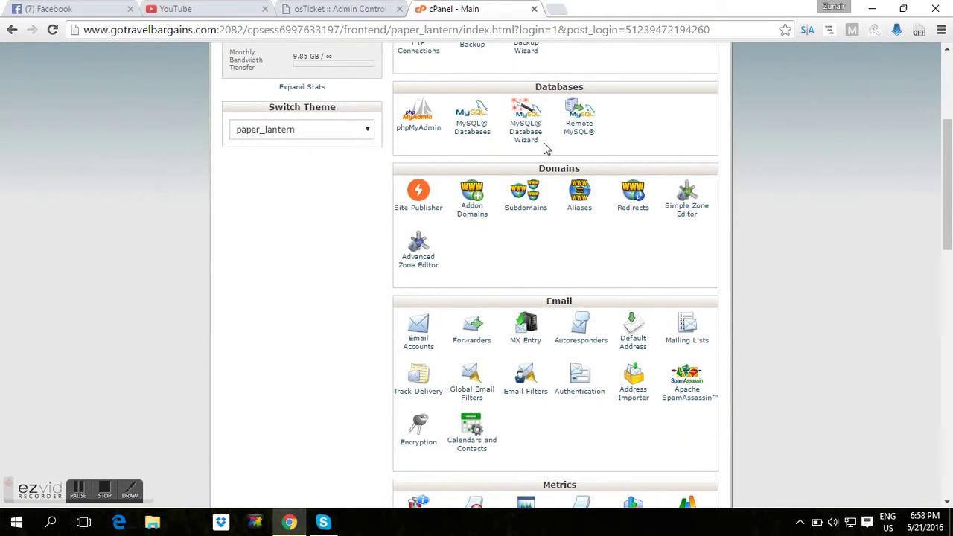
left_click(698, 214)
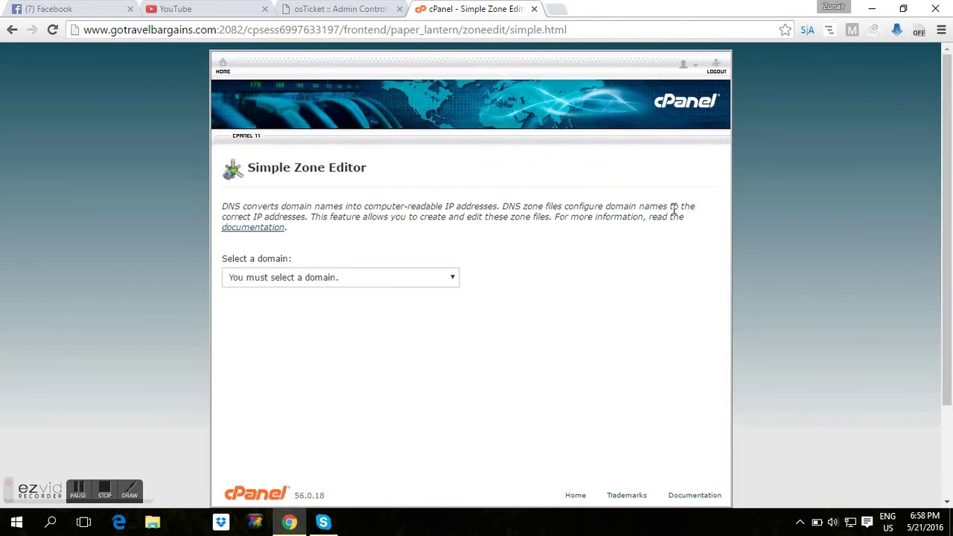
scroll(949, 257, "down", 1)
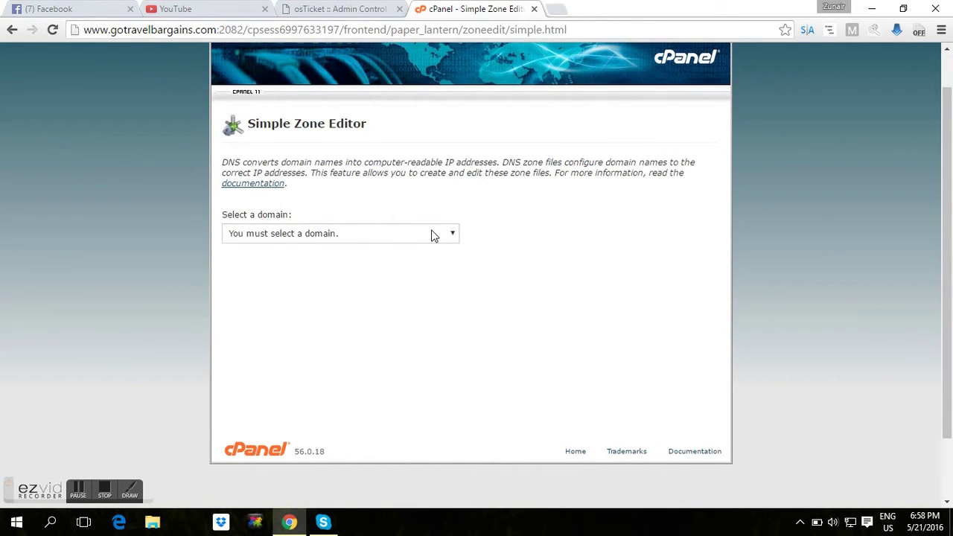
left_click(434, 235)
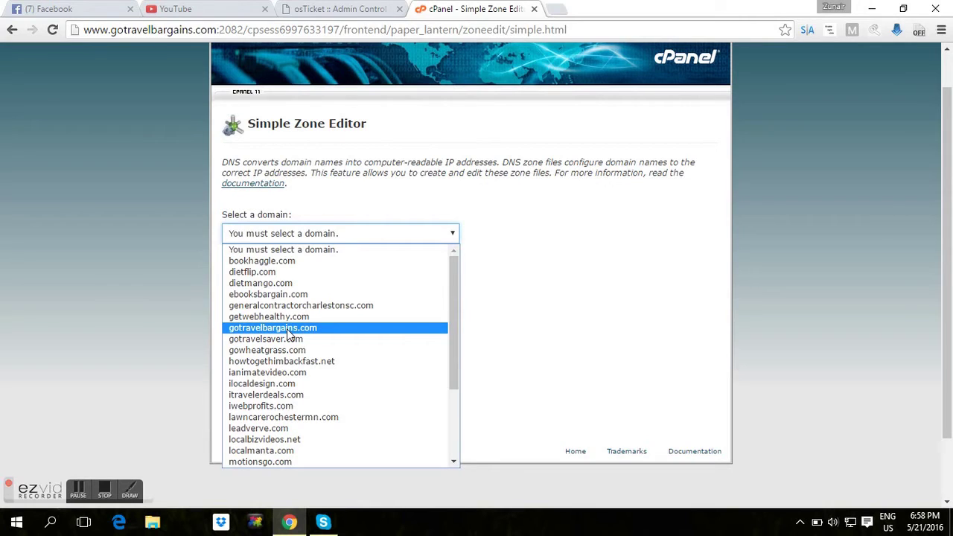
left_click_drag(111, 30, 195, 31)
left_click(319, 233)
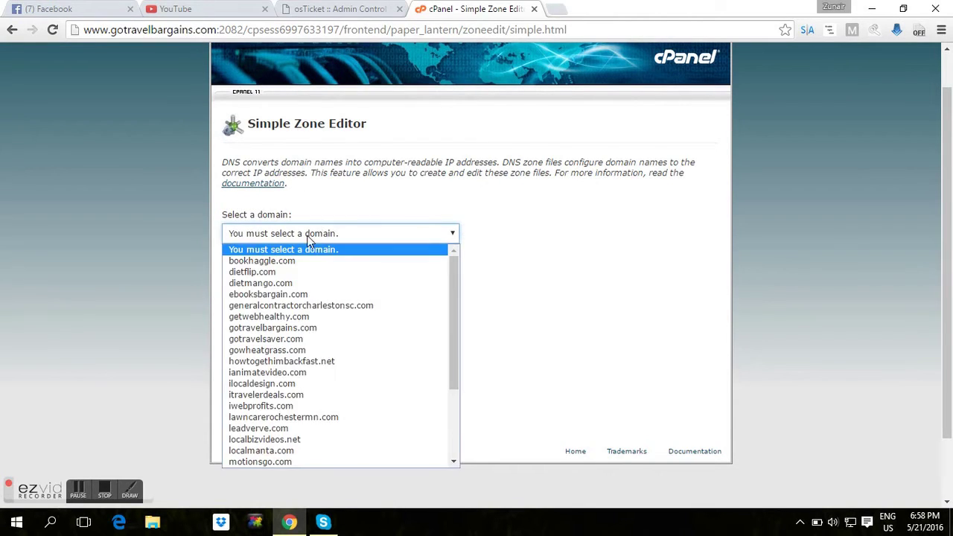
left_click(299, 329)
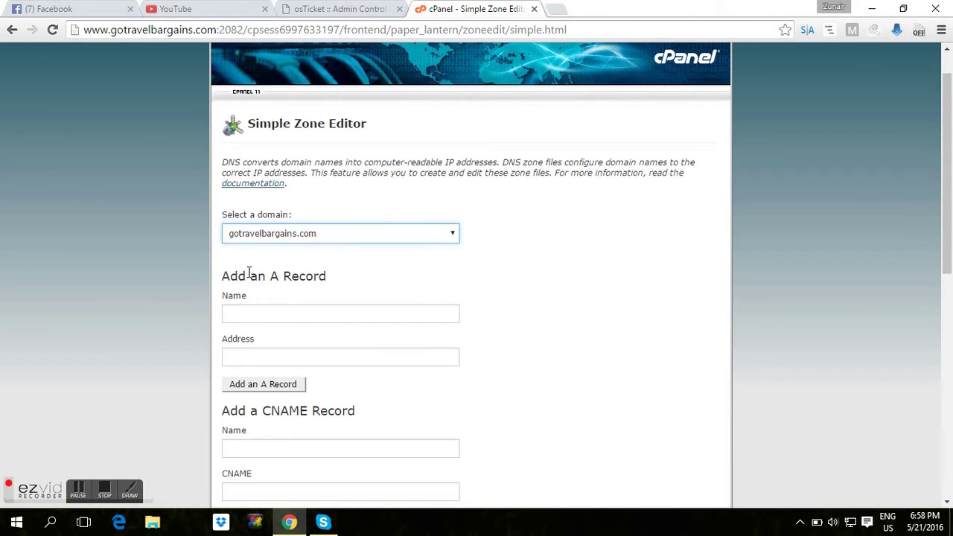
left_click(226, 275)
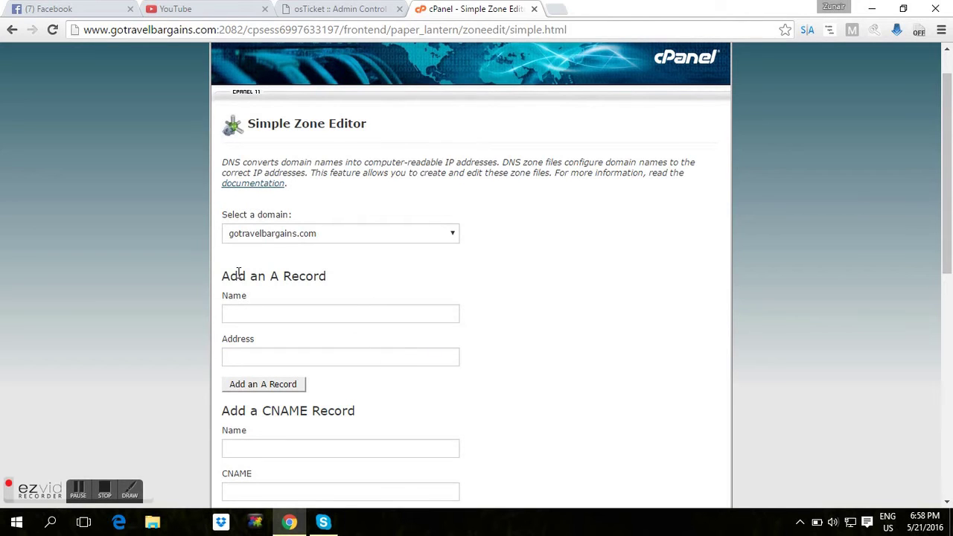
left_click_drag(223, 276, 335, 276)
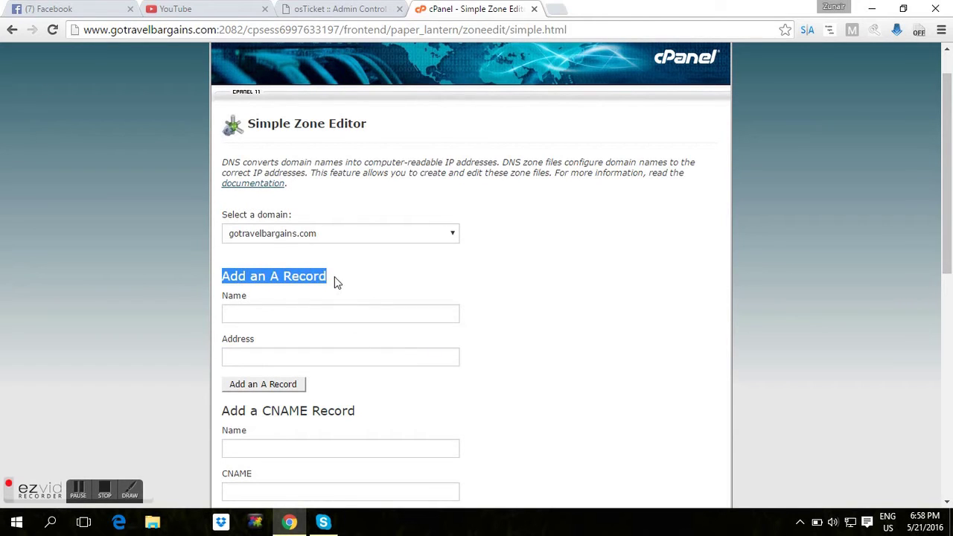
left_click(336, 280)
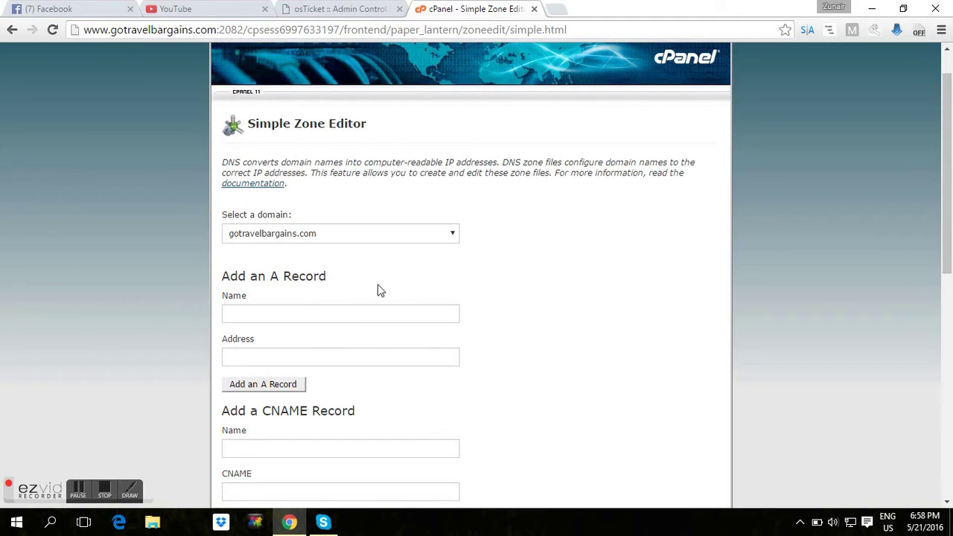
Step: Enter "hotels" as the name of a new CNAME record for gotravelbargains.com
left_click_drag(947, 233, 951, 320)
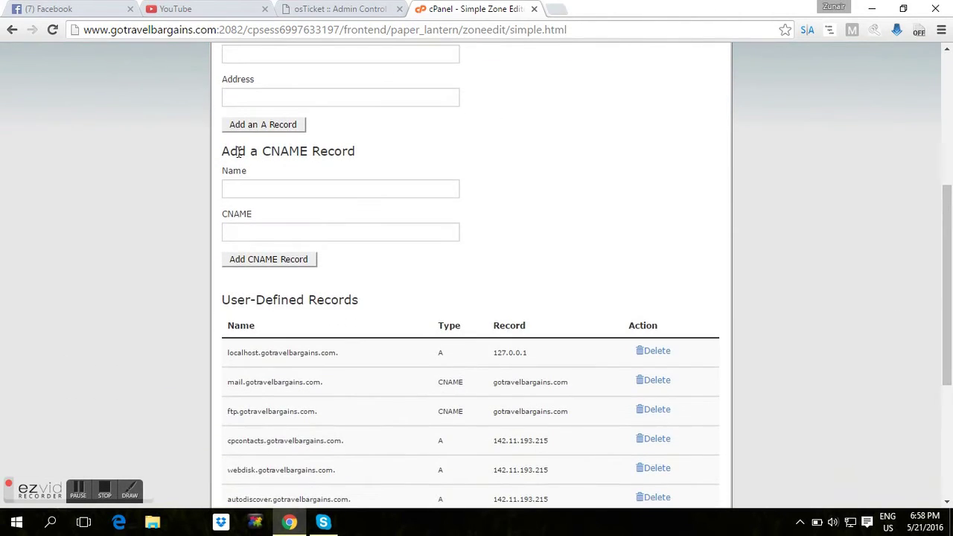
left_click_drag(221, 152, 356, 163)
left_click(308, 154)
left_click_drag(262, 155, 330, 153)
left_click(339, 152)
left_click(273, 189)
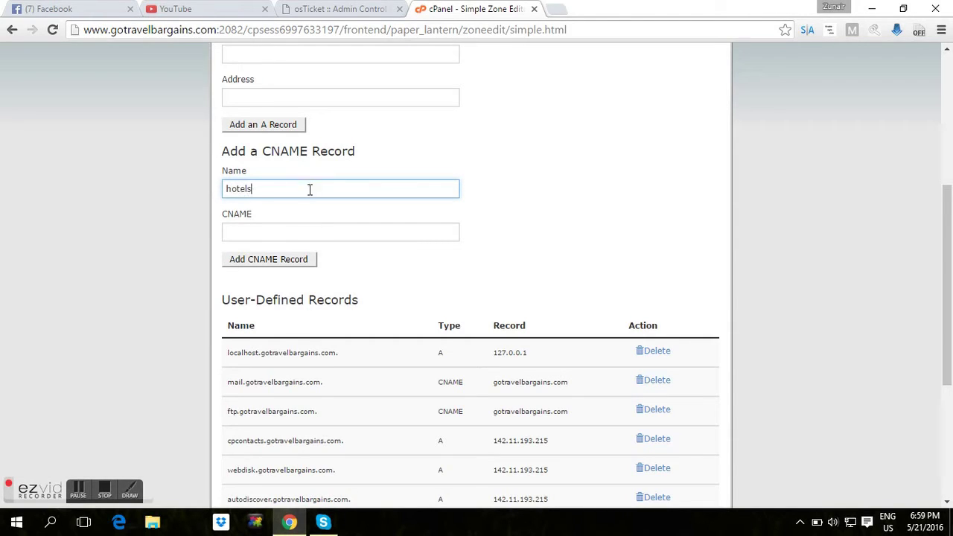
Step: Point the new hotels record to the CNAME brands.datahc.com and add the record
left_click(327, 230)
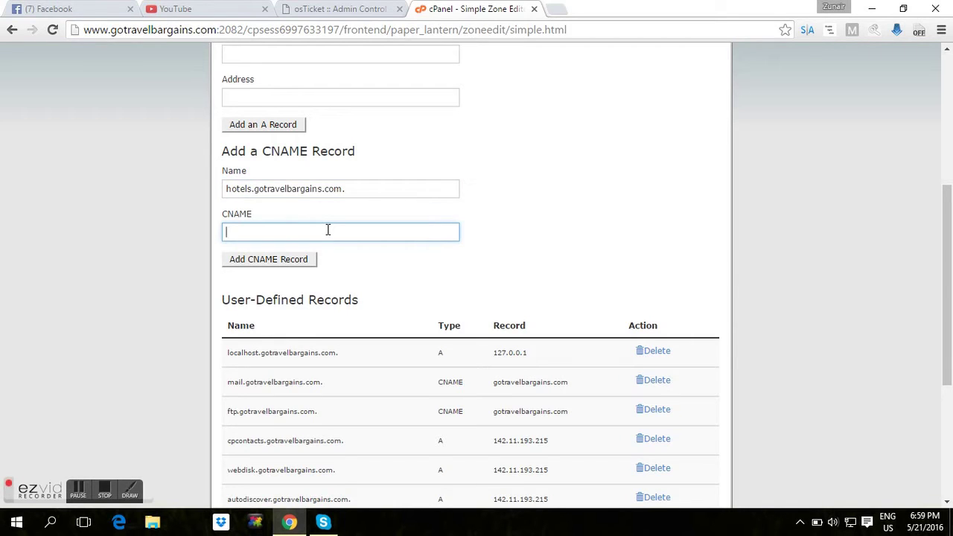
type("brands")
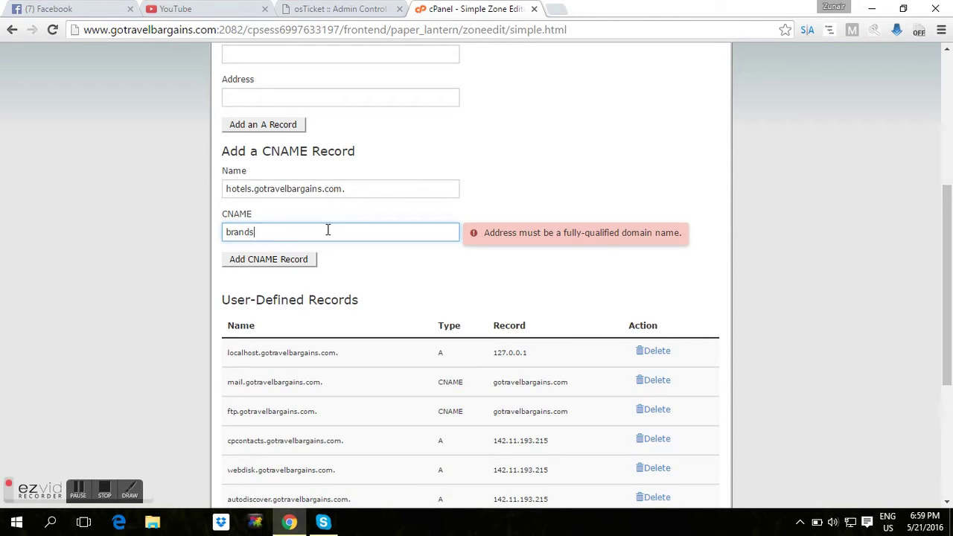
type(".da")
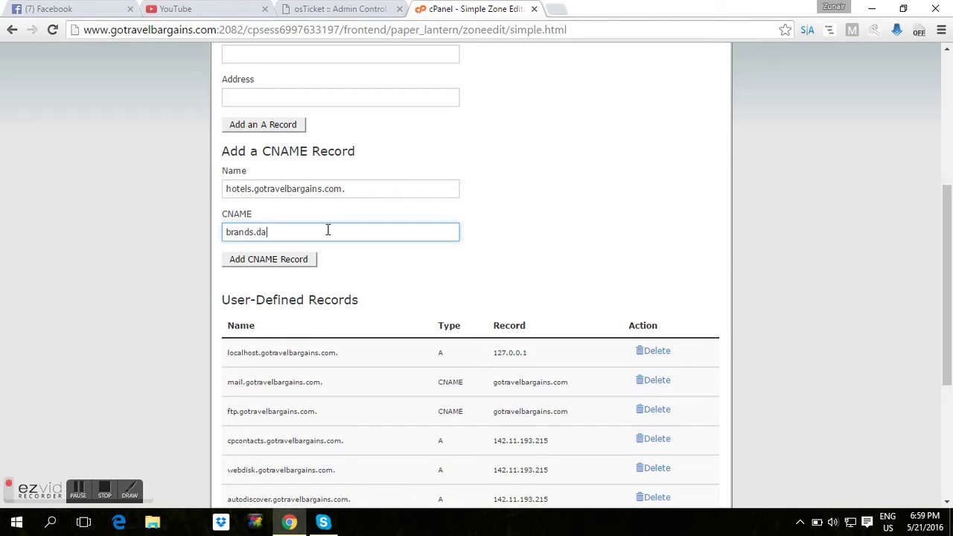
type("tahc.com")
left_click_drag(322, 232, 223, 232)
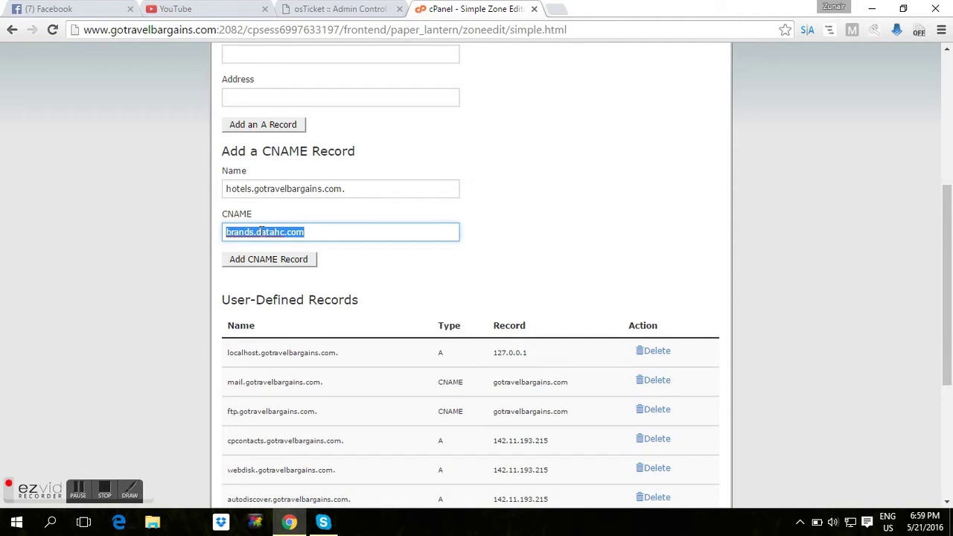
left_click(252, 189)
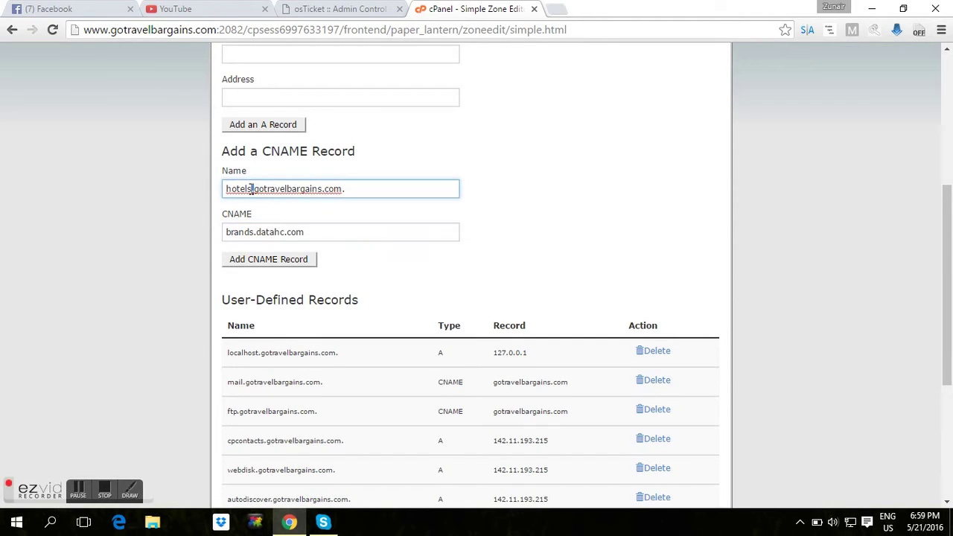
left_click_drag(227, 188, 253, 188)
left_click(521, 224)
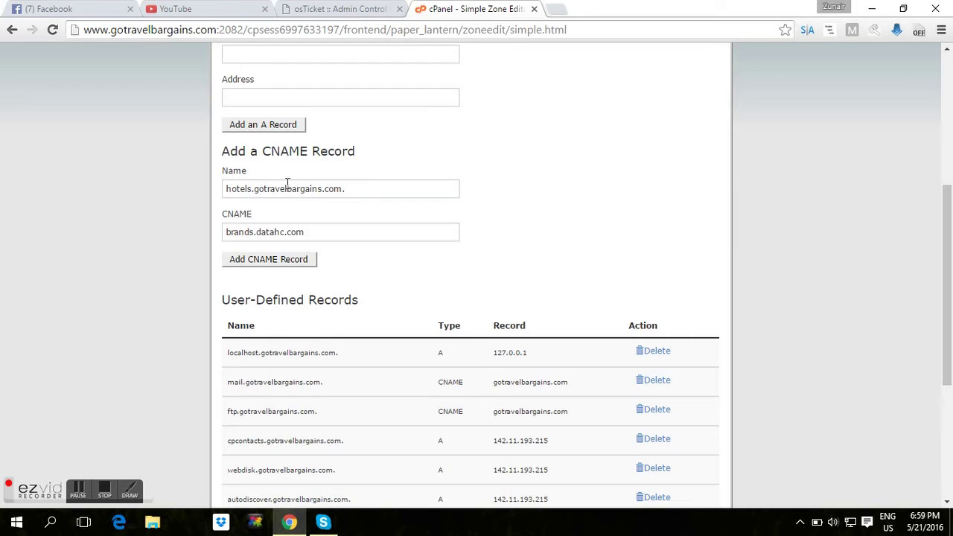
left_click(282, 262)
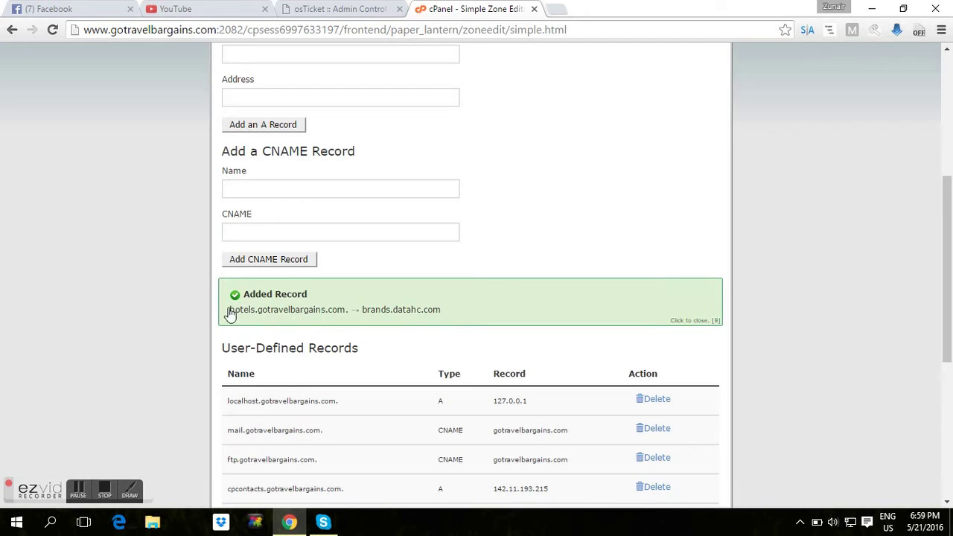
Step: Check the user-defined records list for the new hotels CNAME entry
left_click_drag(948, 315, 950, 421)
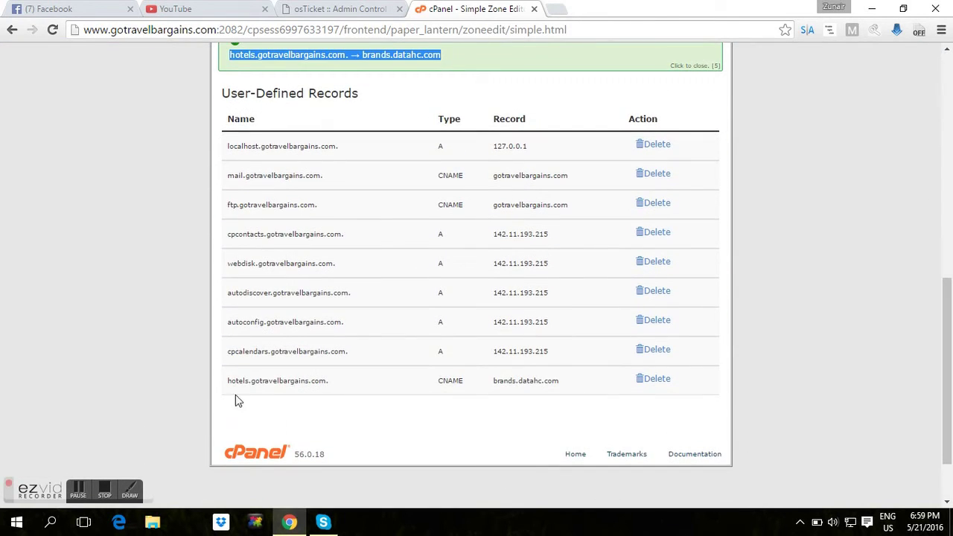
left_click_drag(228, 380, 567, 383)
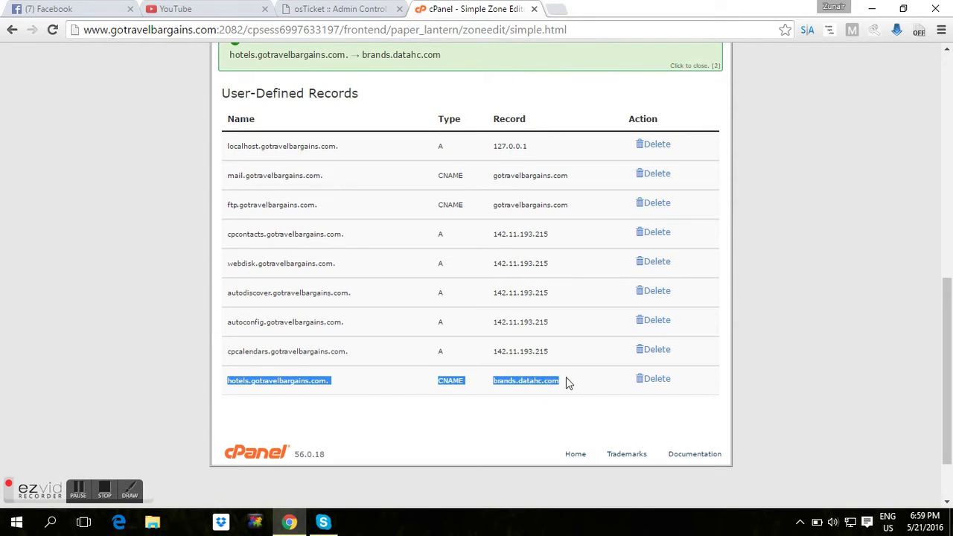
left_click(499, 406)
left_click_drag(948, 365, 950, 125)
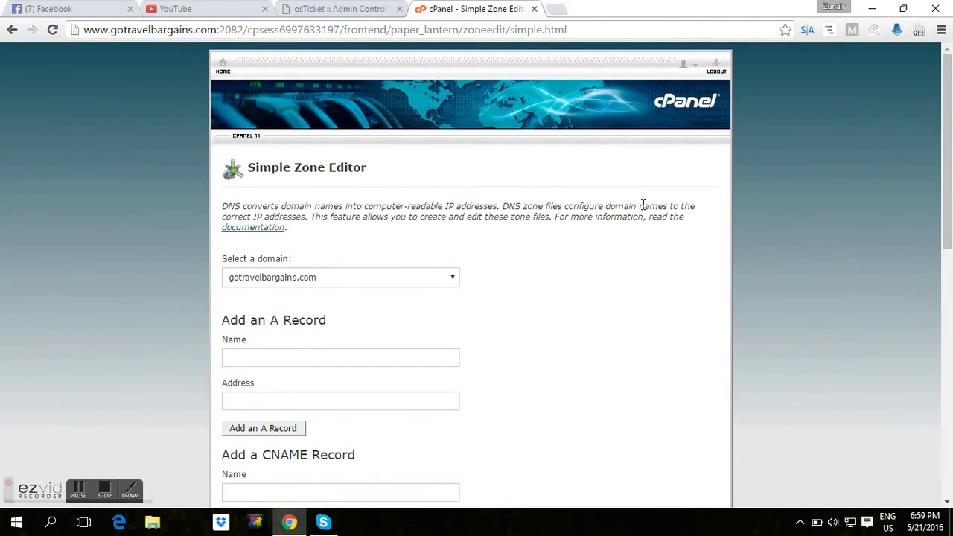
Step: Open the HotelsCombined affiliate site at affiliates.hotelscombined.com in a new browser tab
left_click(555, 9)
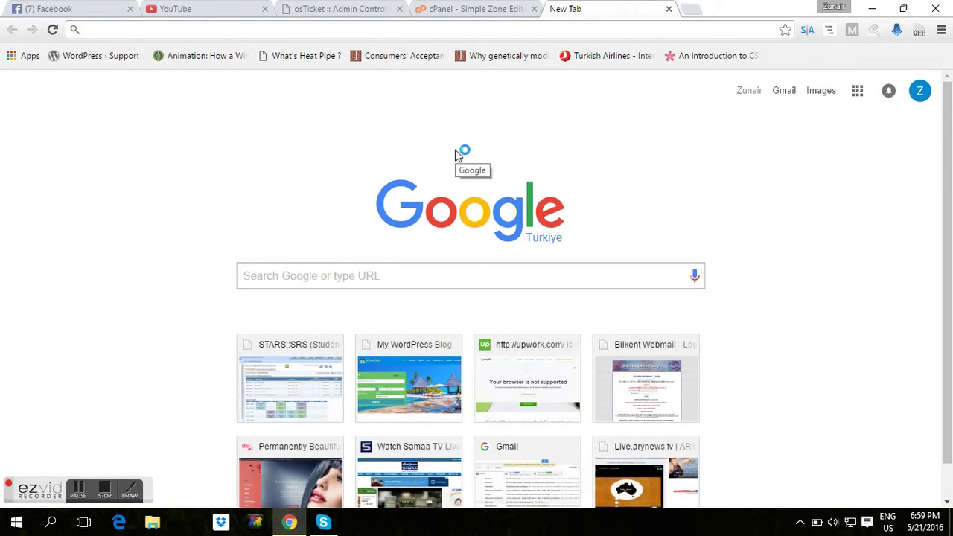
type("affil")
key("BackSpace")
type("ili")
key("BackSpace")
key("BackSpace")
key("BackSpace")
type("l")
key("BackSpace")
type("iliates.")
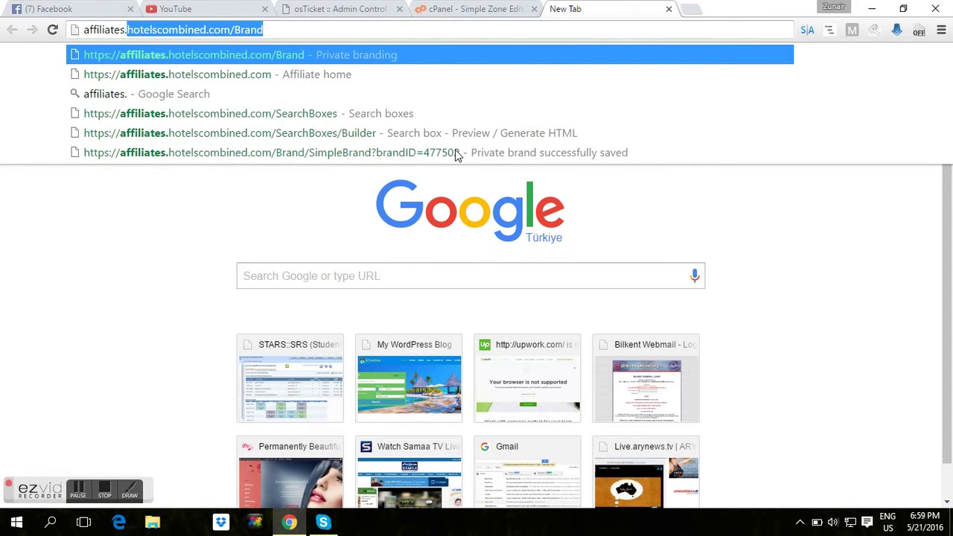
type("hotelscombined.com")
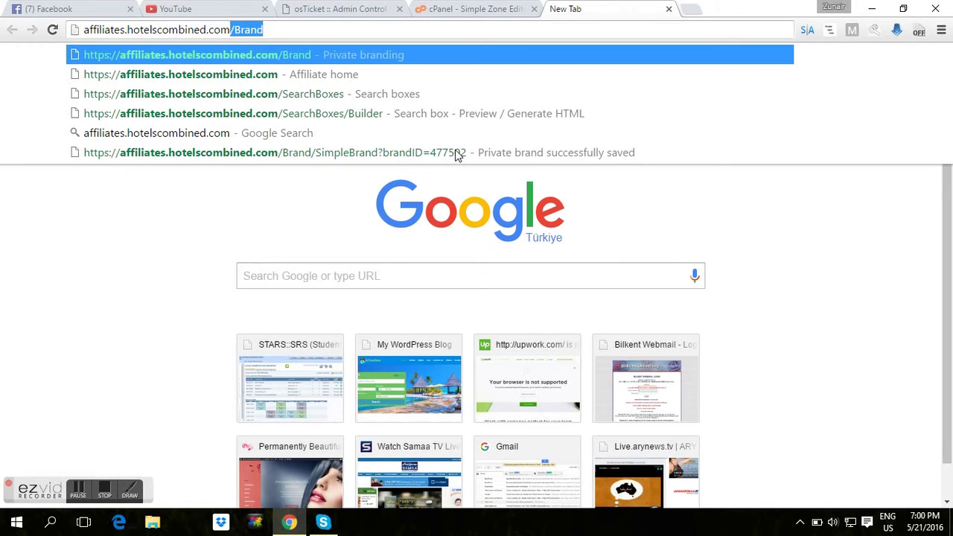
key("Delete")
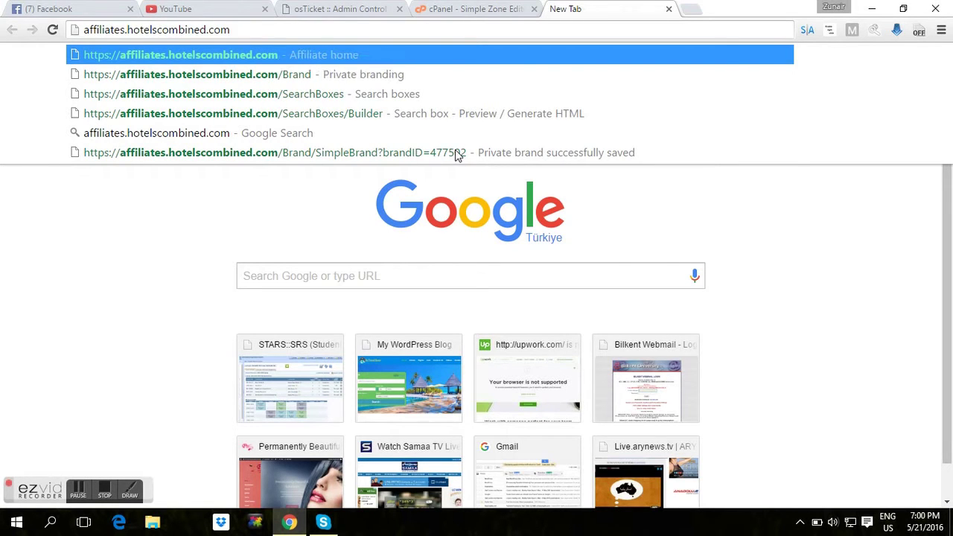
left_click_drag(260, 30, 84, 31)
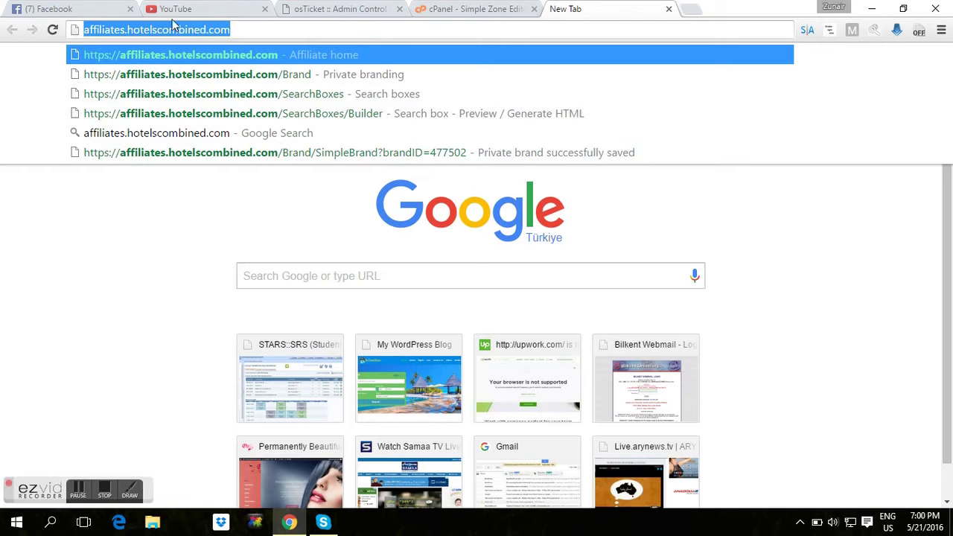
left_click(256, 29)
key("Return")
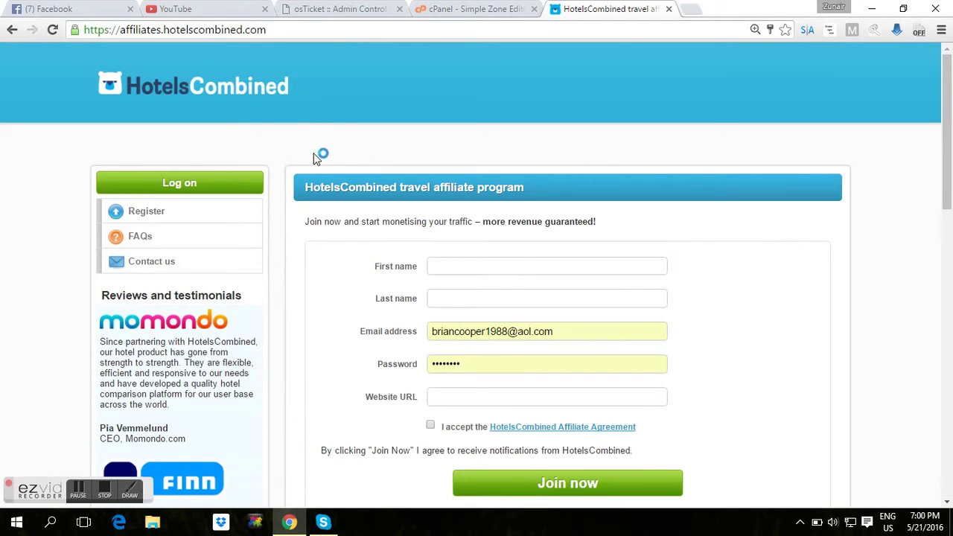
Step: Log on to the HotelsCombined affiliate portal with the prefilled email address and password
left_click(219, 187)
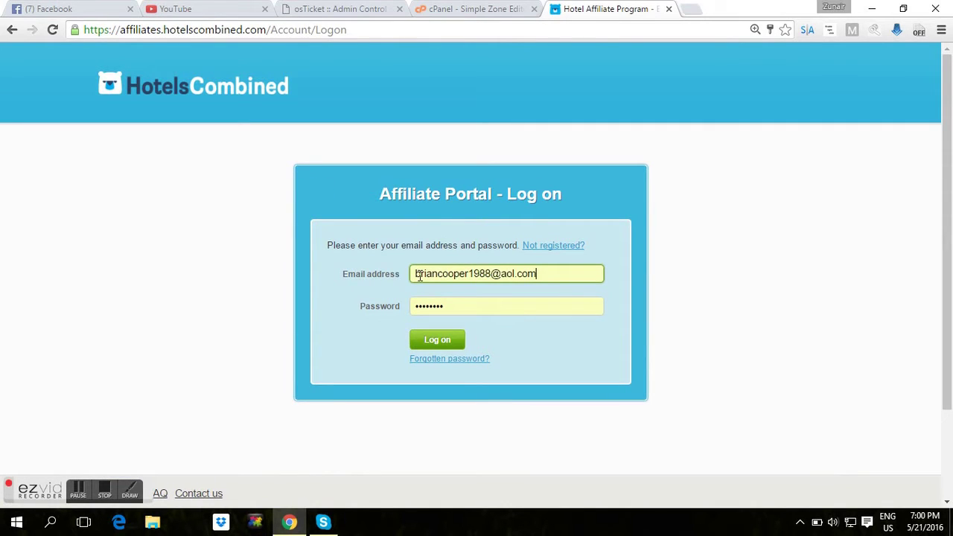
left_click_drag(418, 277, 539, 274)
left_click(540, 274)
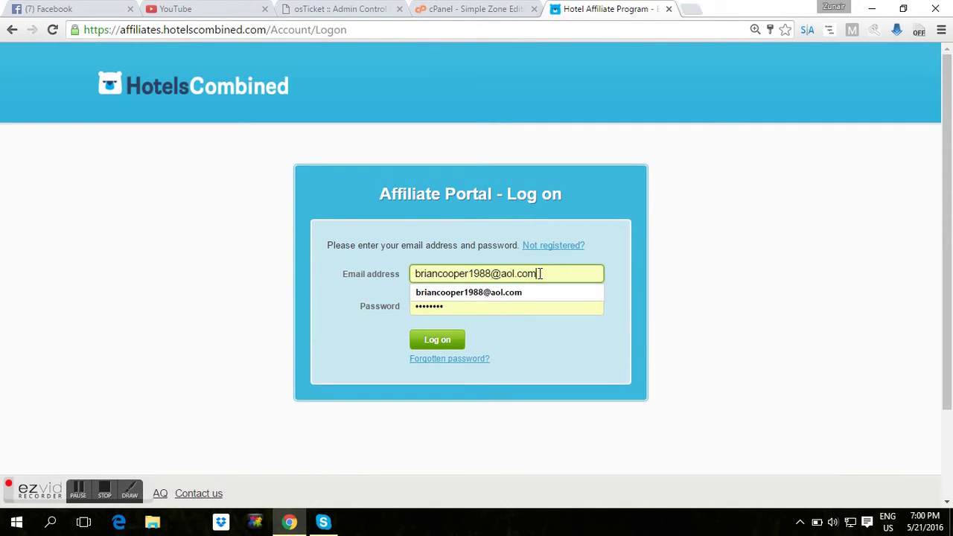
left_click(466, 310)
double_click(447, 308)
left_click(449, 308)
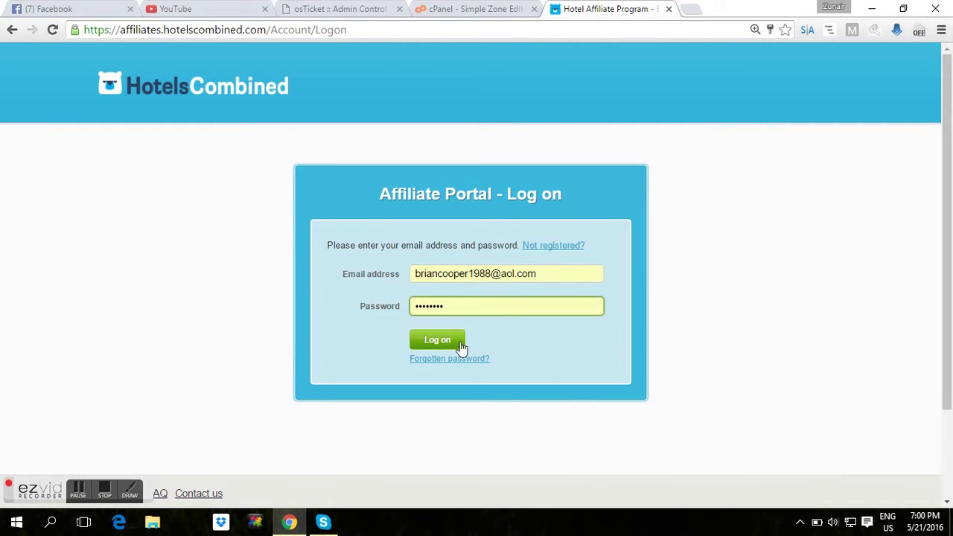
left_click(449, 346)
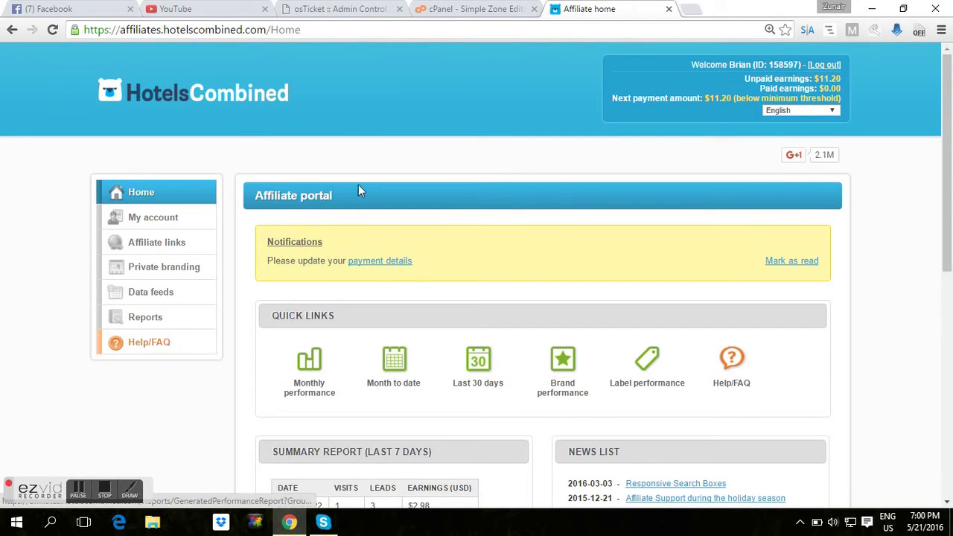
Step: Go to Private branding and start creating a new simple private brand
scroll(477, 186, "down", 1)
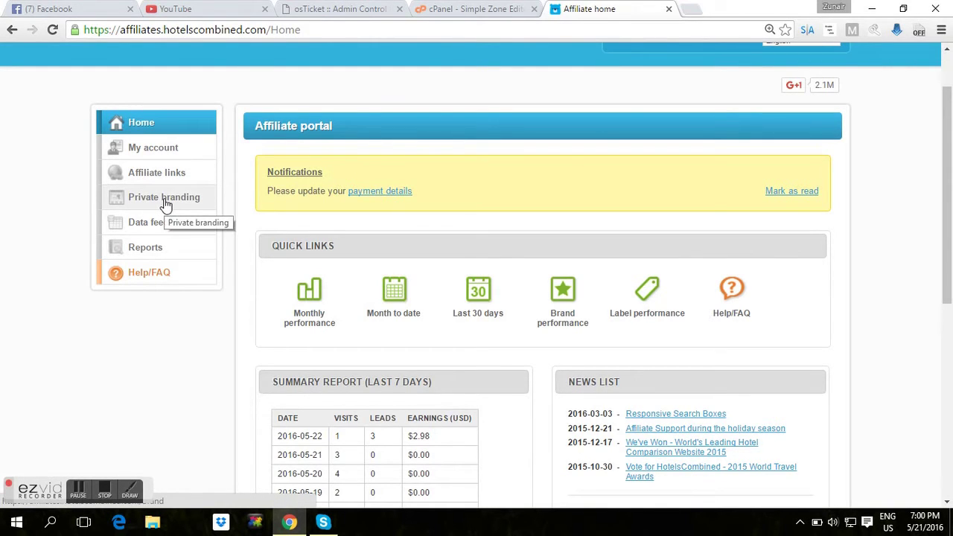
left_click(158, 206)
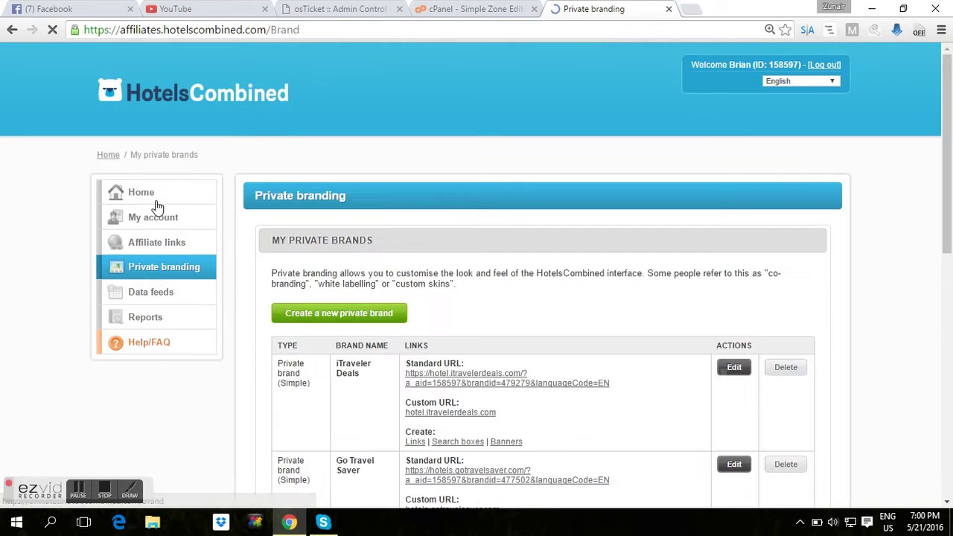
left_click(326, 313)
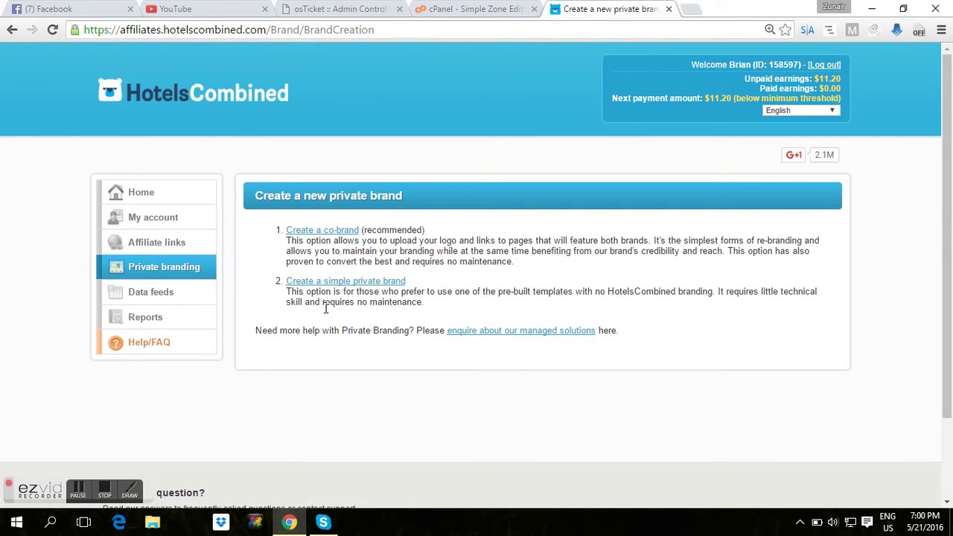
left_click_drag(426, 282, 286, 288)
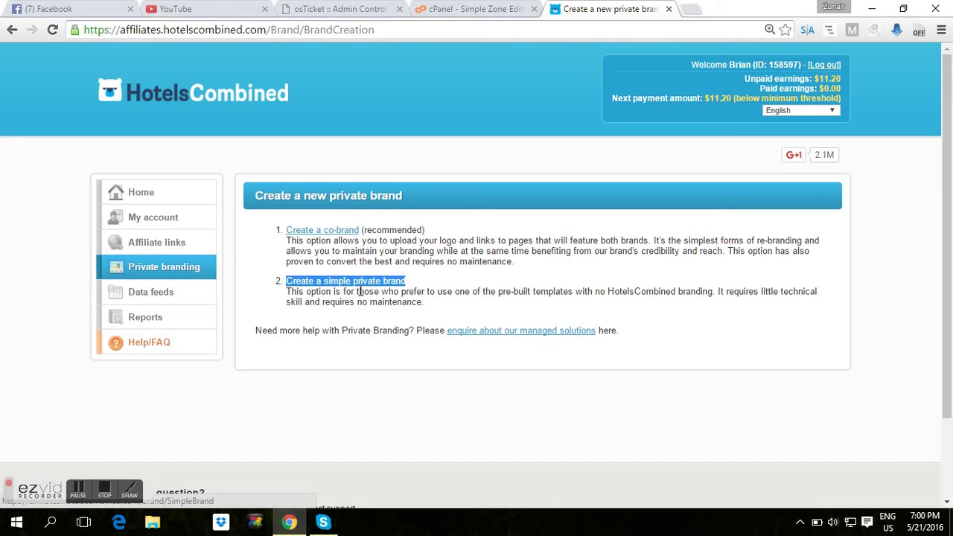
left_click(391, 287)
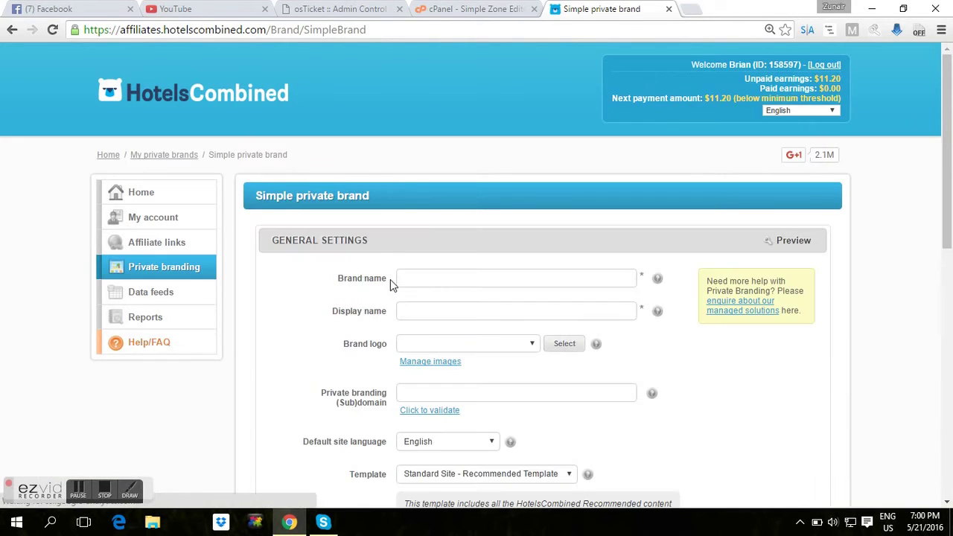
Step: Enter "Go Travel Bargains" as the brand name of the simple private brand
left_click_drag(948, 172, 950, 226)
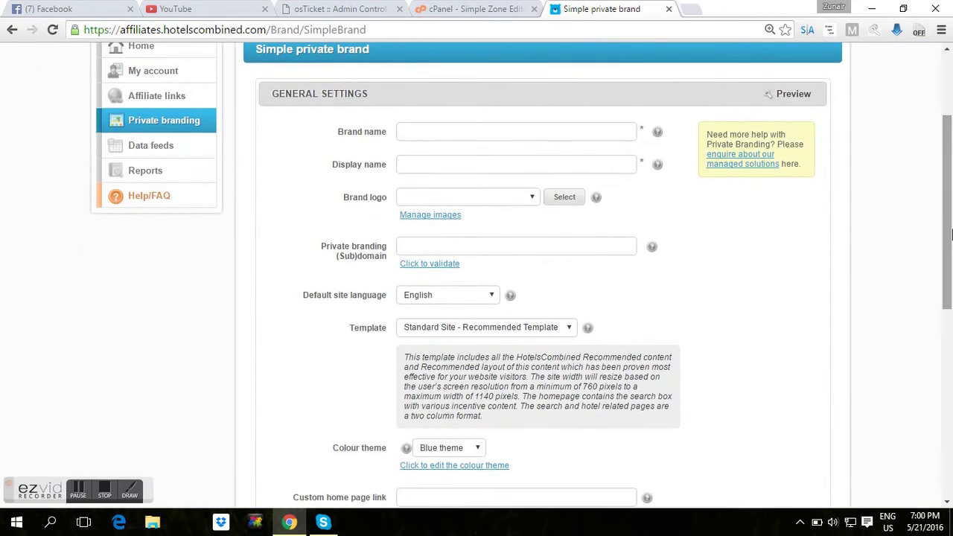
left_click(533, 133)
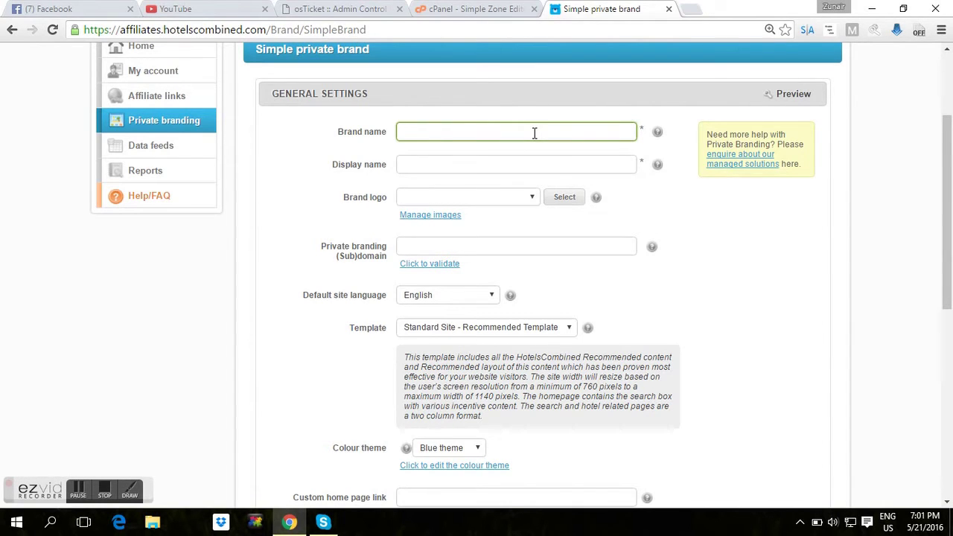
type("Go Tr")
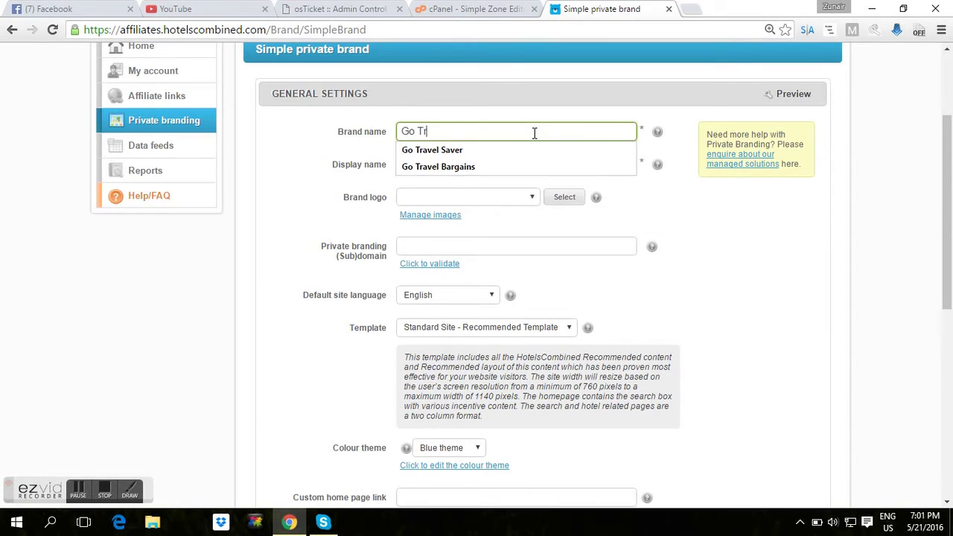
type("avel Bargains")
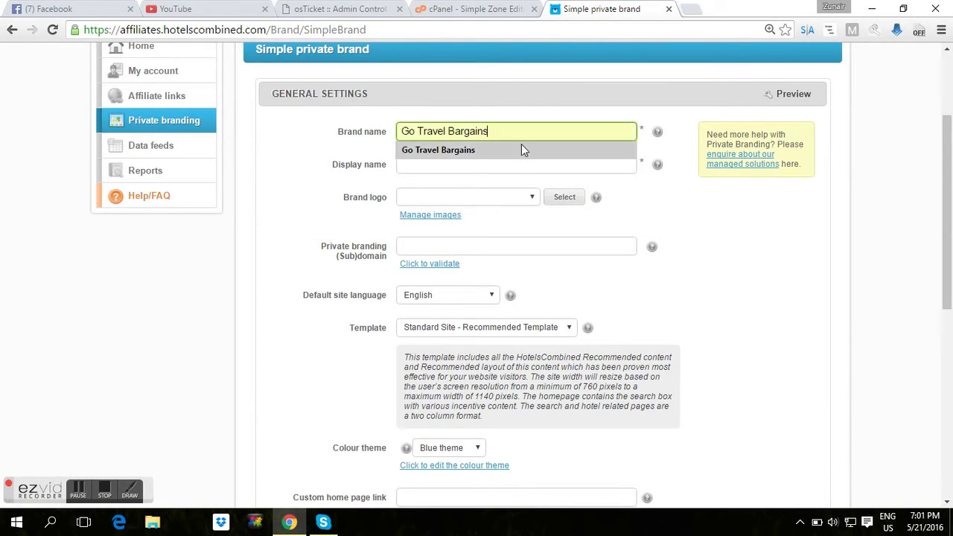
left_click(521, 148)
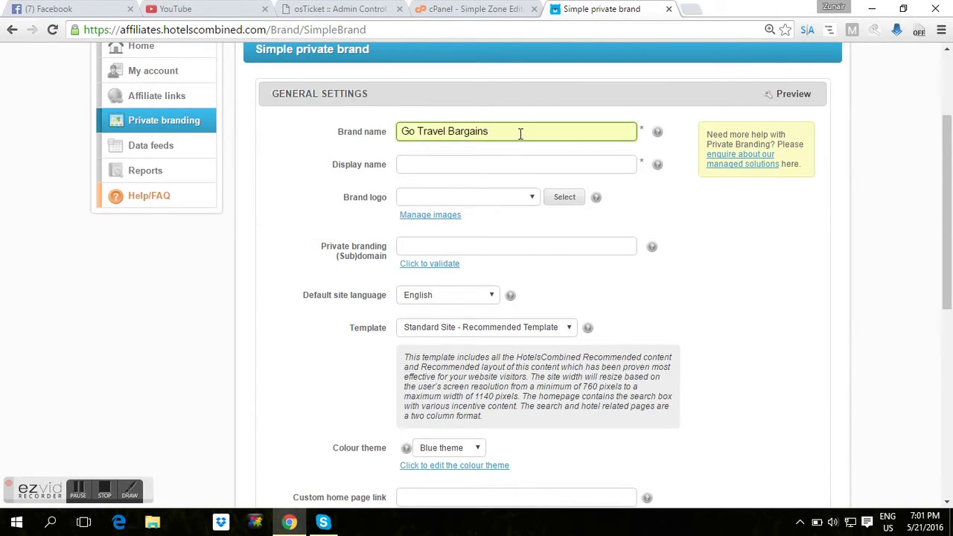
Step: Copy the brand name "Go Travel Bargains" into the display name
double_click(521, 132)
triple_click(520, 132)
key("ctrl+c")
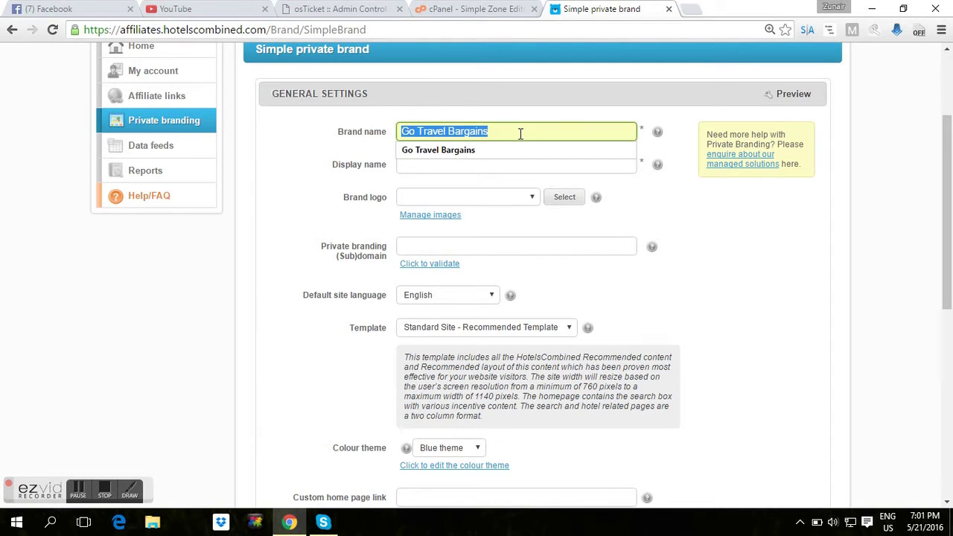
left_click(659, 183)
left_click(527, 162)
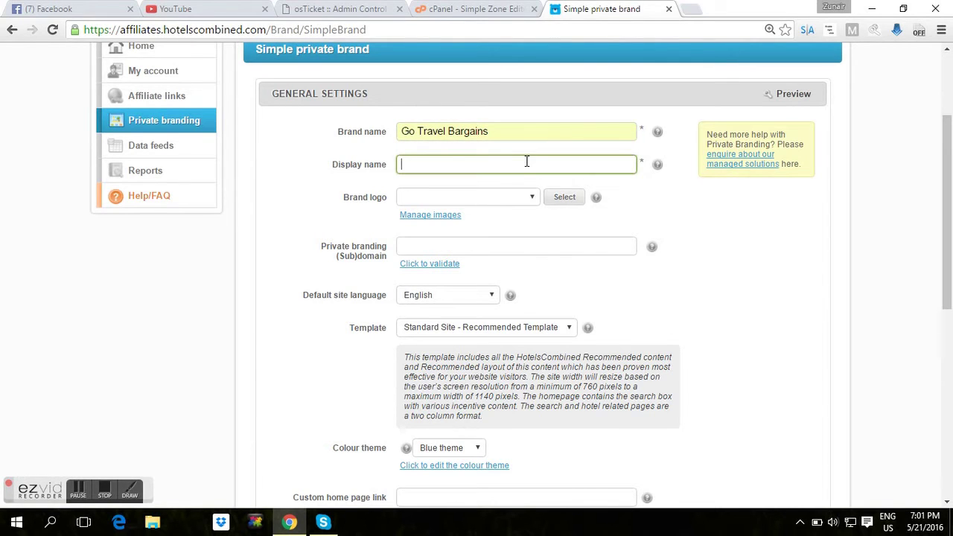
key("ctrl+v")
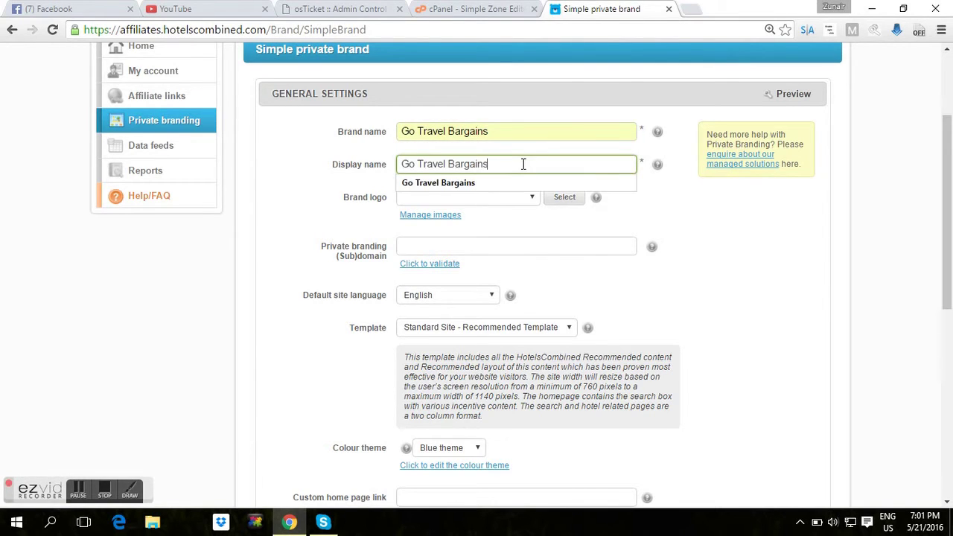
left_click(699, 202)
Step: Check the available brand logos and open the image library to manage the brand's images
left_click(497, 198)
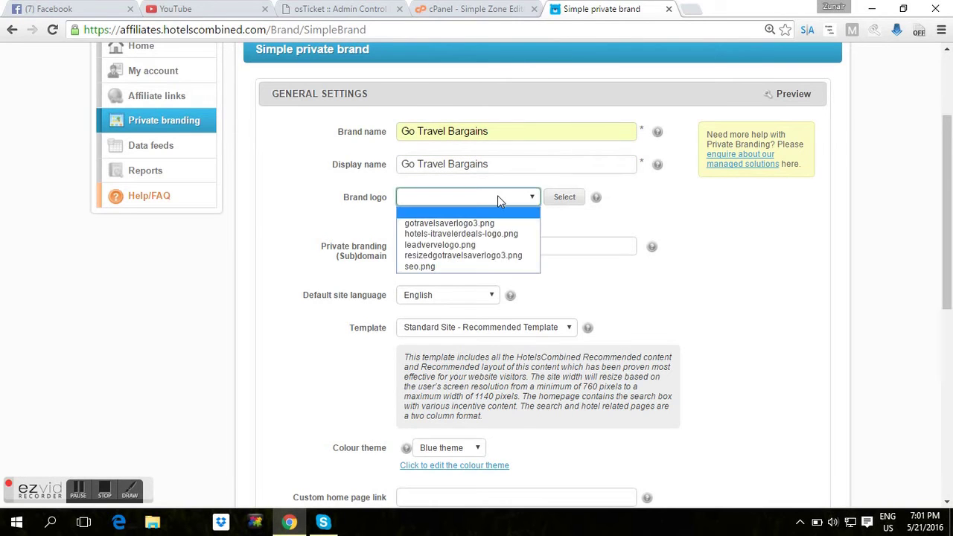
left_click(497, 196)
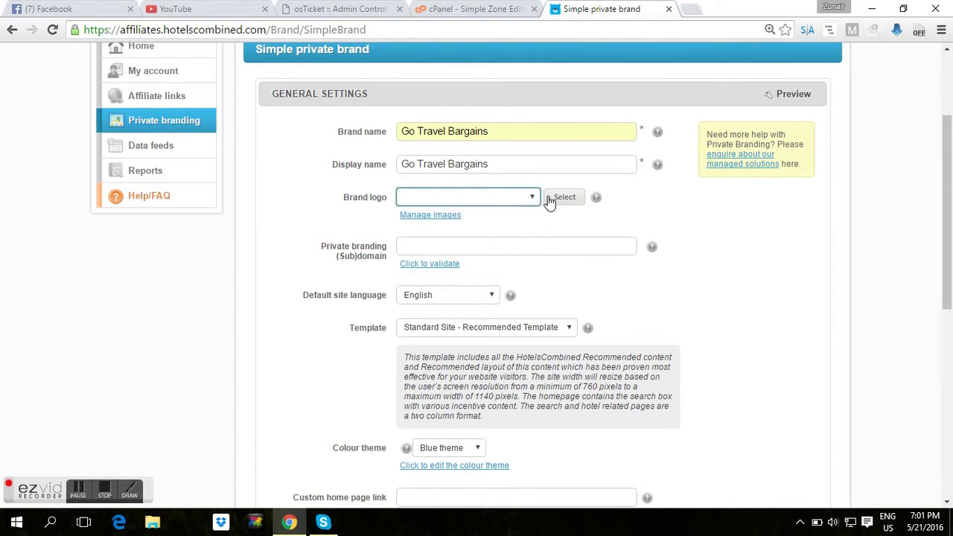
left_click(430, 215)
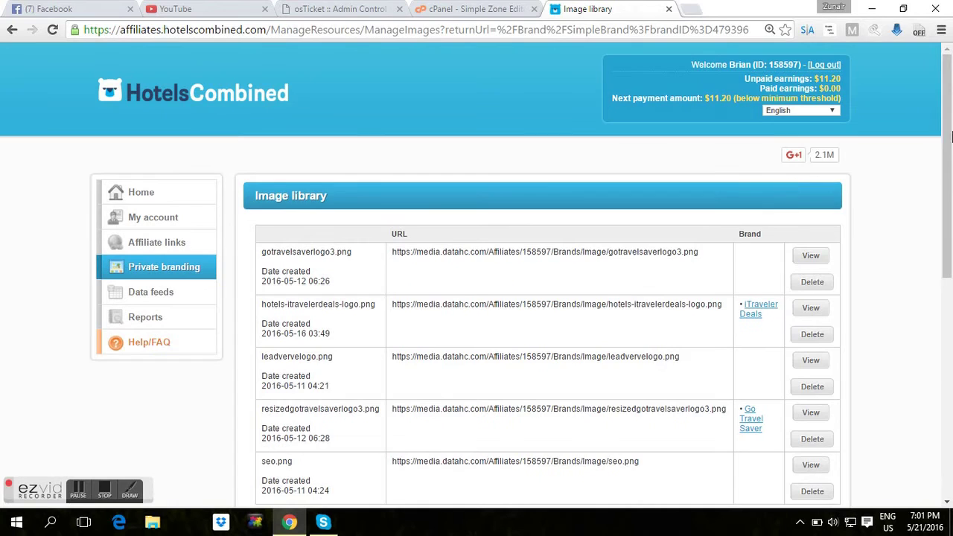
scroll(689, 348, "down", 3)
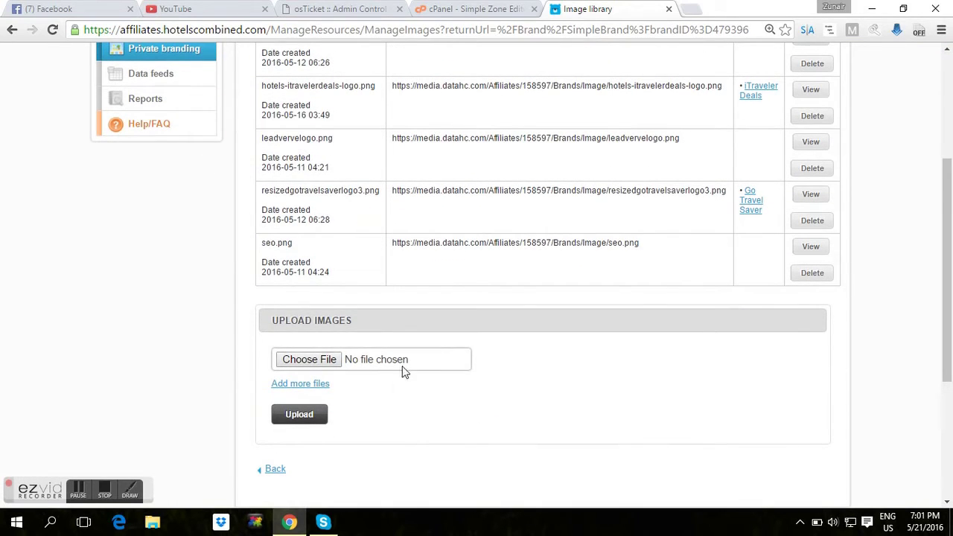
Step: Upload gotravelbargainsLOGO.png from the Desktop to the image library and return to the simple private brand form
left_click(322, 361)
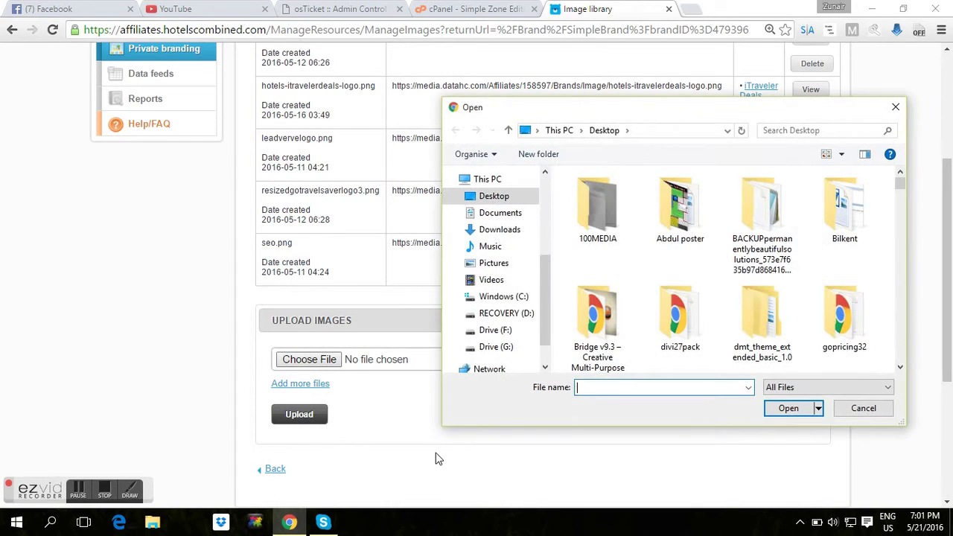
scroll(679, 231, "down", 1)
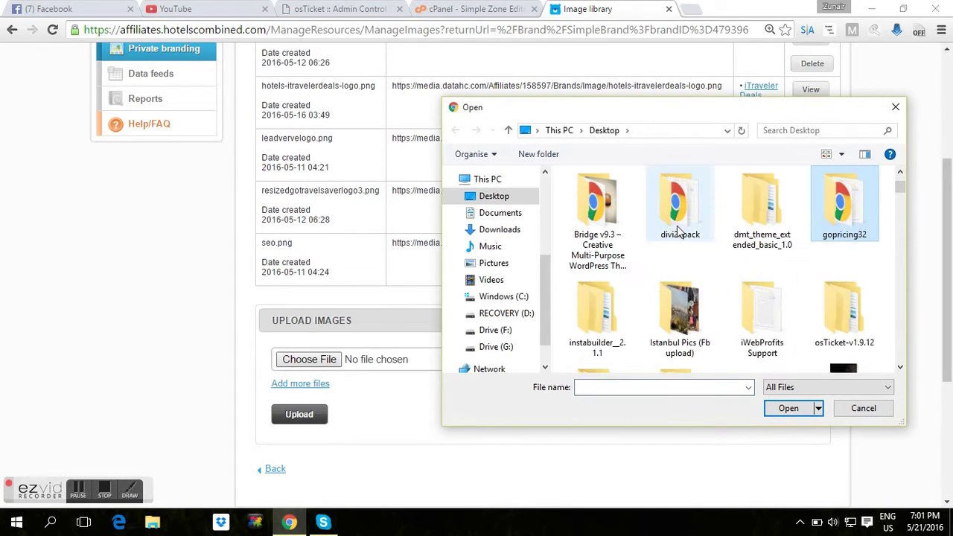
left_click(816, 218)
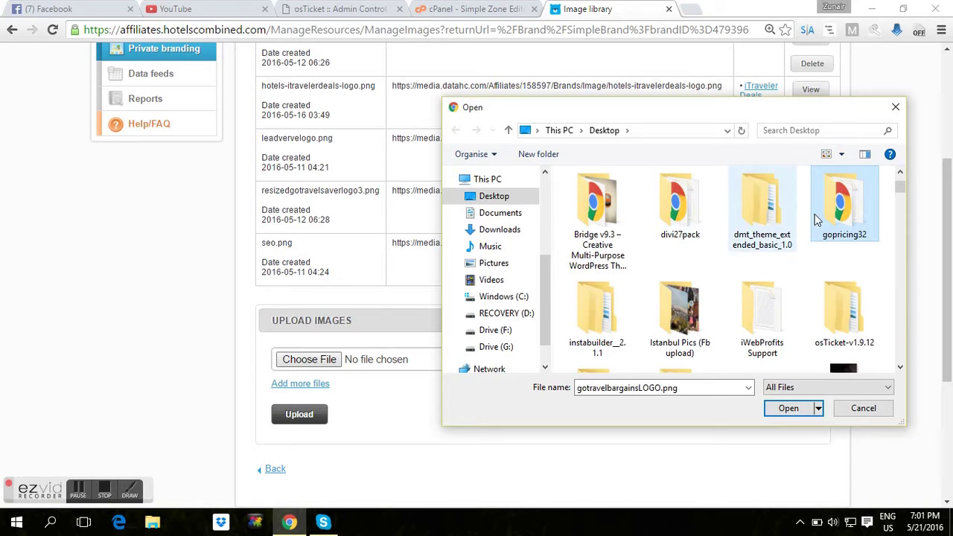
scroll(764, 302, "down", 5)
left_click(613, 298)
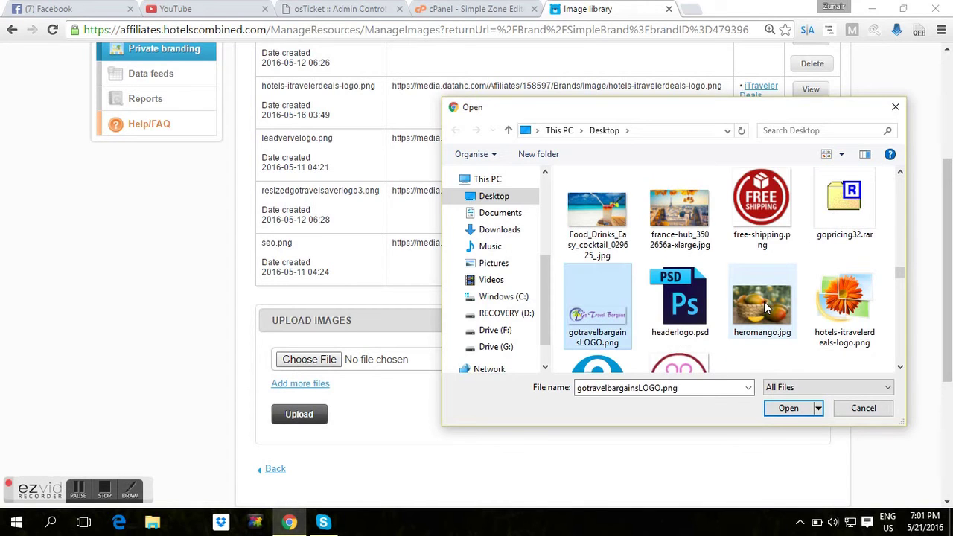
double_click(606, 310)
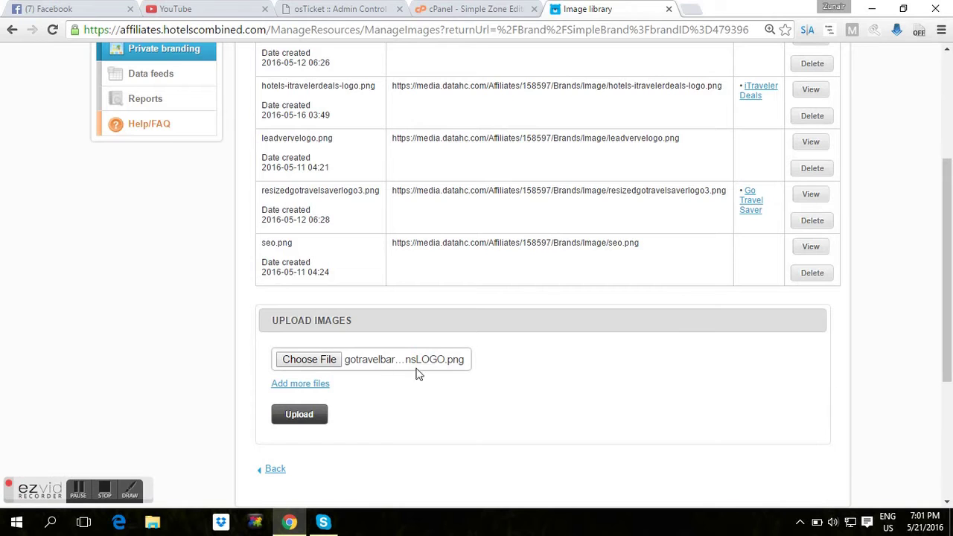
left_click(300, 416)
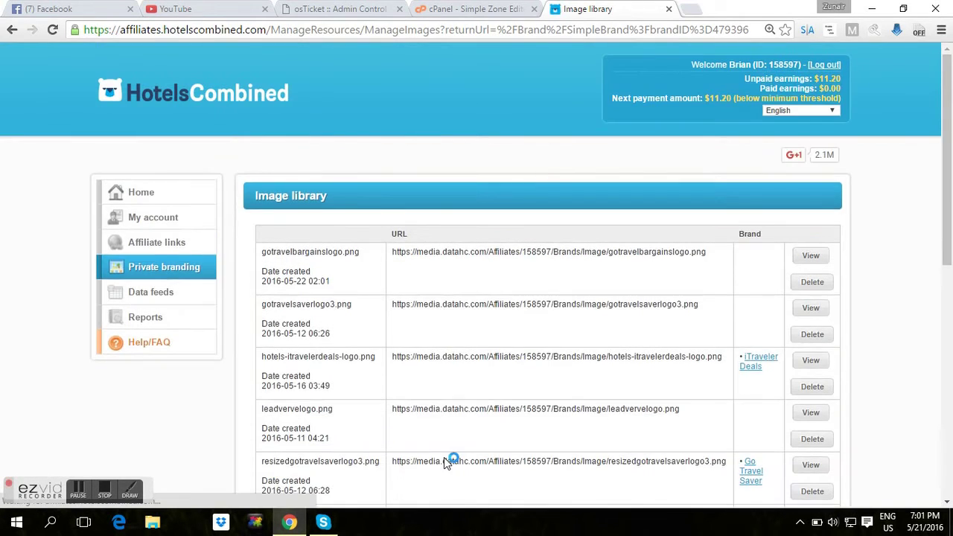
left_click_drag(950, 128, 951, 280)
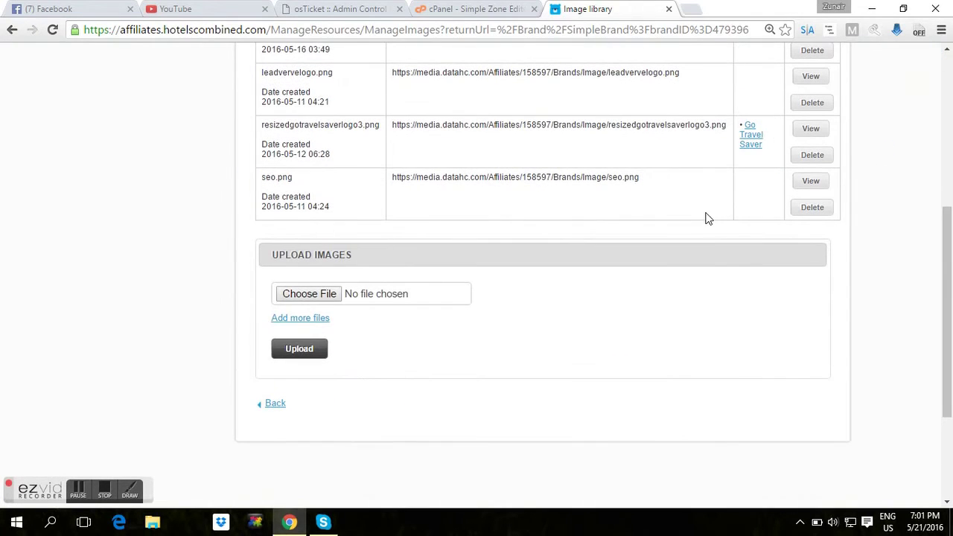
left_click(277, 404)
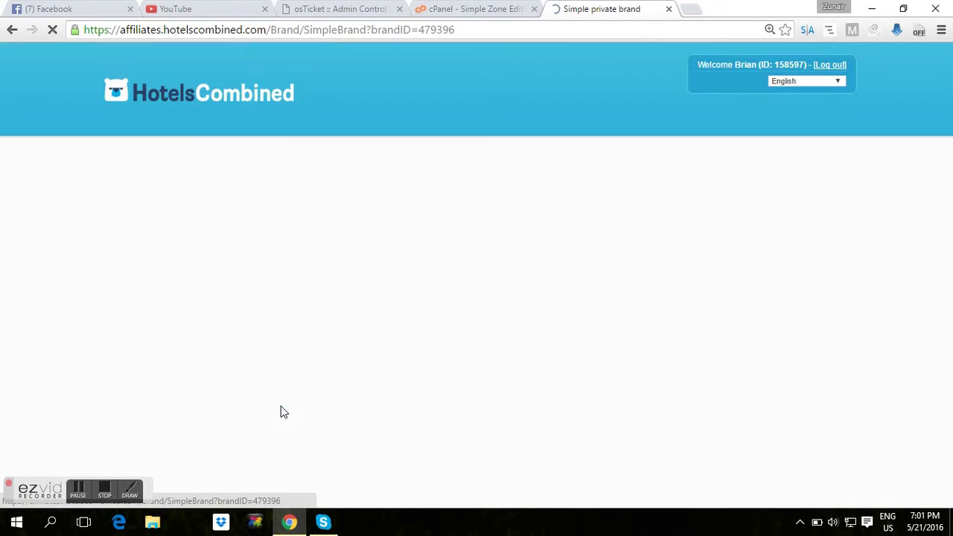
Step: Try to apply gotravelbargainslogo.png as the brand logo of the simple private brand
scroll(604, 276, "down", 5)
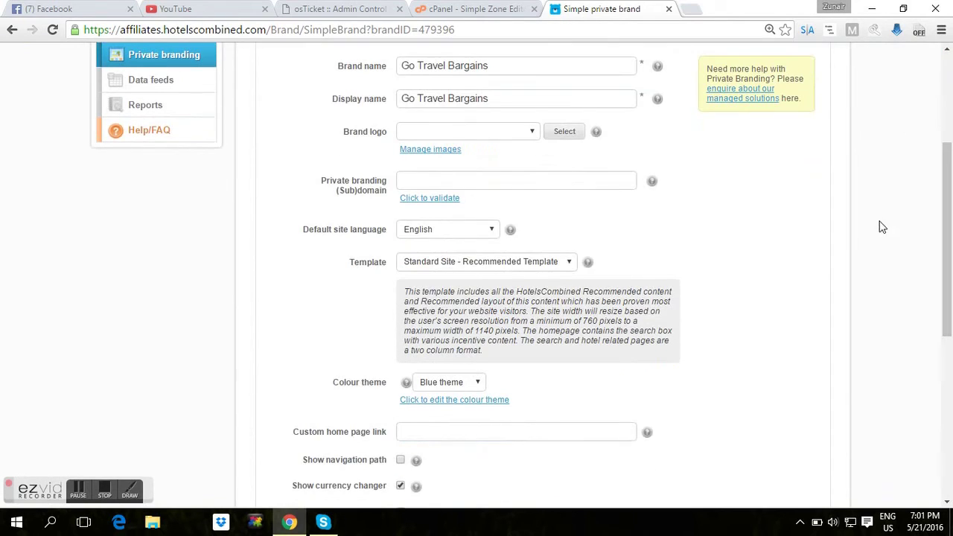
scroll(952, 165, "up", 2)
left_click(500, 222)
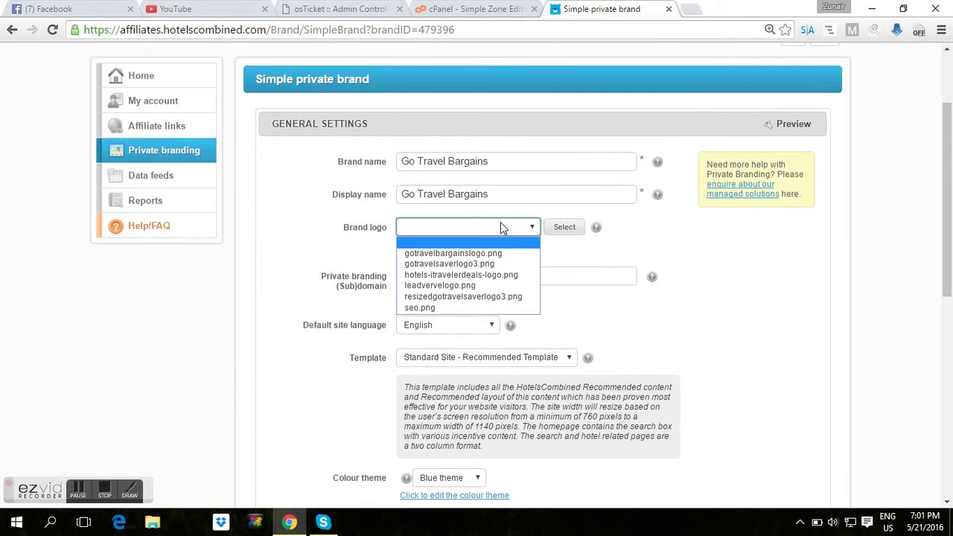
left_click(477, 254)
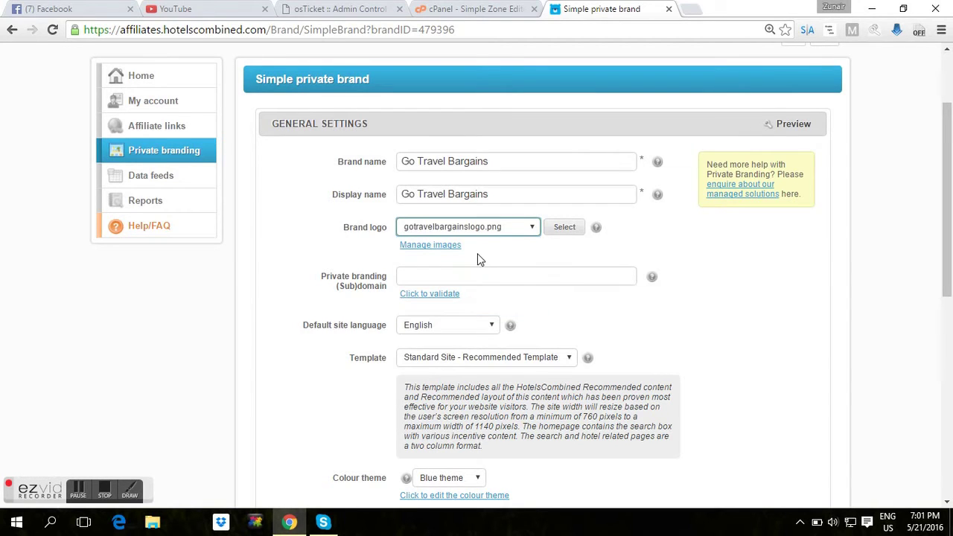
left_click(567, 231)
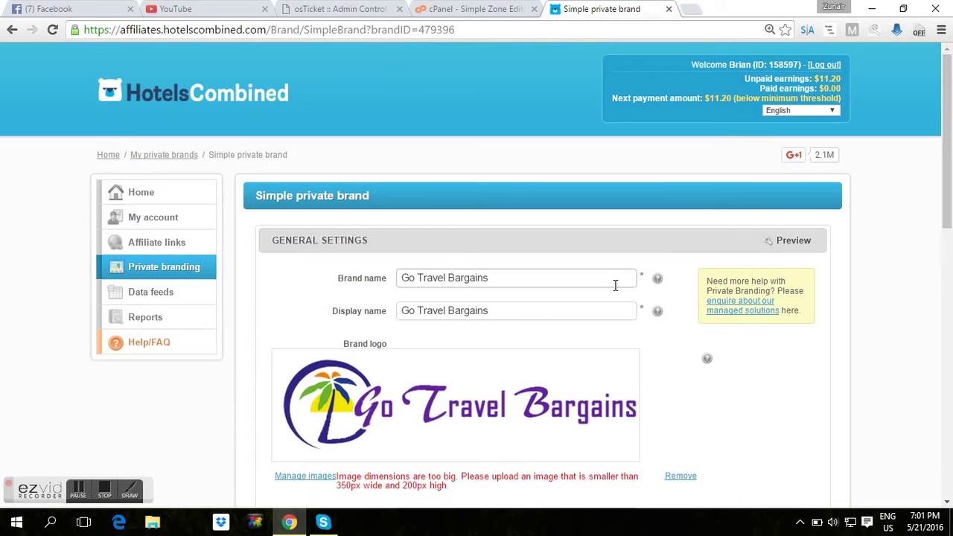
Step: Read the image size requirements shown beneath the brand logo
scroll(435, 321, "down", 2)
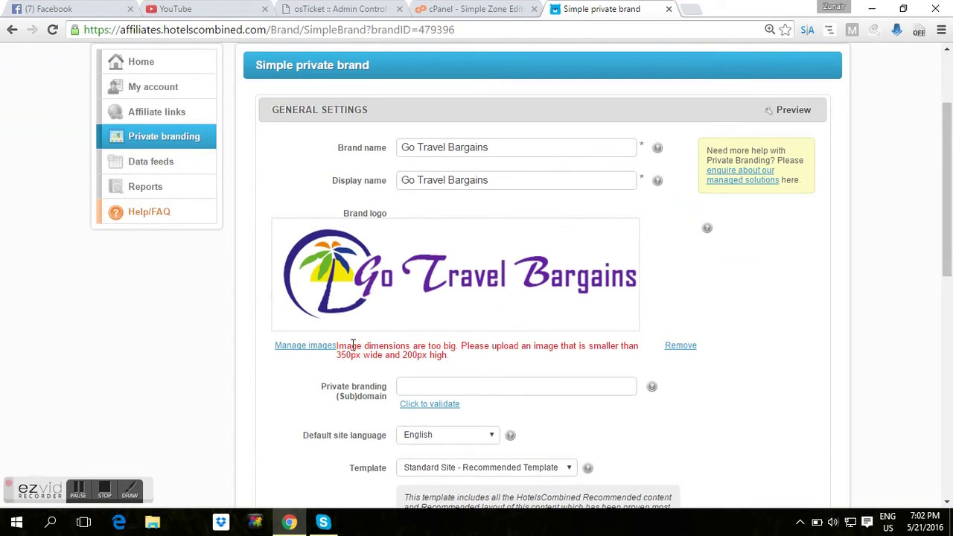
left_click_drag(341, 345, 454, 350)
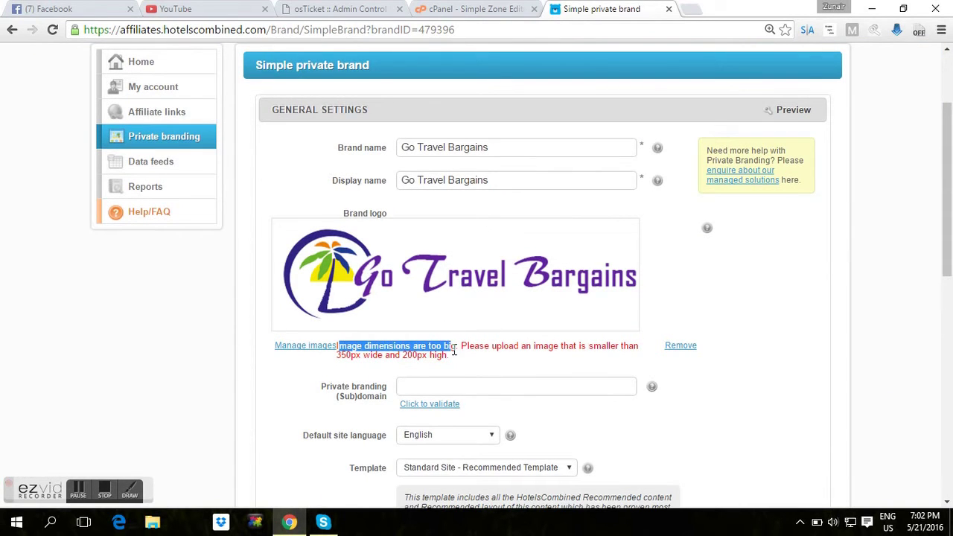
left_click(460, 350)
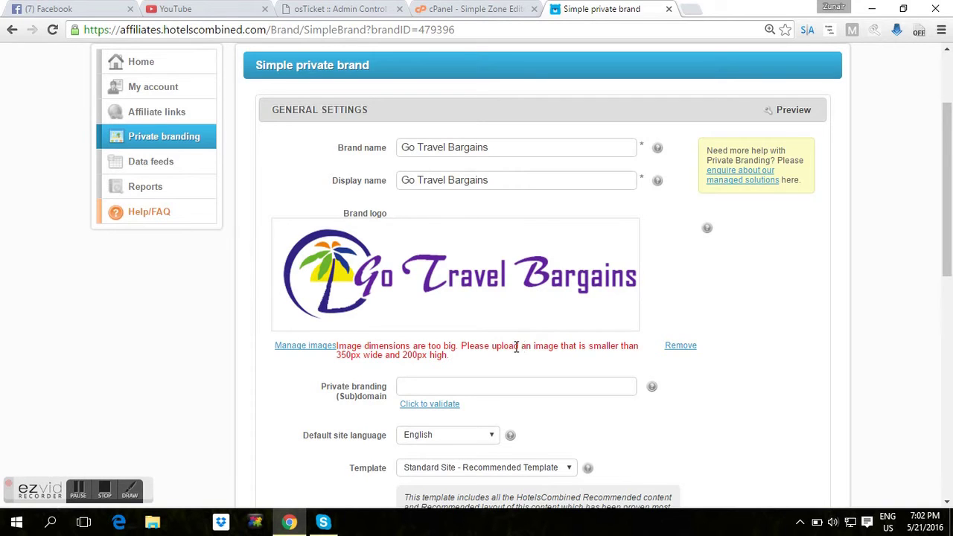
left_click_drag(595, 347, 601, 362)
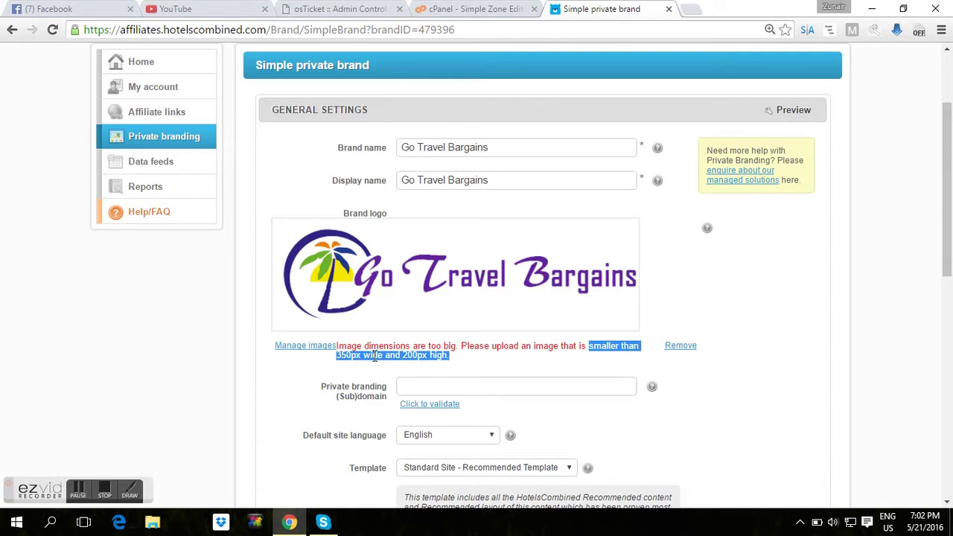
left_click(456, 363)
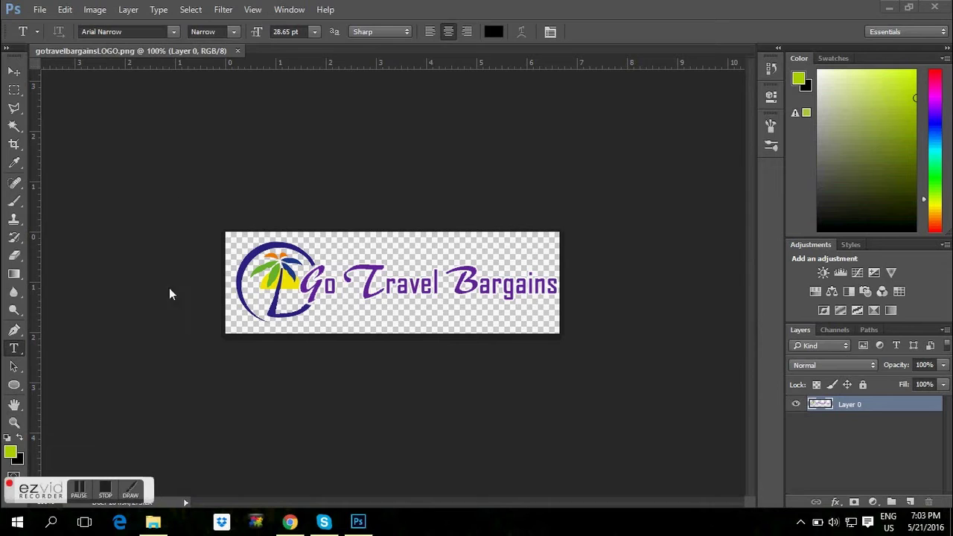
Step: Switch to Photoshop and resize the gotravelbargainsLOGO.png image proportionally to a width of 350 pixels
left_click(95, 11)
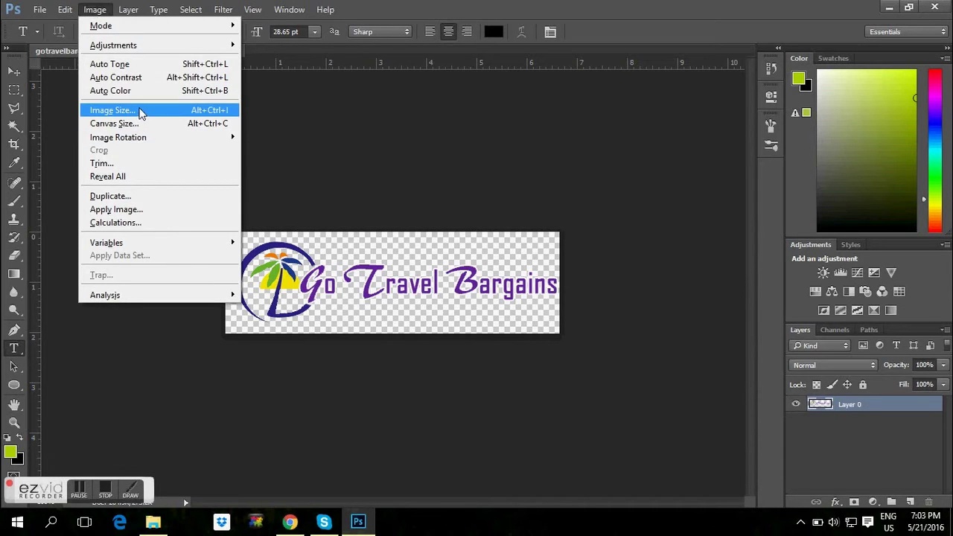
left_click(140, 110)
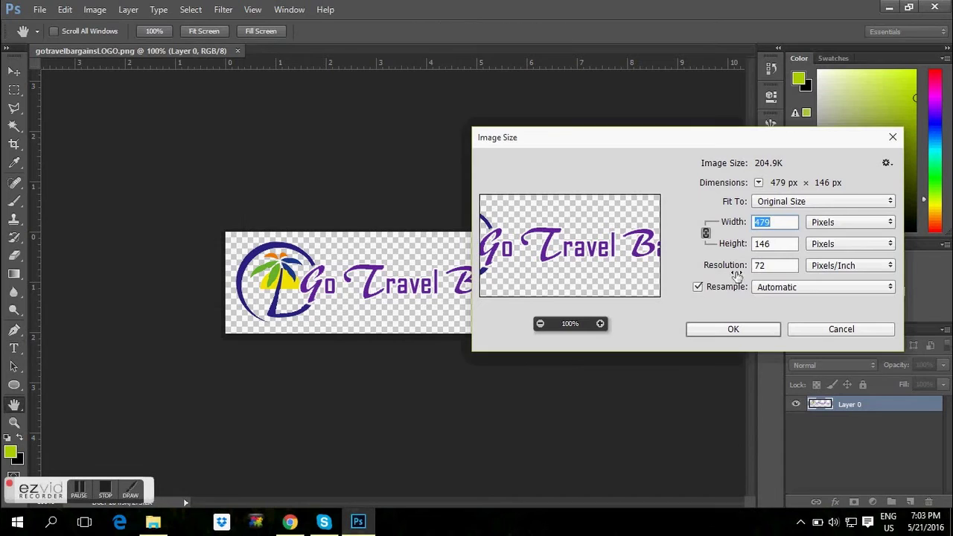
type("3")
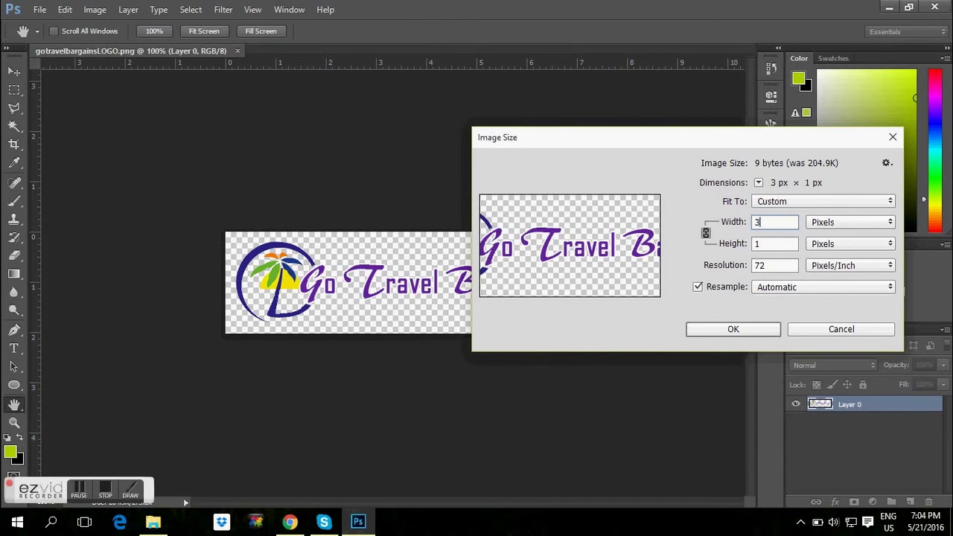
type("50")
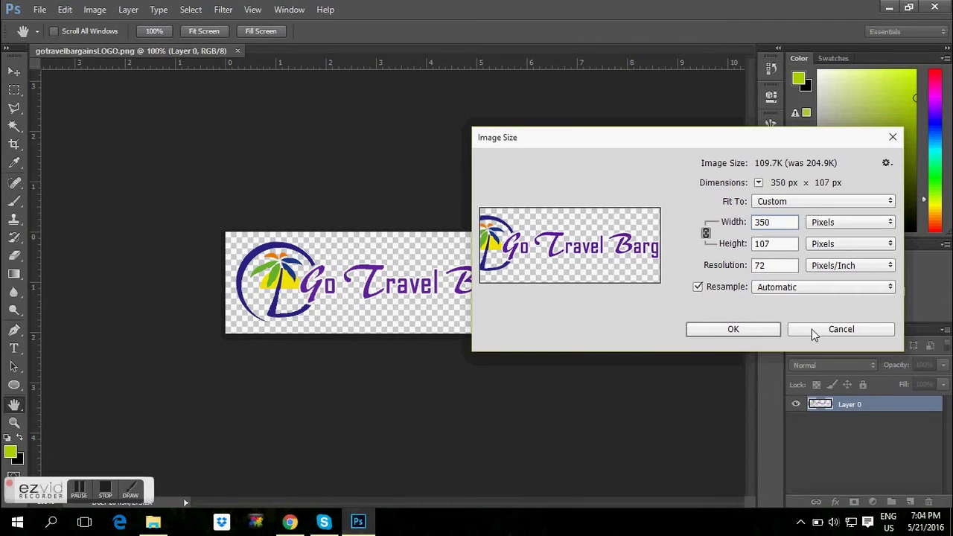
left_click(733, 329)
key("t")
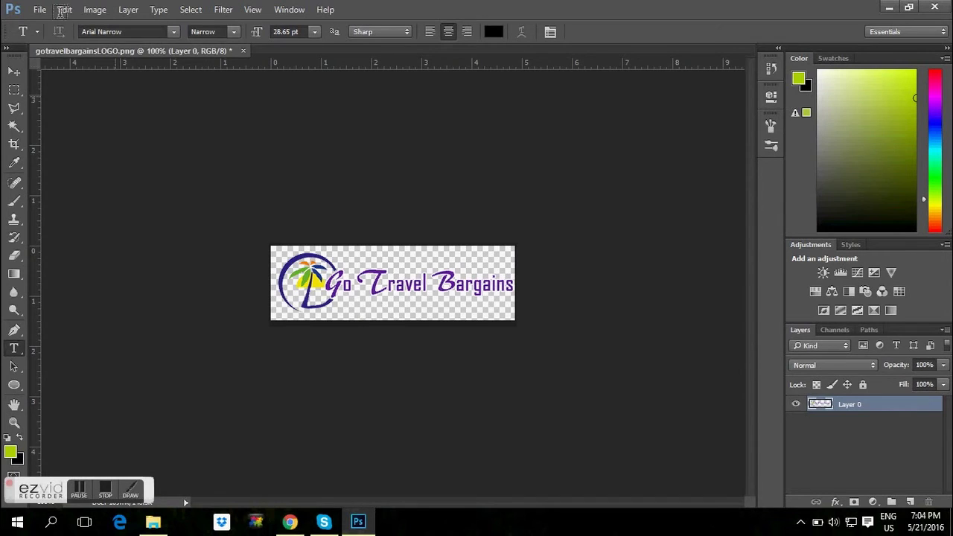
Step: Save the resized logo as a PNG copy named RESIZEgotravelbargainsLOGO.png on the Desktop
left_click(41, 12)
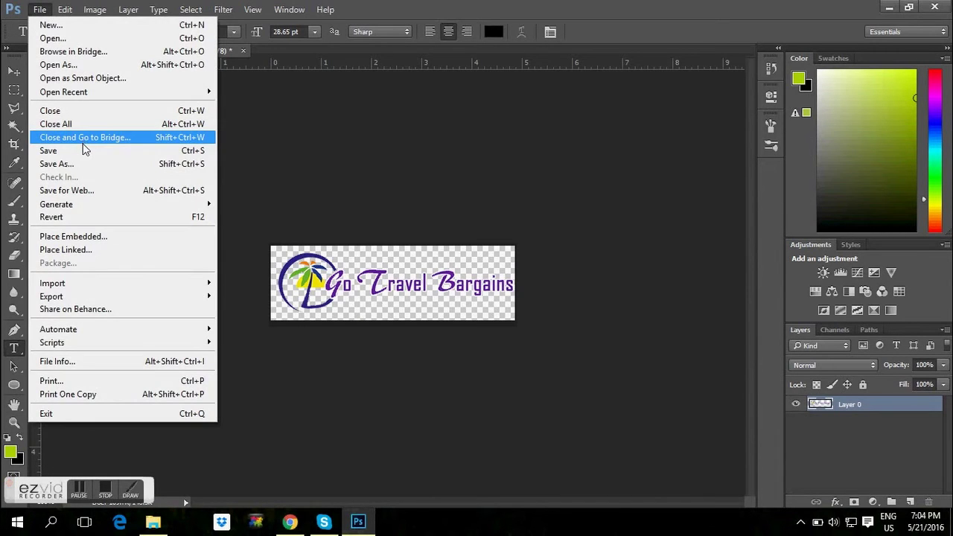
left_click(84, 163)
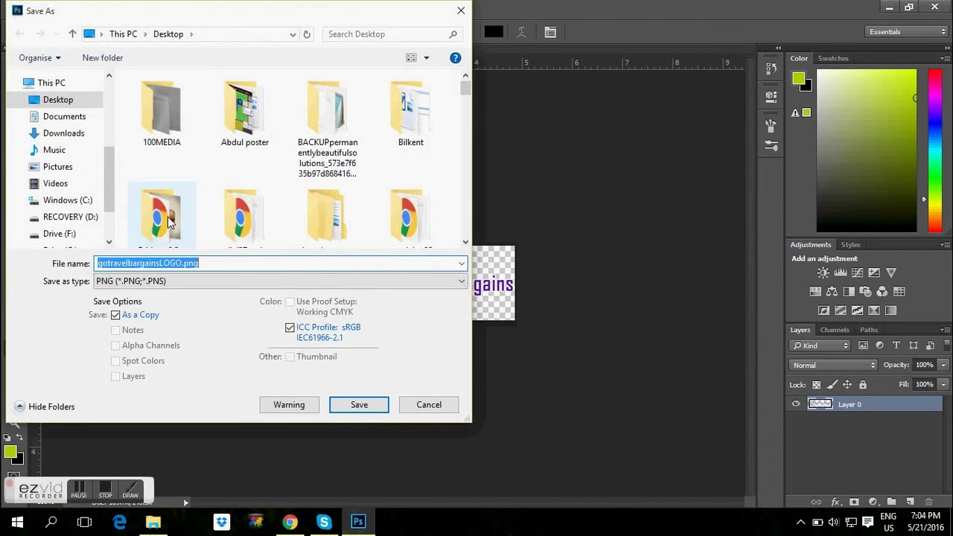
left_click(141, 262)
type("RESIIZE")
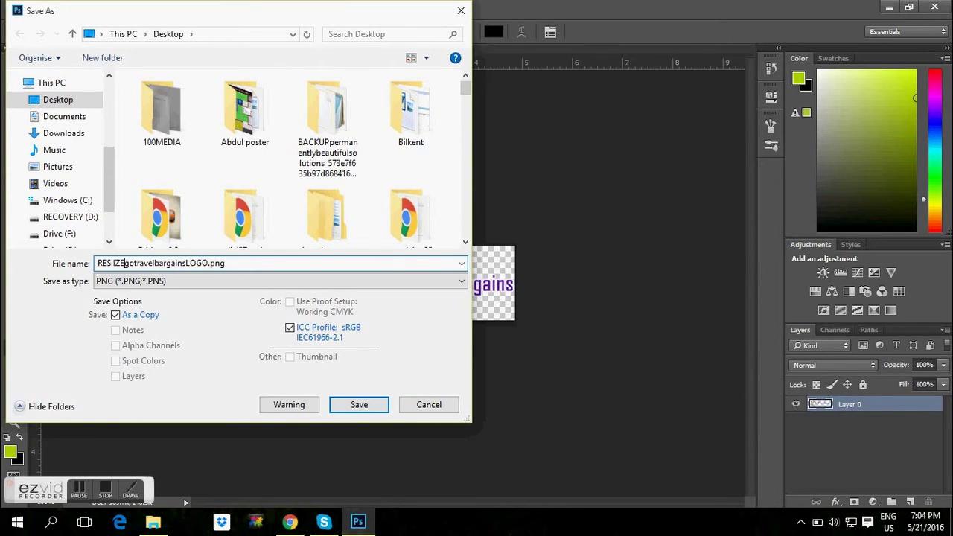
key("BackSpace")
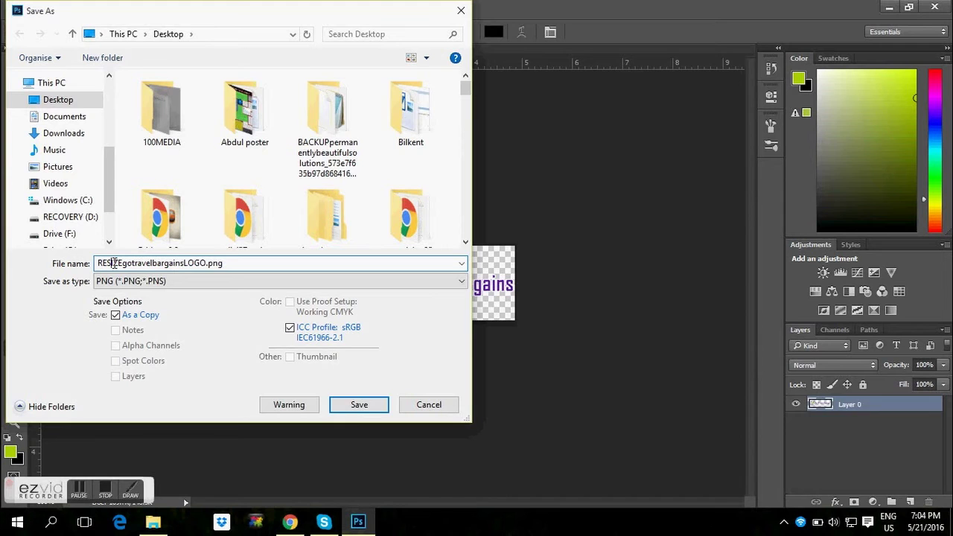
left_click(351, 403)
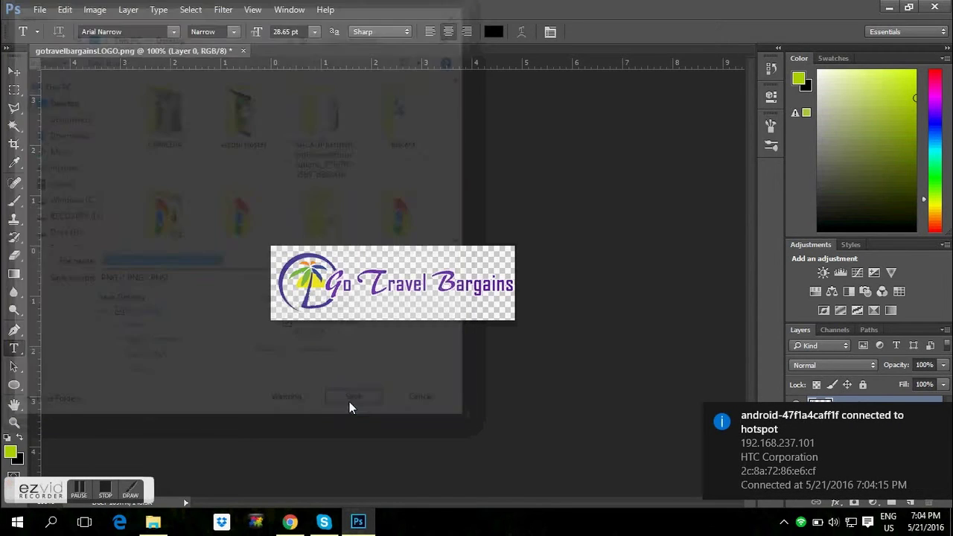
left_click(499, 164)
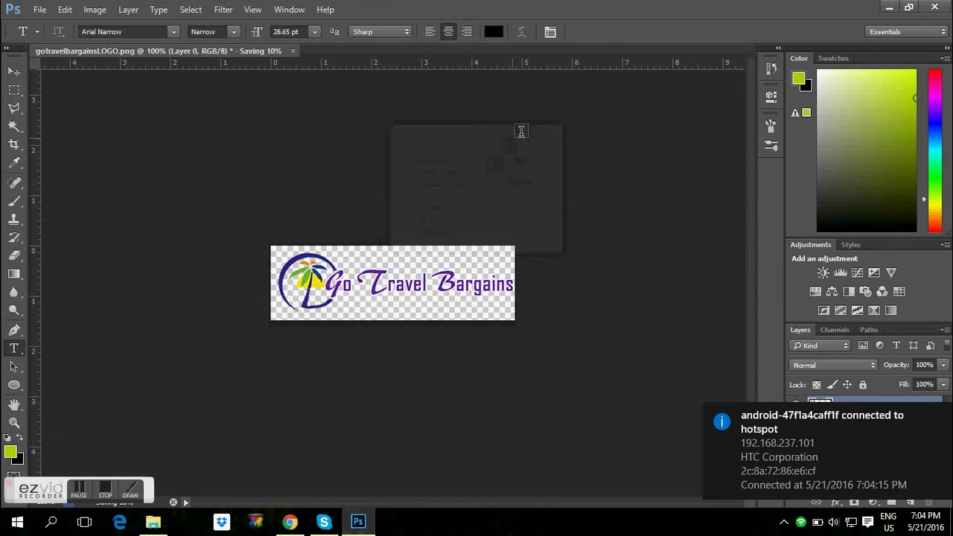
Step: Switch back to the simple private brand form in Chrome and remove the oversized brand logo
left_click(889, 7)
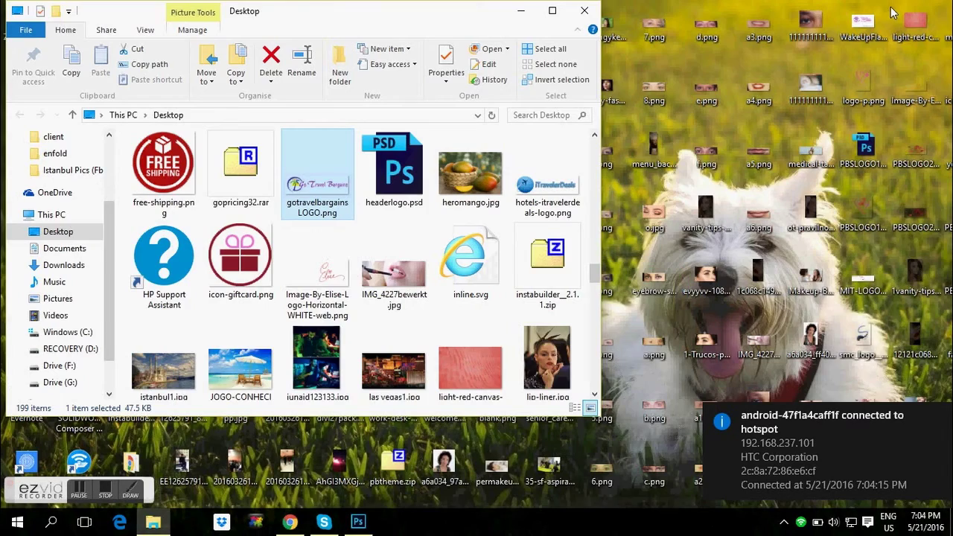
mouse_move(285, 527)
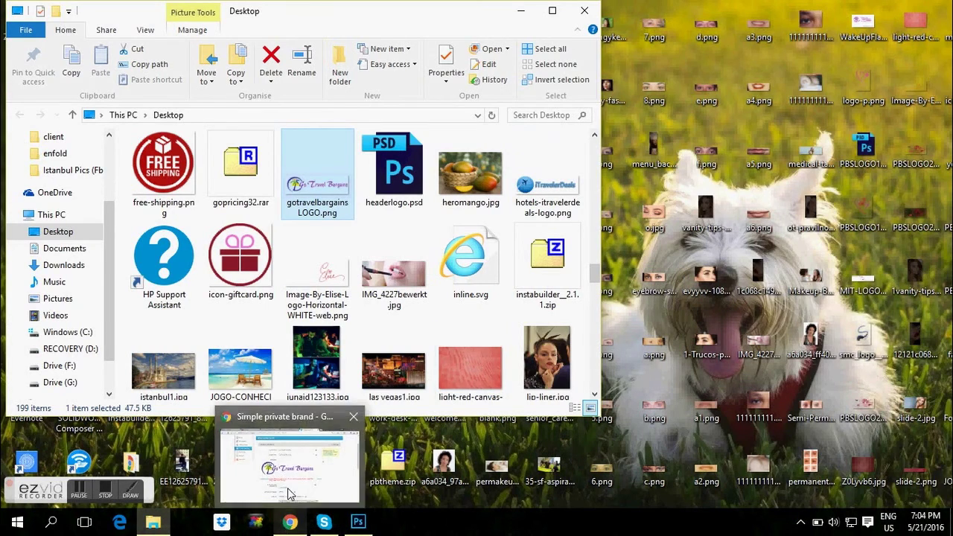
left_click(289, 465)
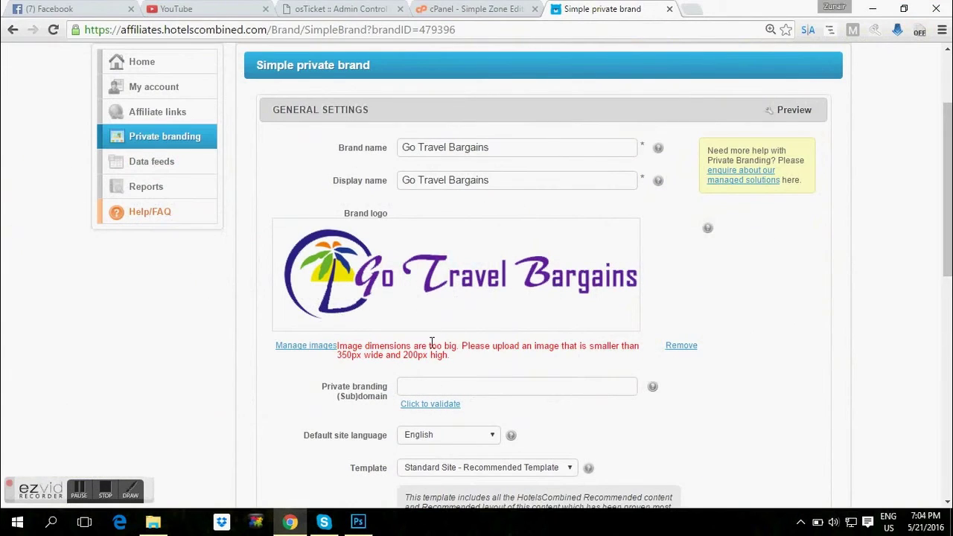
left_click(676, 347)
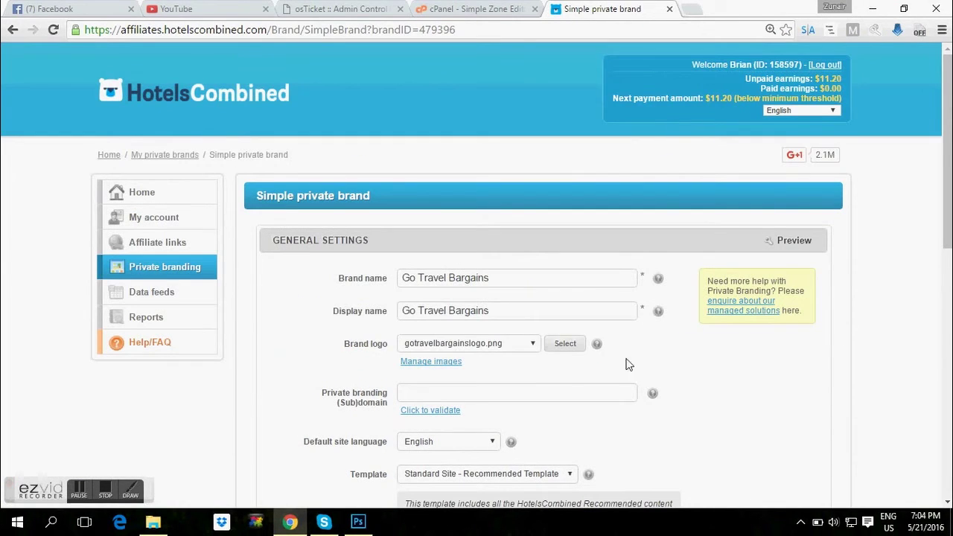
Step: Upload RESIZEgotravelbargainsLOGO.png from the Desktop to the image library and return to the simple private brand form
left_click(446, 364)
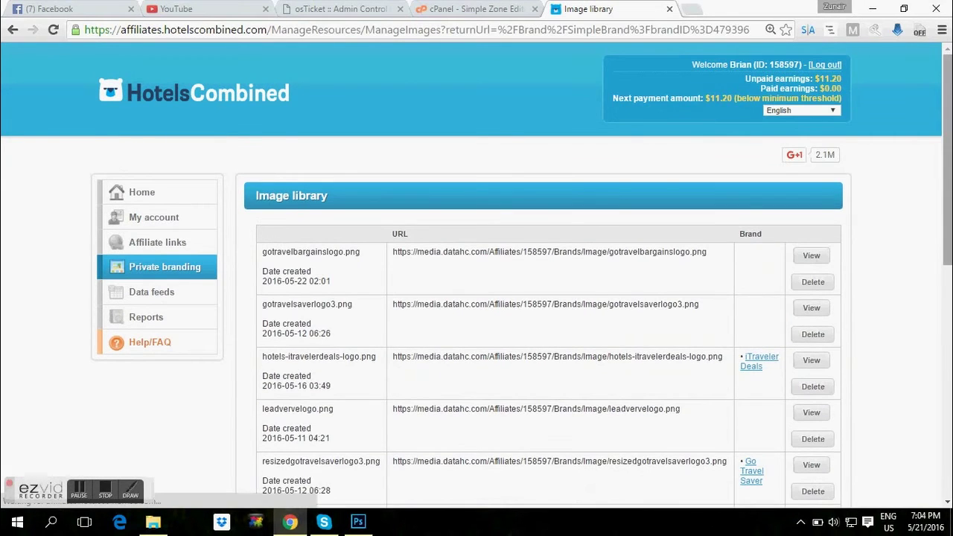
scroll(585, 241, "down", 4)
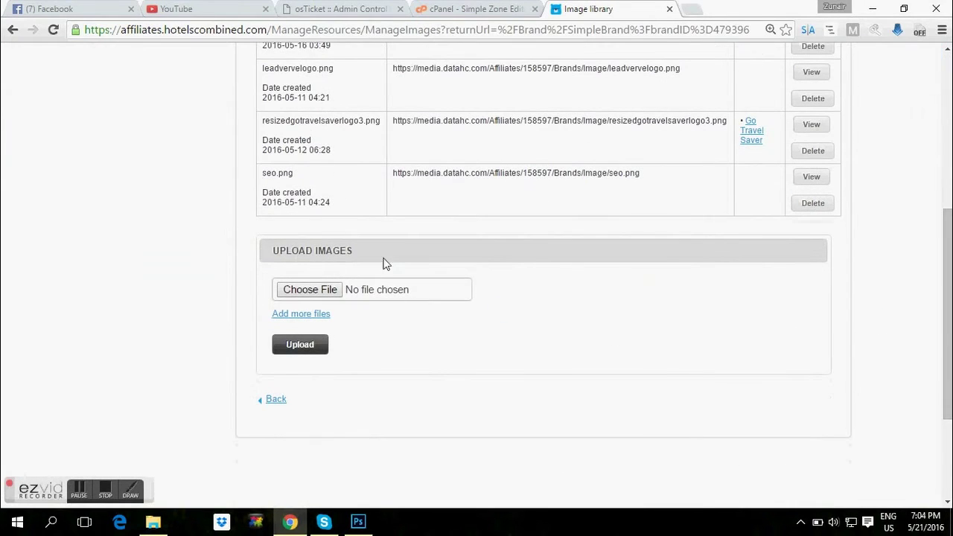
left_click(328, 289)
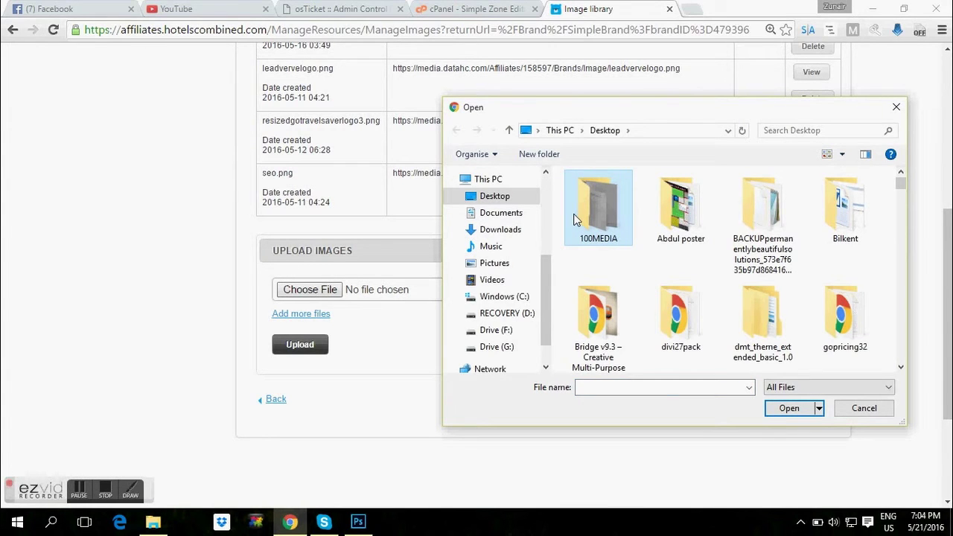
scroll(573, 219, "down", 5)
left_click(595, 213)
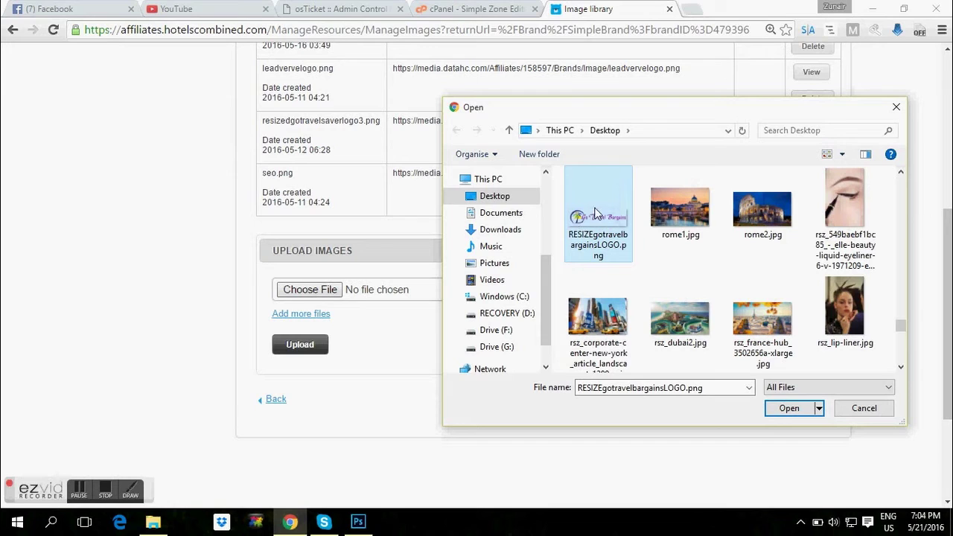
left_click(783, 409)
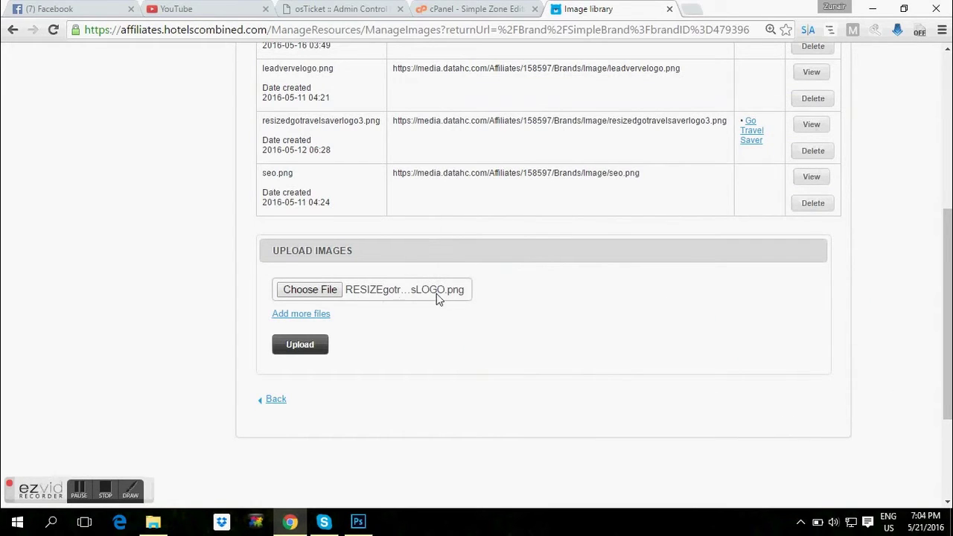
left_click(308, 350)
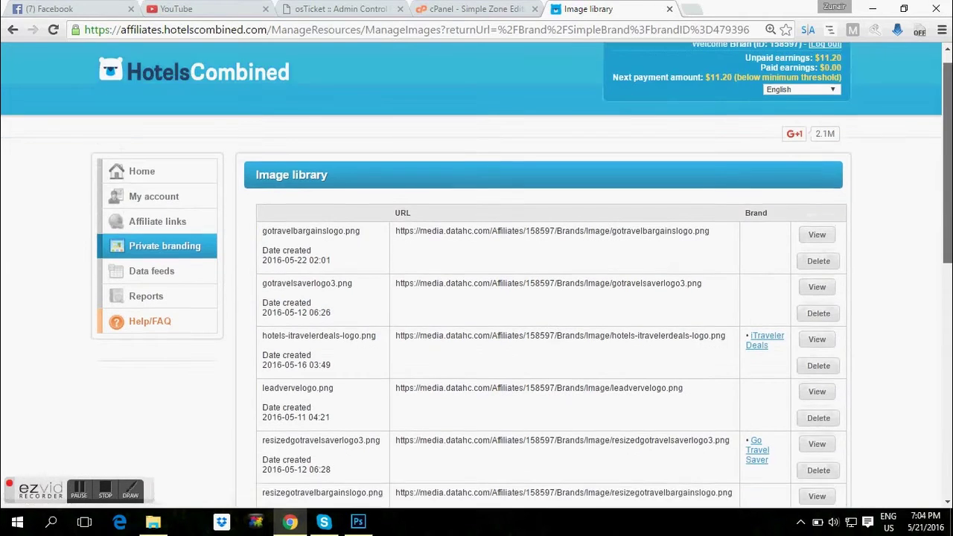
scroll(597, 279, "down", 5)
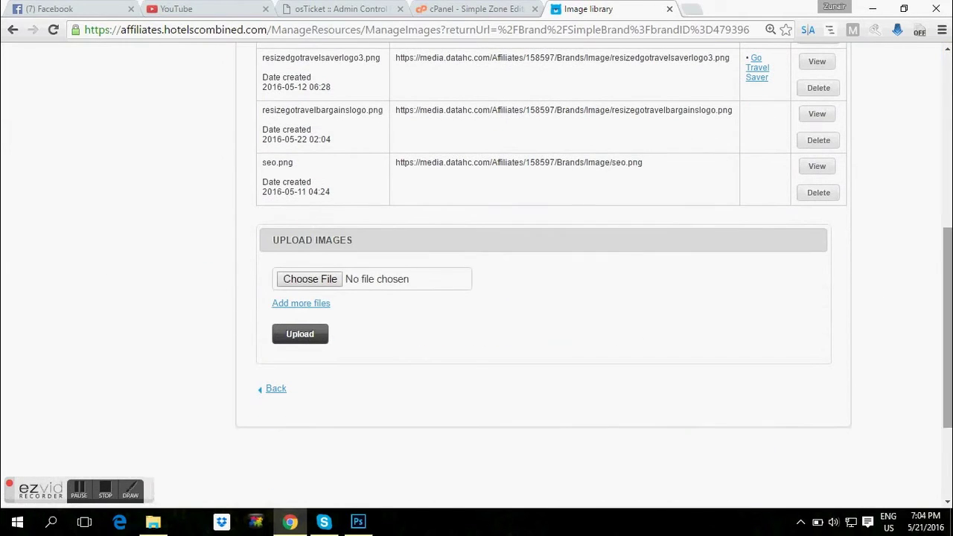
left_click(276, 391)
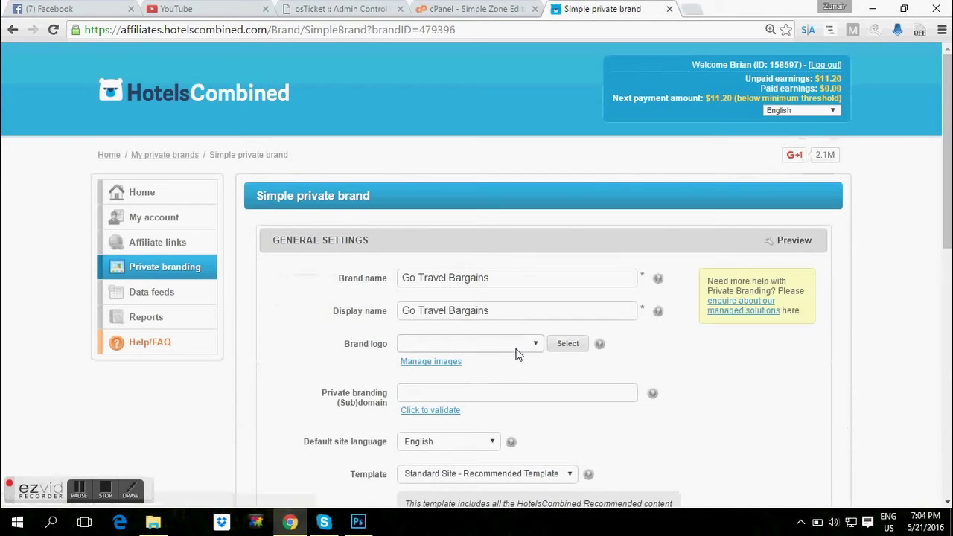
Step: Apply resizegotravelbargainslogo.png as the brand logo
left_click(526, 348)
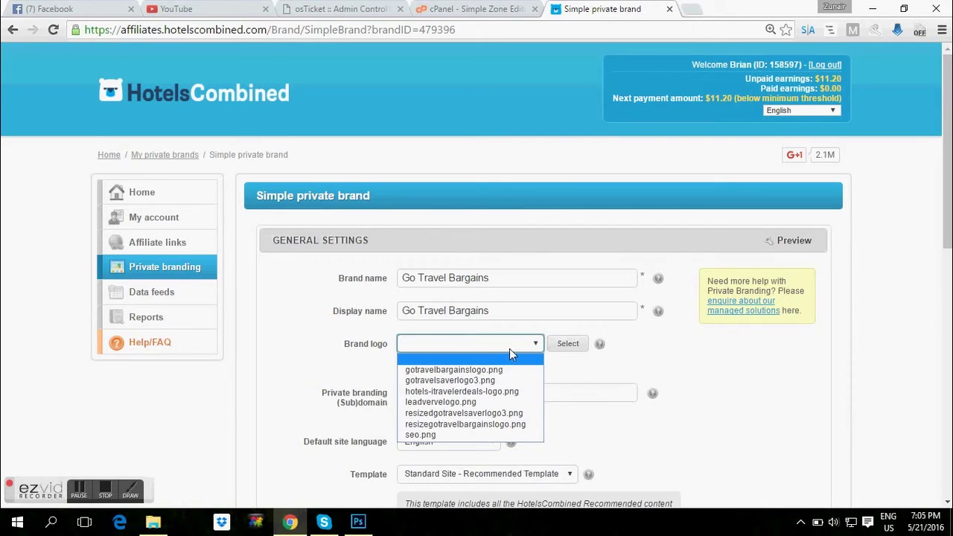
left_click(454, 425)
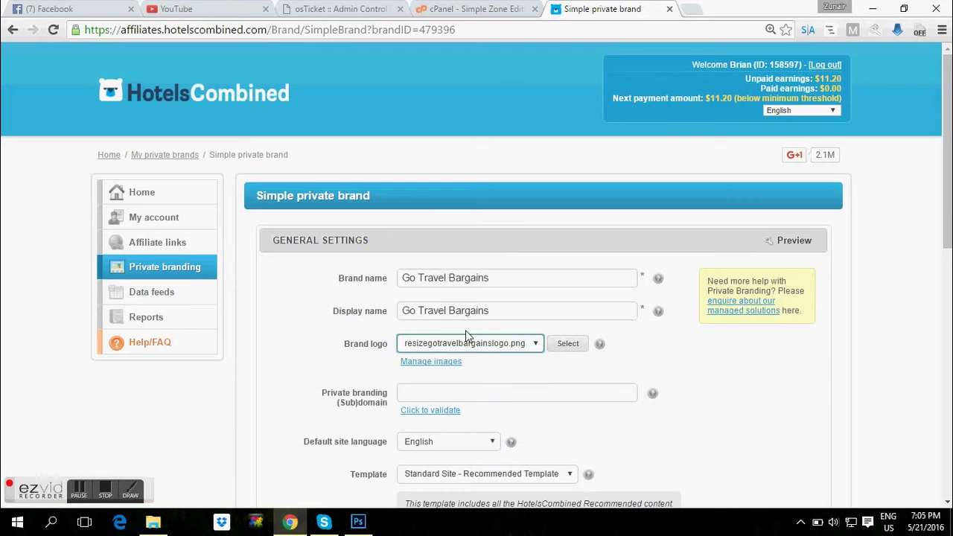
left_click(562, 344)
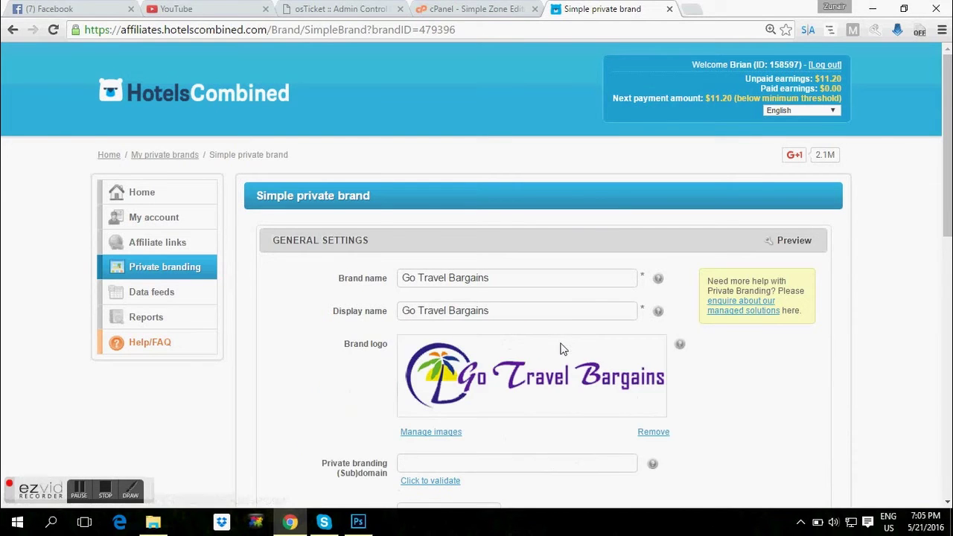
Step: Look up the hotels subdomain's CNAME record in the cPanel Simple Zone Editor for the private branding (sub)domain field
scroll(595, 239, "down", 3)
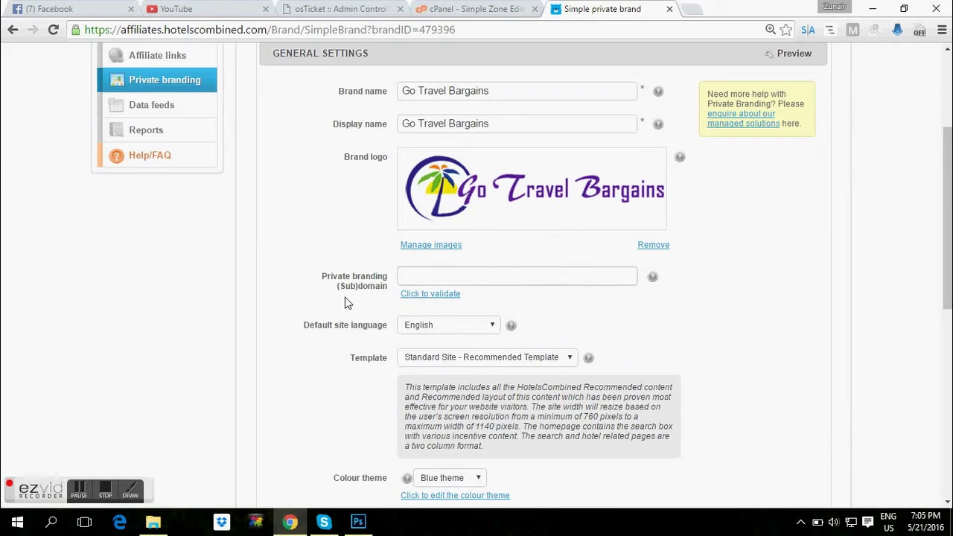
left_click_drag(322, 275, 386, 296)
left_click(424, 277)
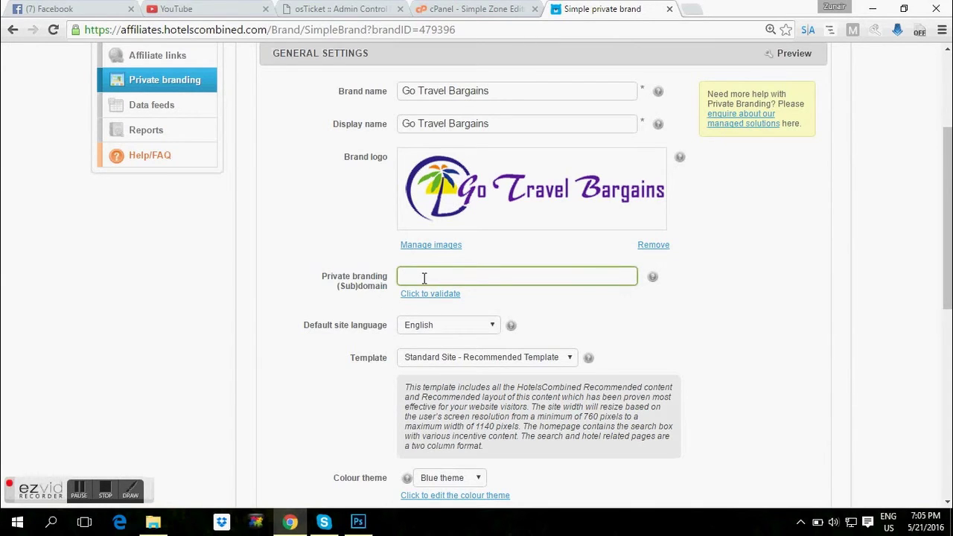
left_click(488, 8)
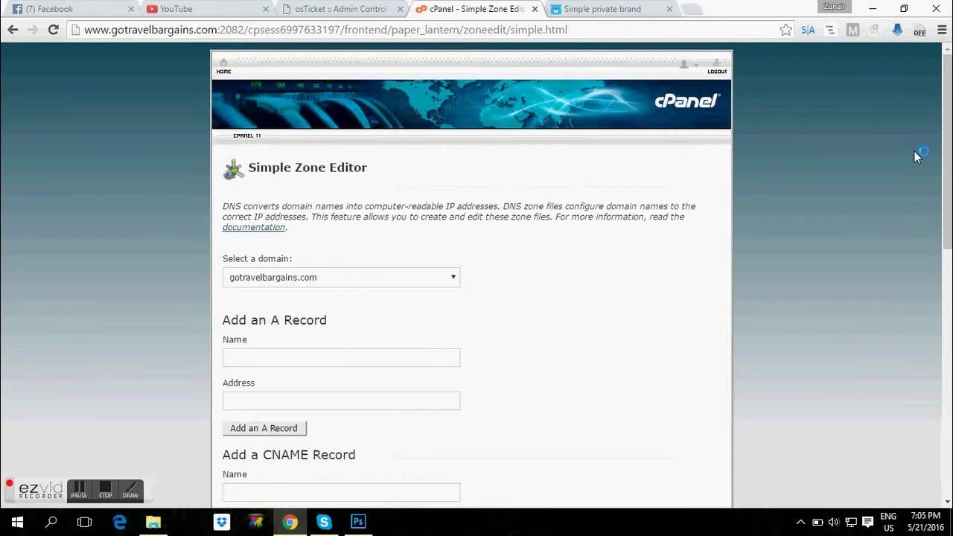
scroll(879, 358, "down", 8)
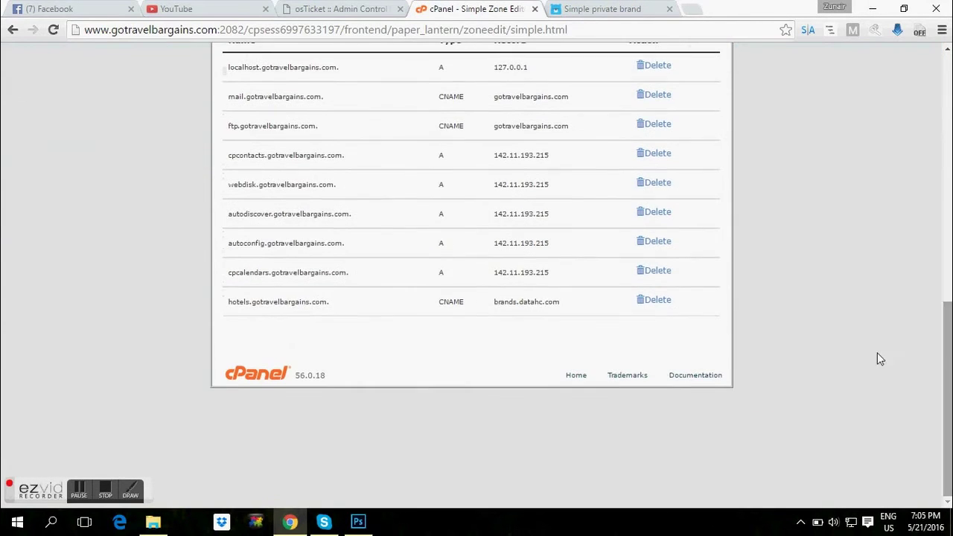
left_click_drag(228, 301, 323, 298)
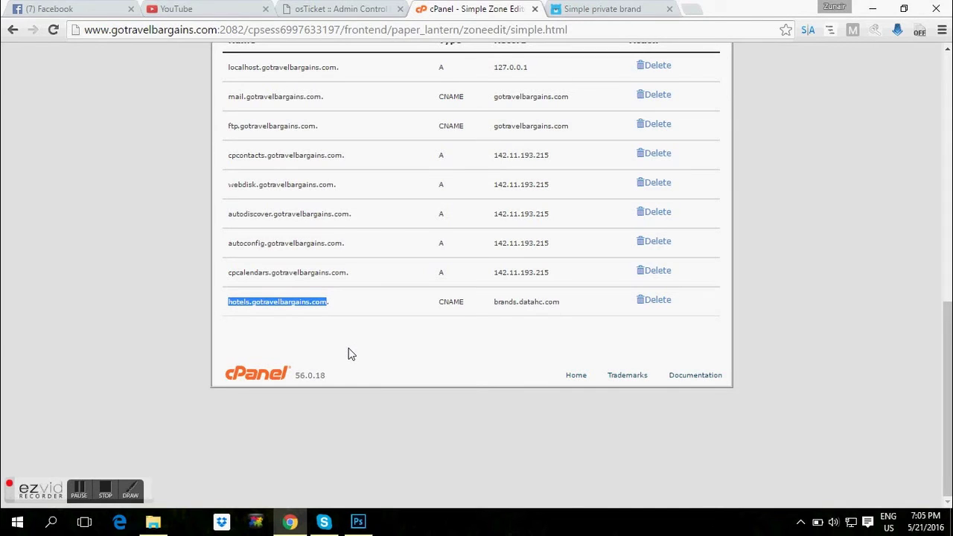
Step: Return to the simple private brand form and set the private branding (sub)domain to hotels.gotravelbargains.com
left_click(600, 8)
left_click(405, 276)
left_click(404, 274)
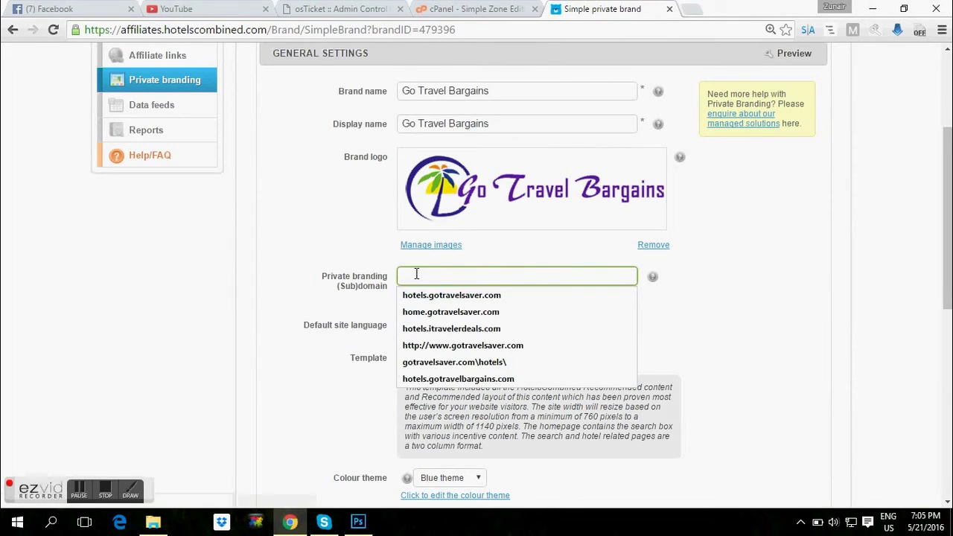
type("hotels.gotravelbargains.com")
left_click_drag(432, 276, 532, 275)
left_click(532, 276)
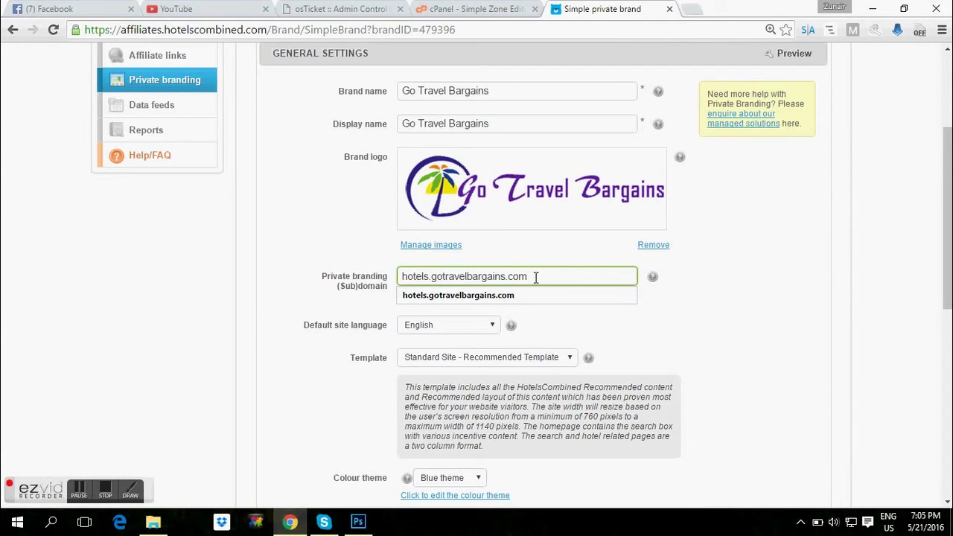
left_click(723, 321)
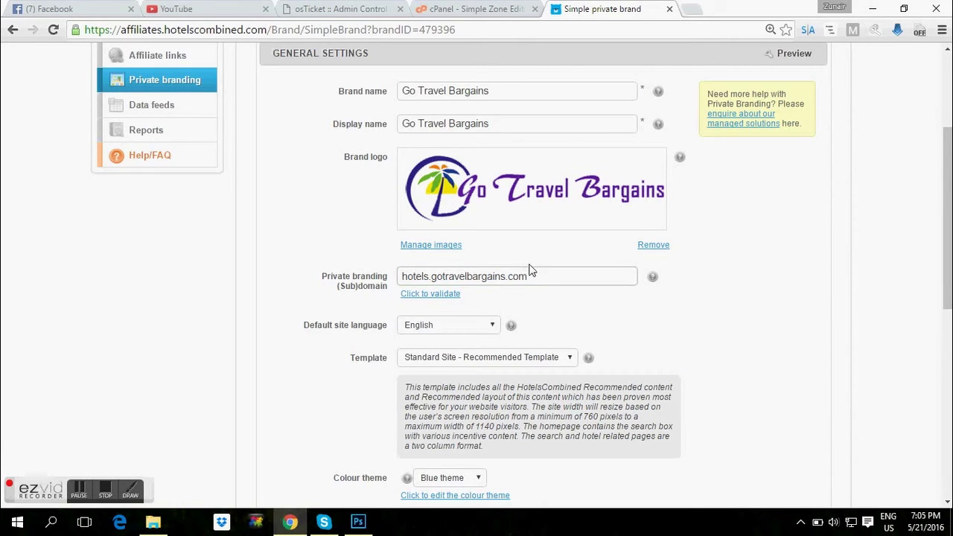
Step: Validate the private branding (sub)domain
left_click(447, 294)
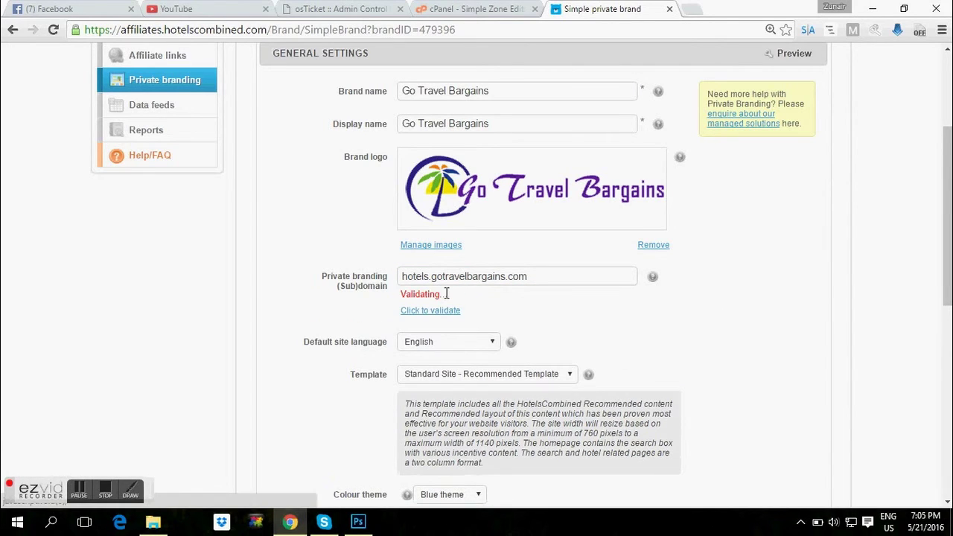
left_click_drag(400, 297, 495, 295)
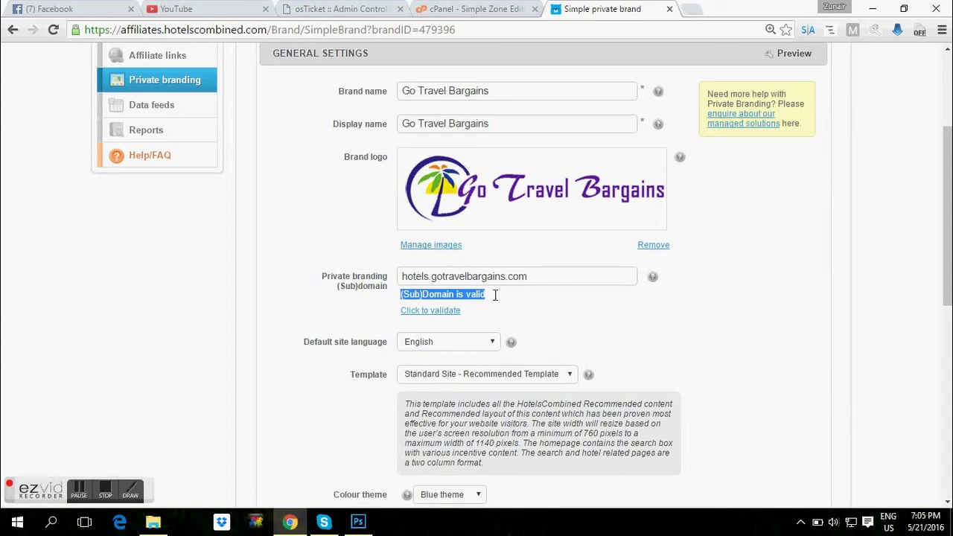
left_click(510, 304)
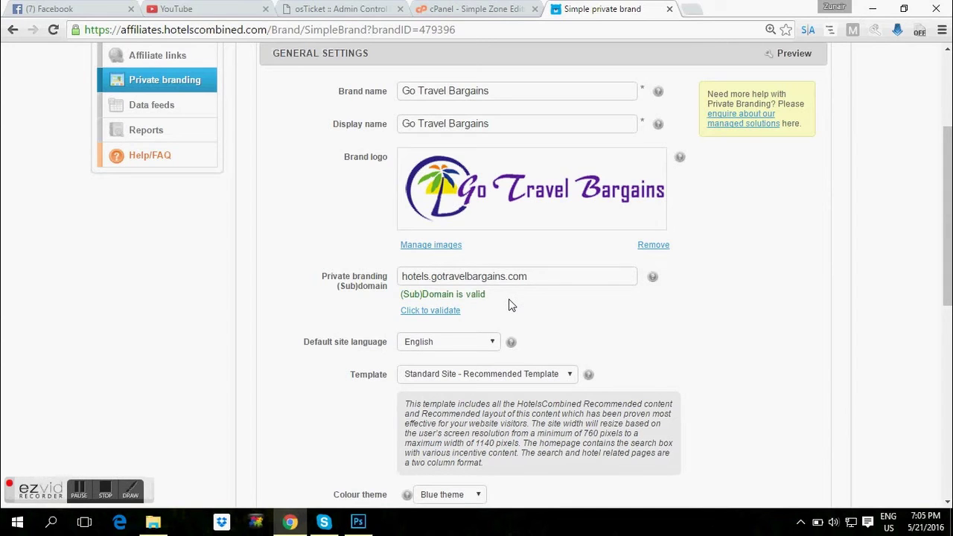
Step: Keep English as the default site language and choose Standard Site - Recommended Template as the template
scroll(947, 202, "down", 2)
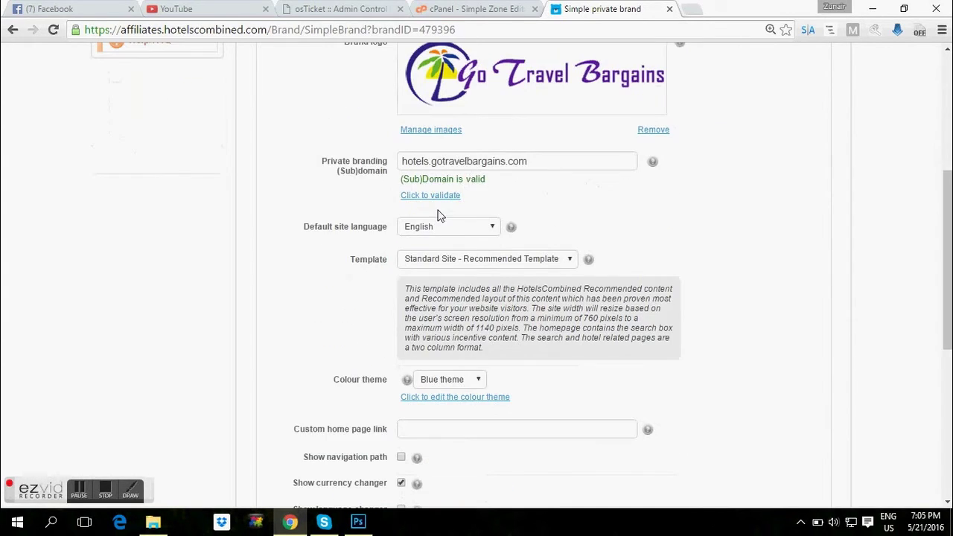
left_click(437, 227)
left_click(437, 227)
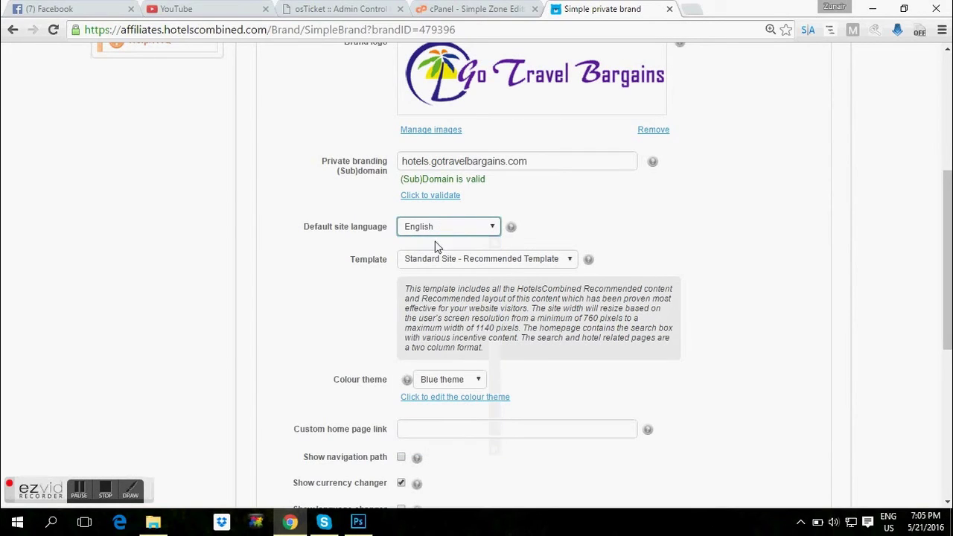
left_click(438, 261)
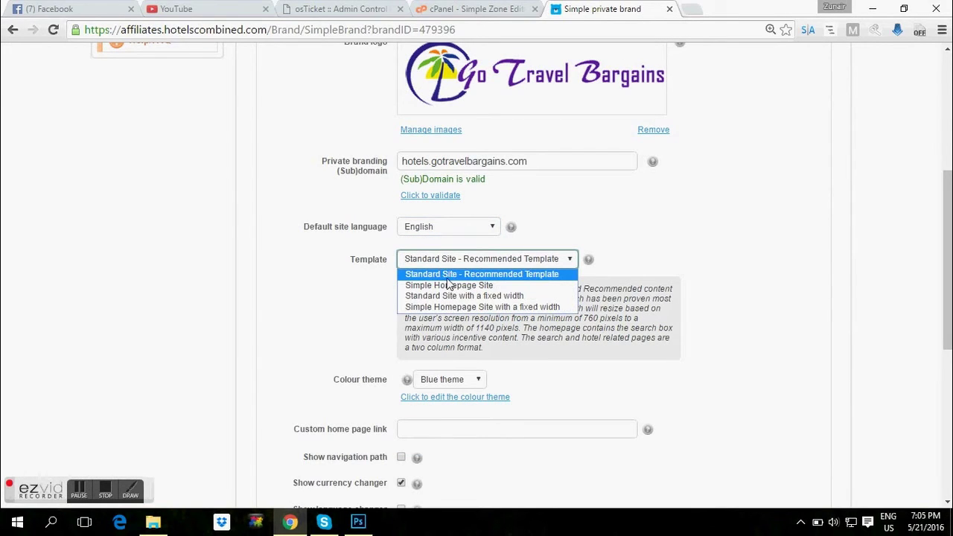
left_click(443, 277)
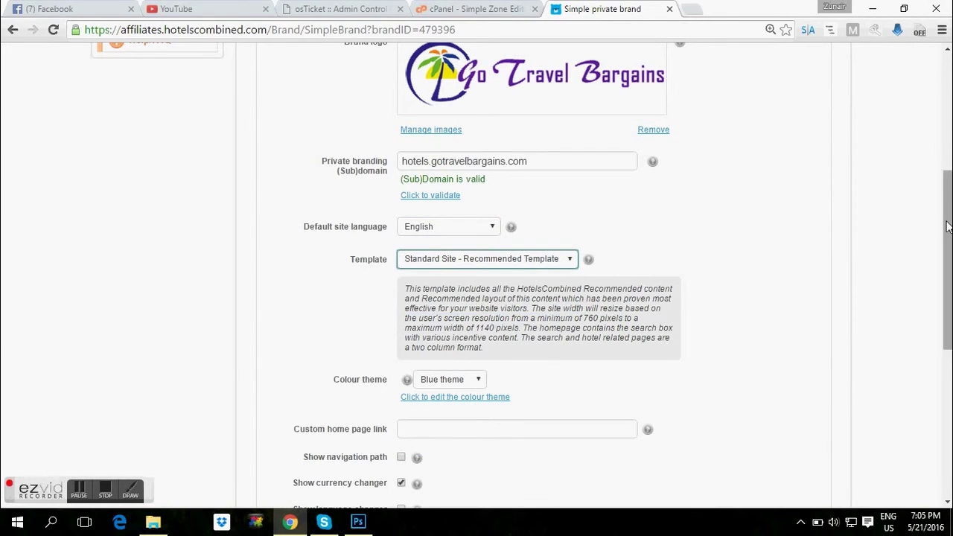
Step: Check the available colour themes and keep Blue theme
scroll(458, 290, "down", 2)
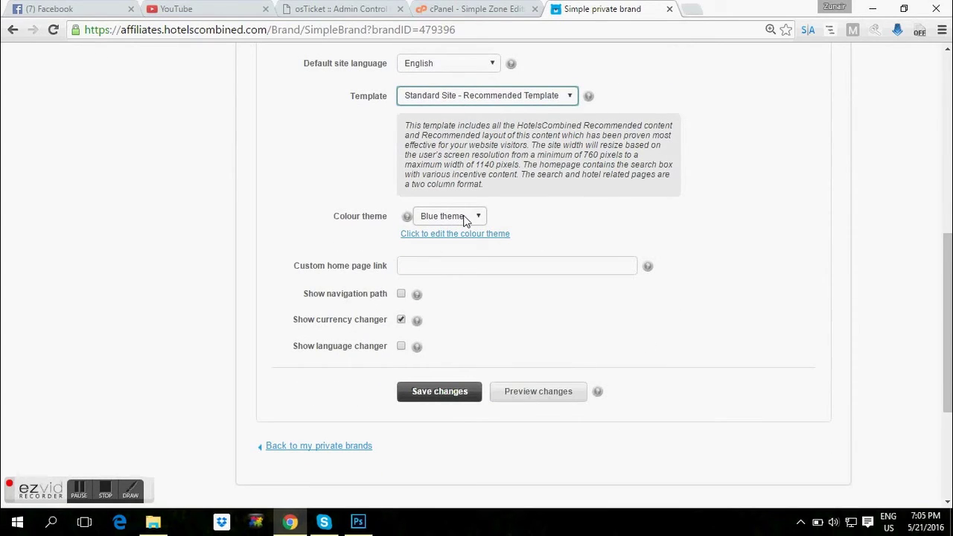
left_click(463, 217)
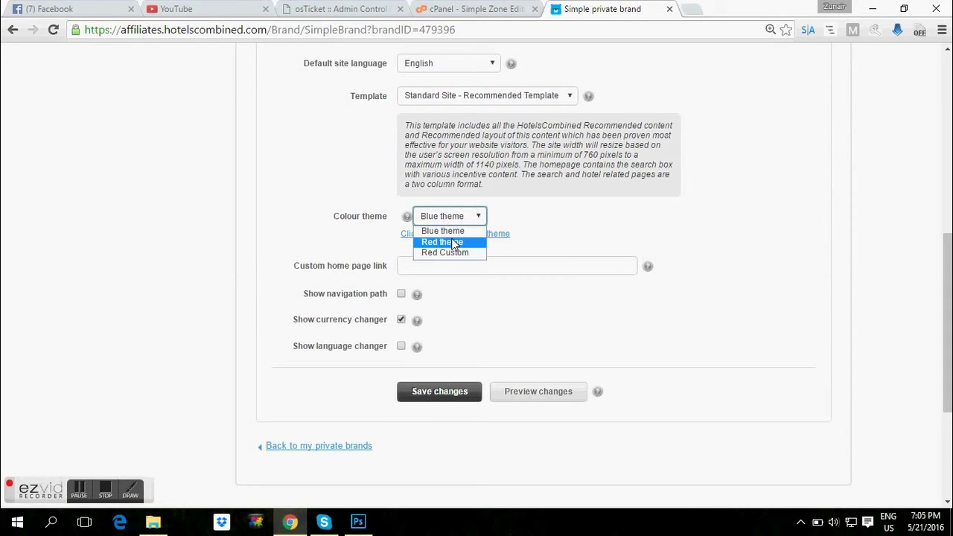
left_click(462, 216)
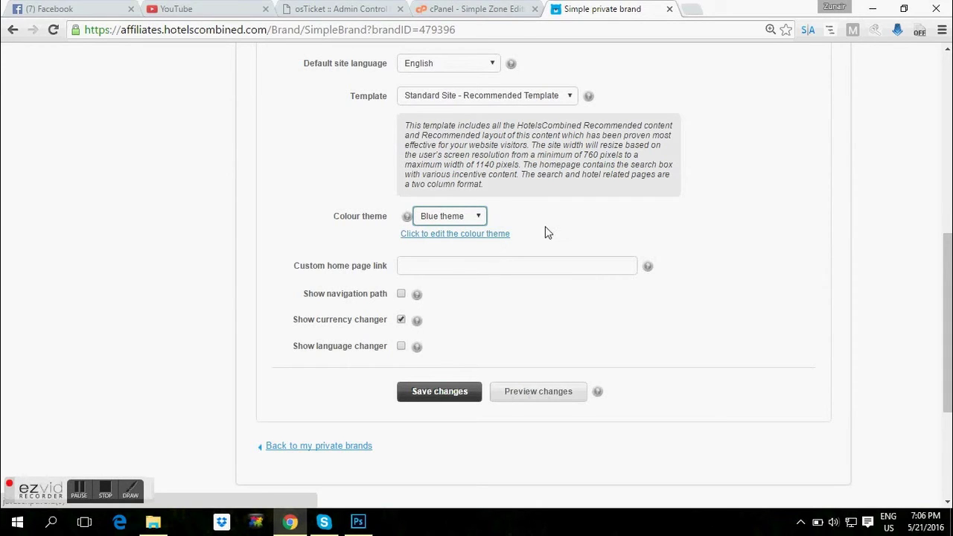
left_click(477, 265)
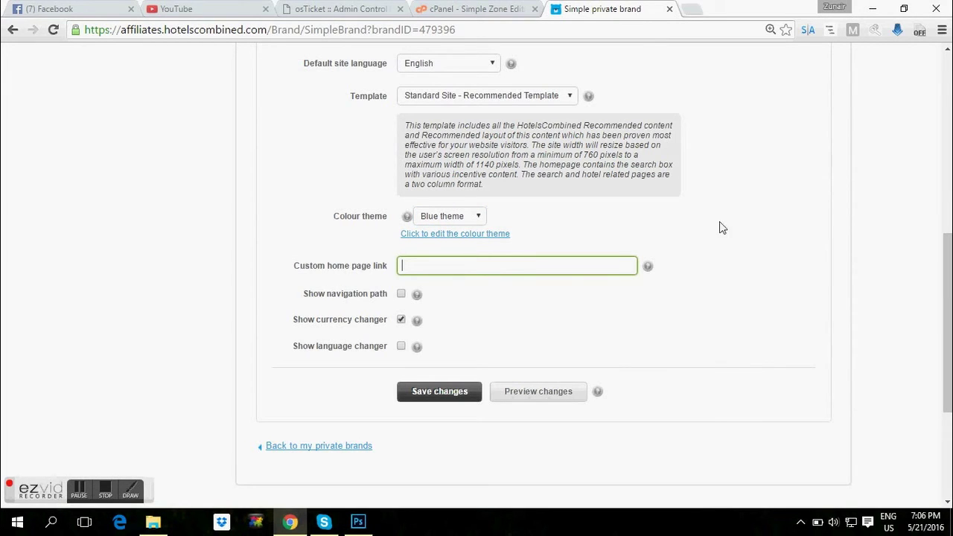
scroll(720, 230, "up", 1)
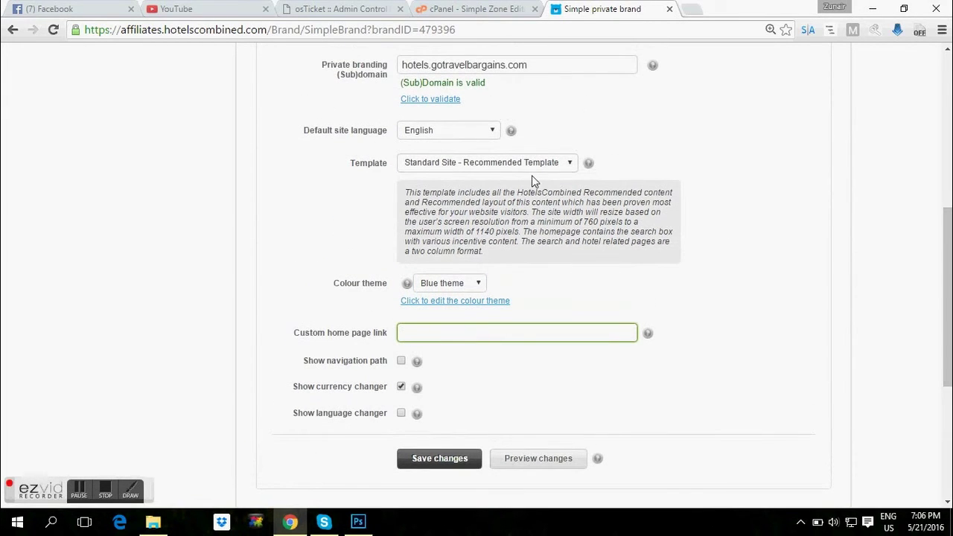
left_click(455, 328)
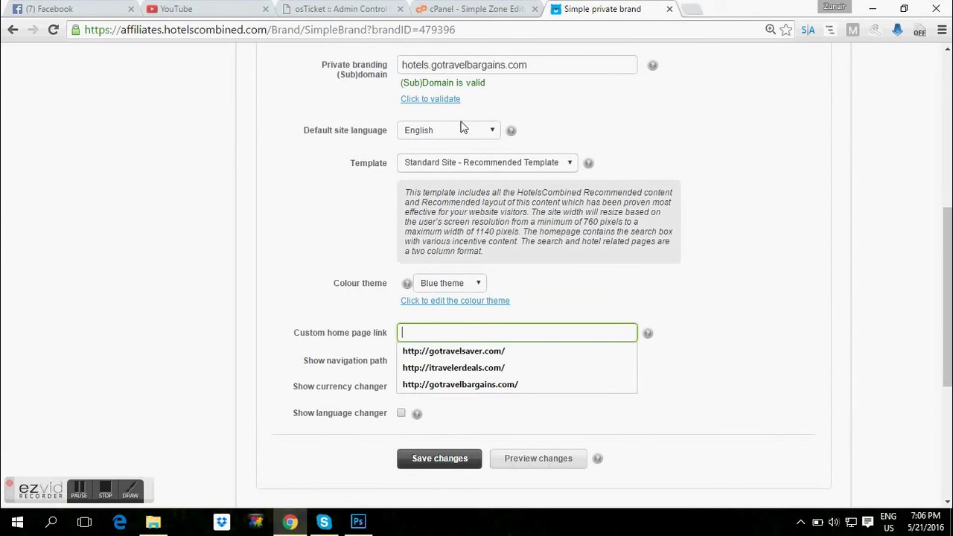
left_click(470, 384)
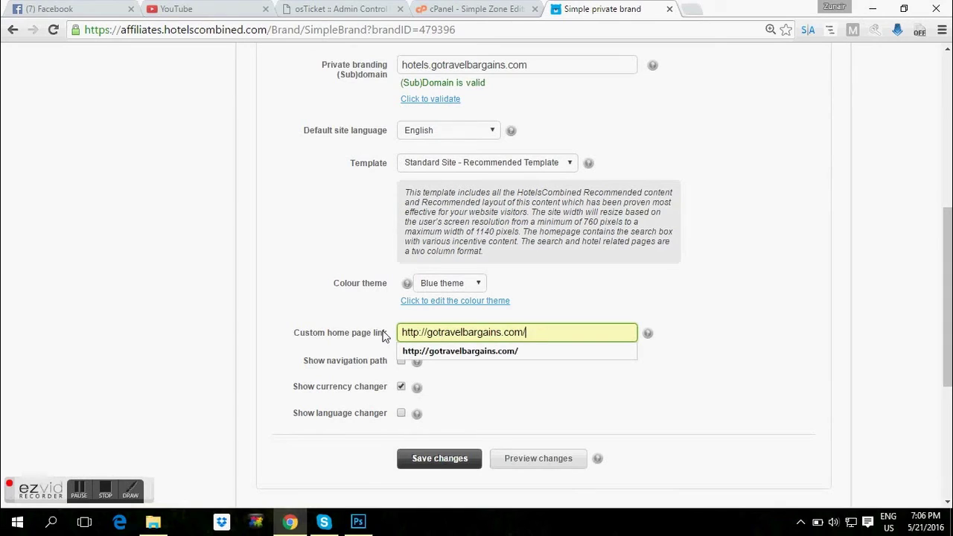
left_click_drag(405, 332, 559, 329)
left_click(559, 330)
left_click(530, 419)
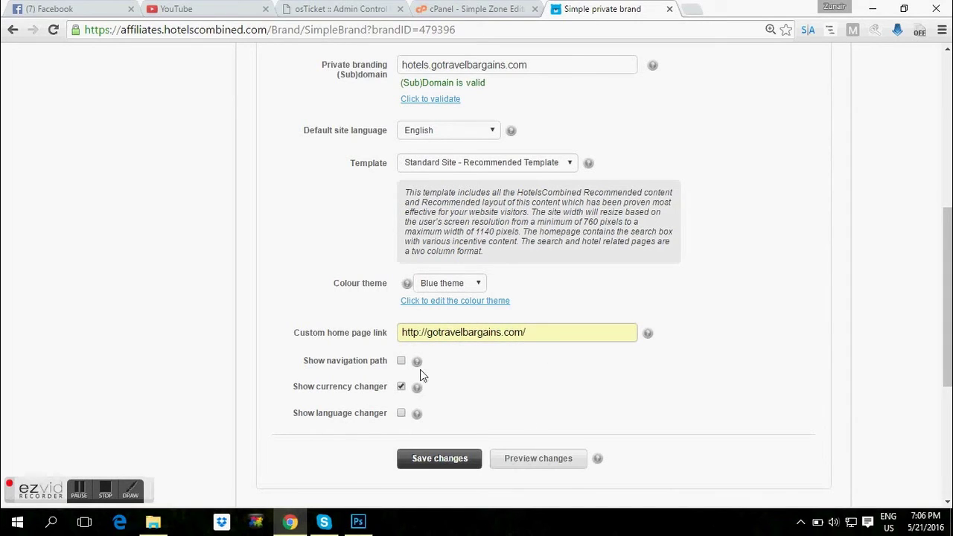
Step: Enable the navigation path and the language changer, and save the private brand
left_click(401, 414)
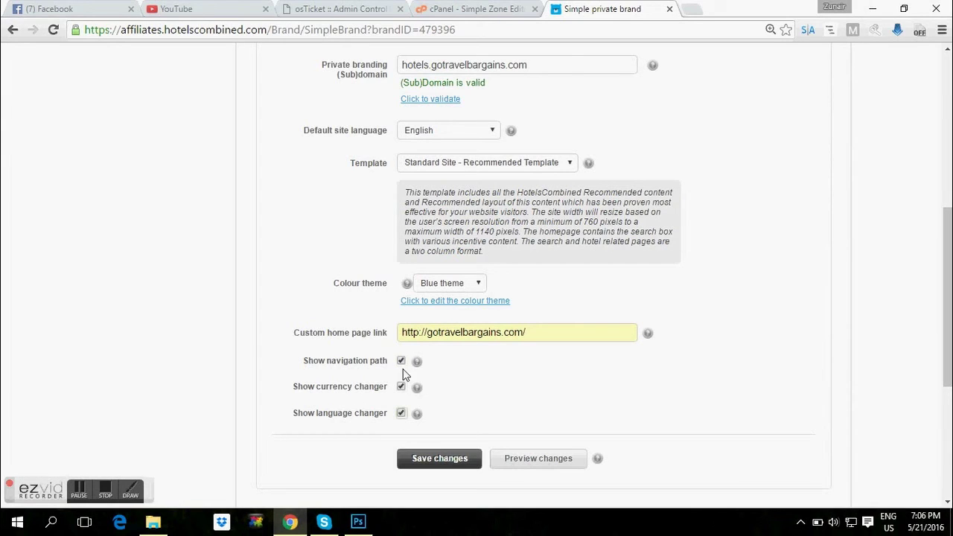
left_click(444, 459)
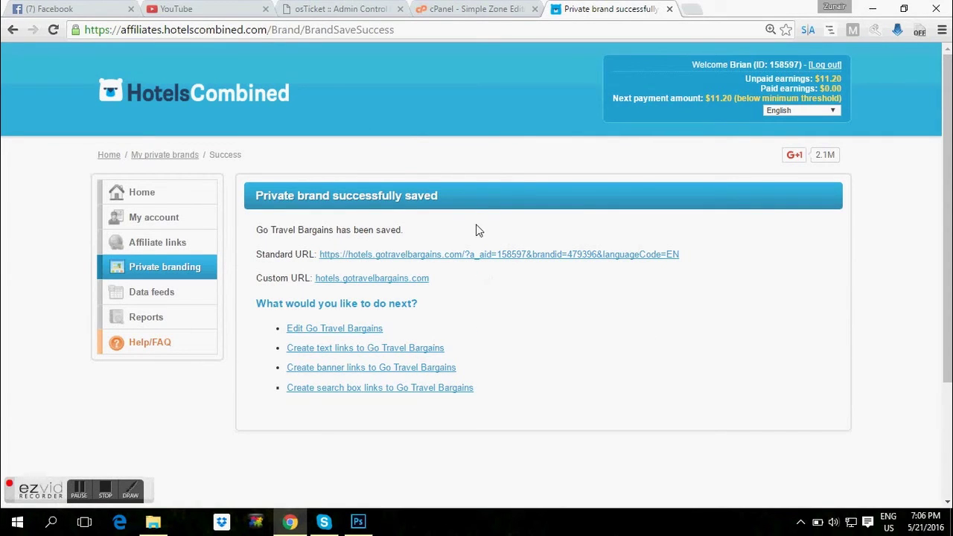
Step: Copy the saved brand's custom URL and open hotels.gotravelbargains.com in a new tab
left_click_drag(439, 278, 317, 282)
key("ctrl+c")
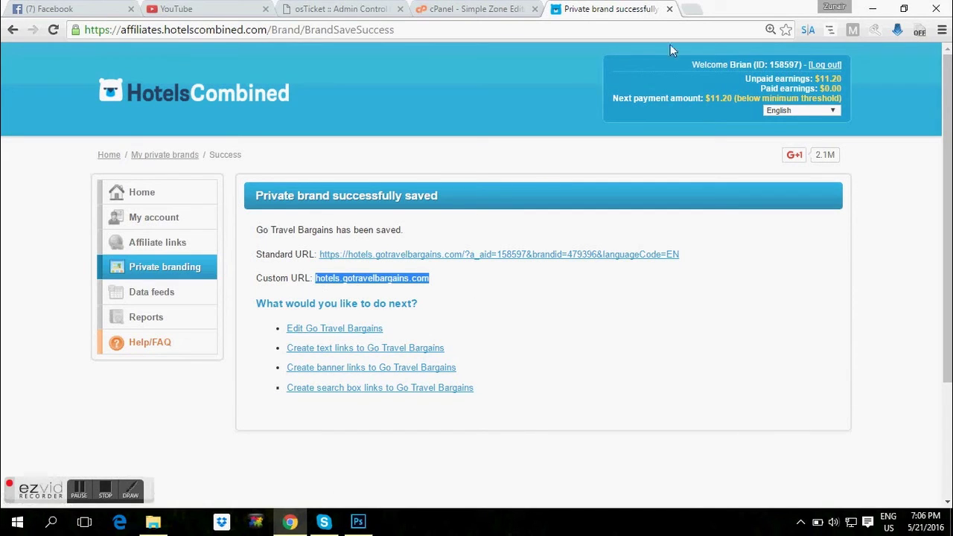
left_click(694, 14)
key("ctrl+v")
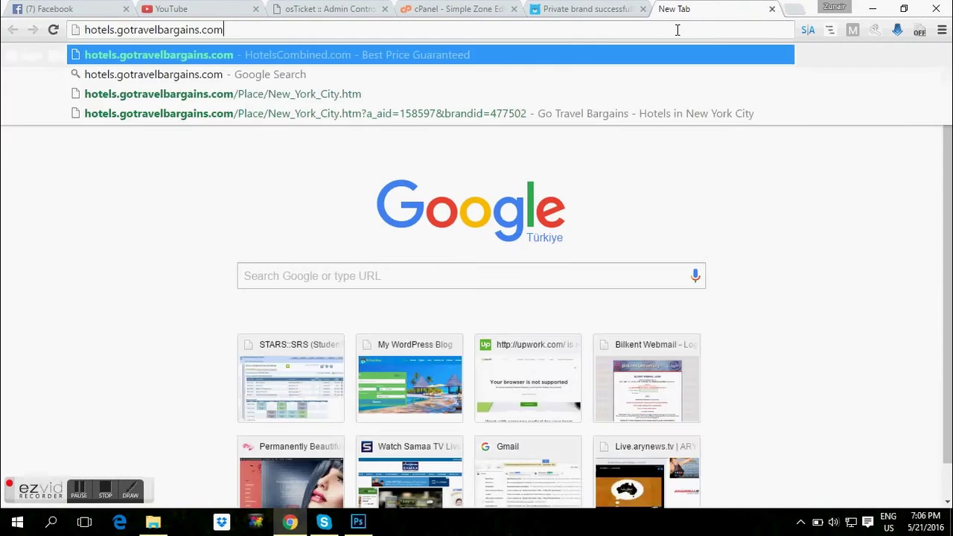
key("Return")
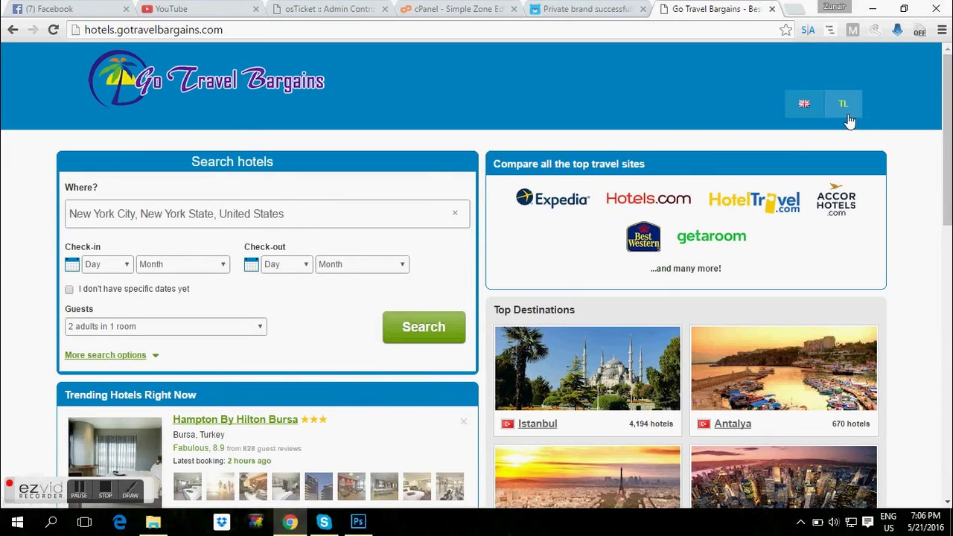
Step: Look over the branded hotel search home page and close its tab
scroll(848, 122, "down", 3)
scroll(604, 128, "up", 3)
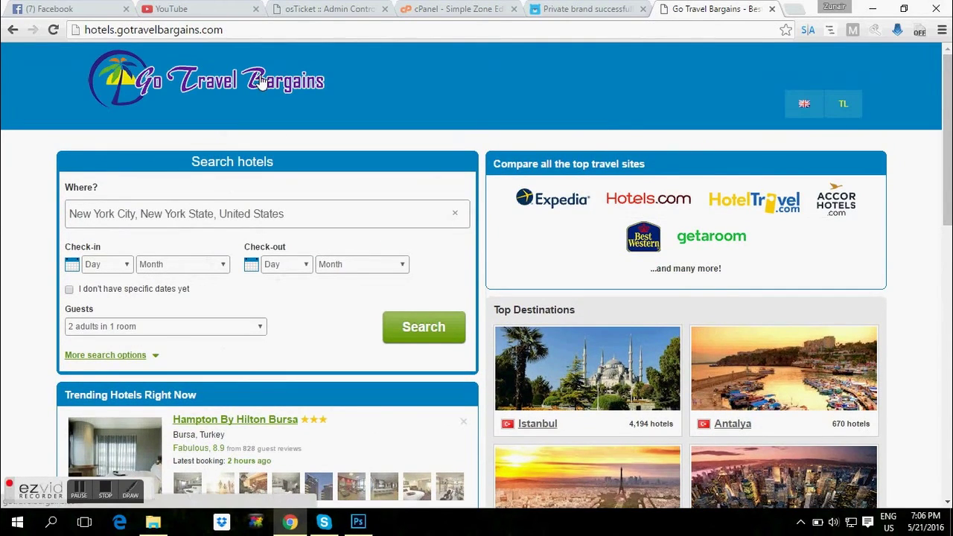
left_click(772, 9)
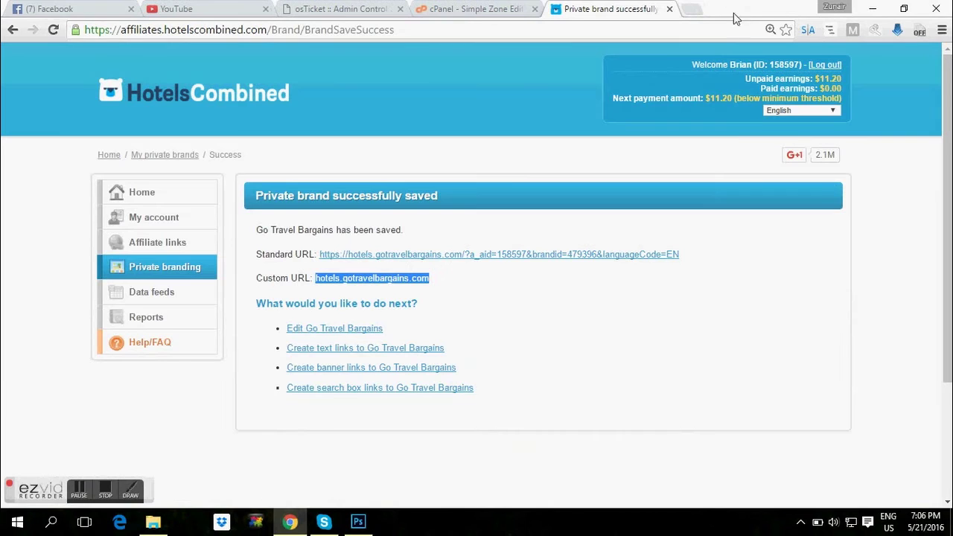
Step: Open the WordPress admin at itravelerdeals.com/wp-admin in a new tab
left_click(692, 10)
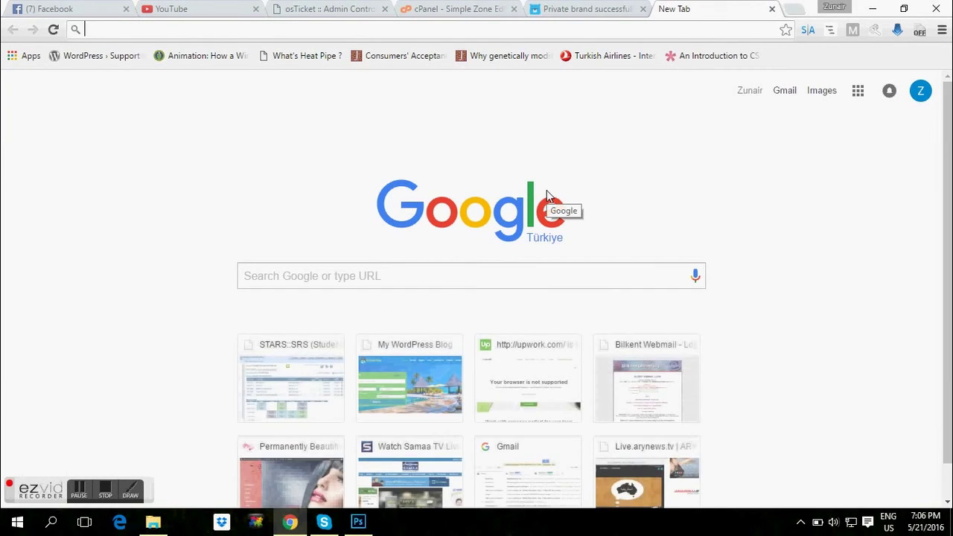
type("itravelerdeals.com")
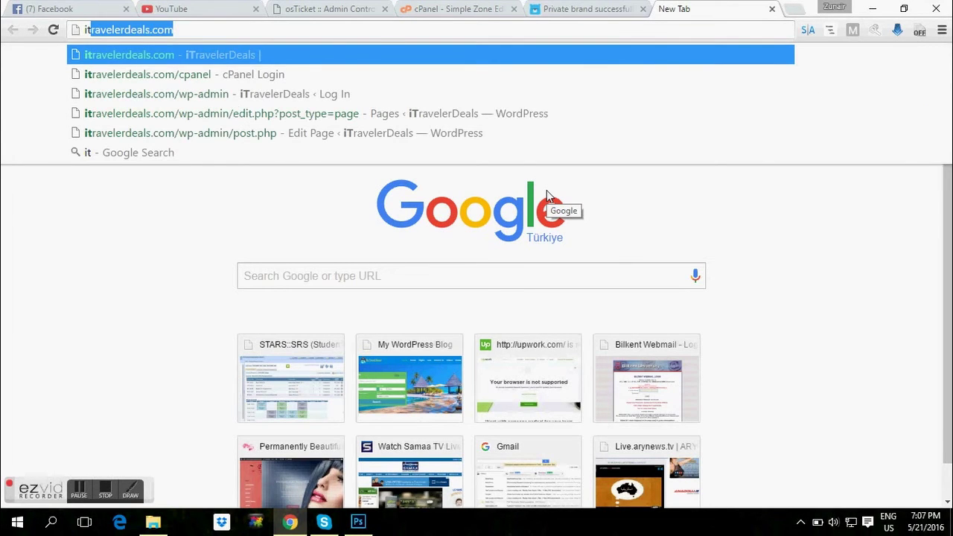
key("Right")
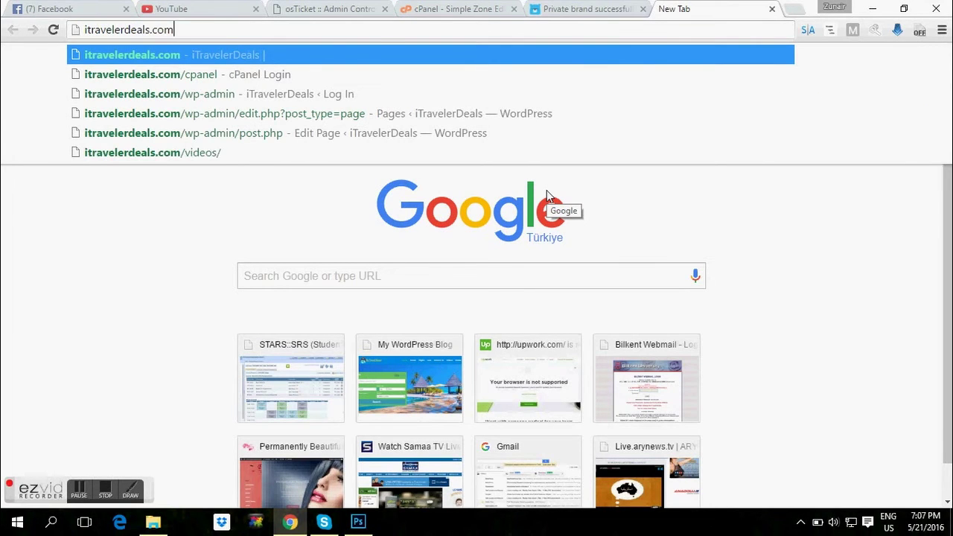
type("/")
key("ctrl+a")
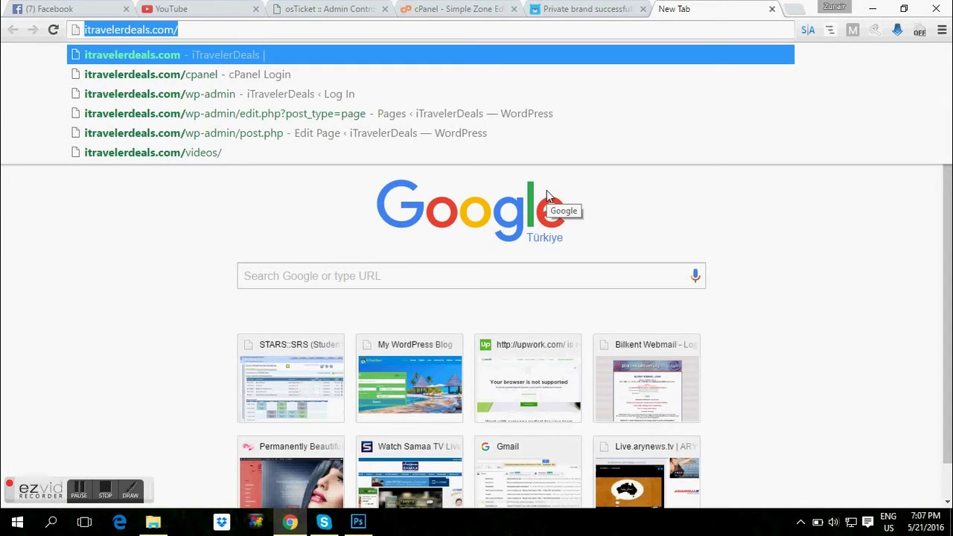
left_click(480, 32)
type("wp-admin")
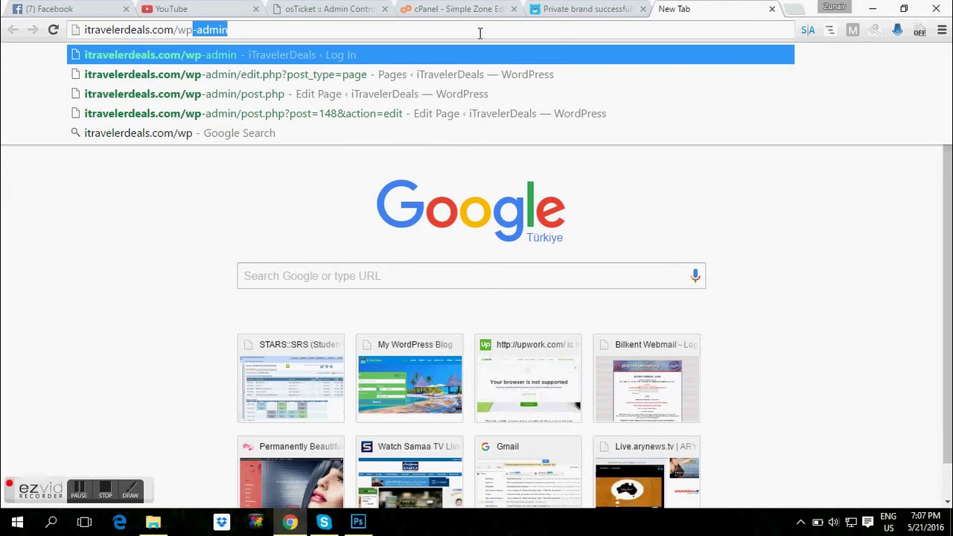
key("Return")
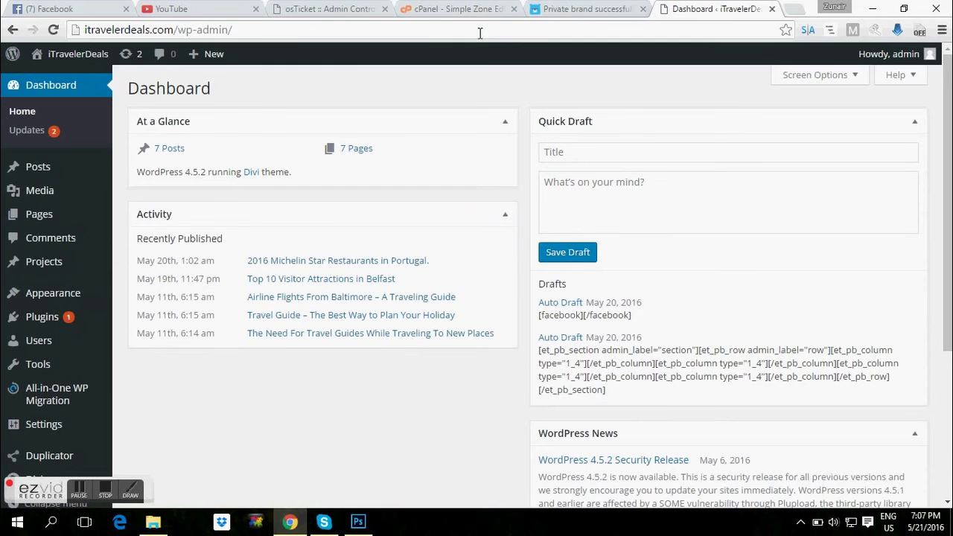
Step: Open the Primary navigation menu for editing and expand its Hotels custom link to inspect the URL's domain
mouse_move(46, 216)
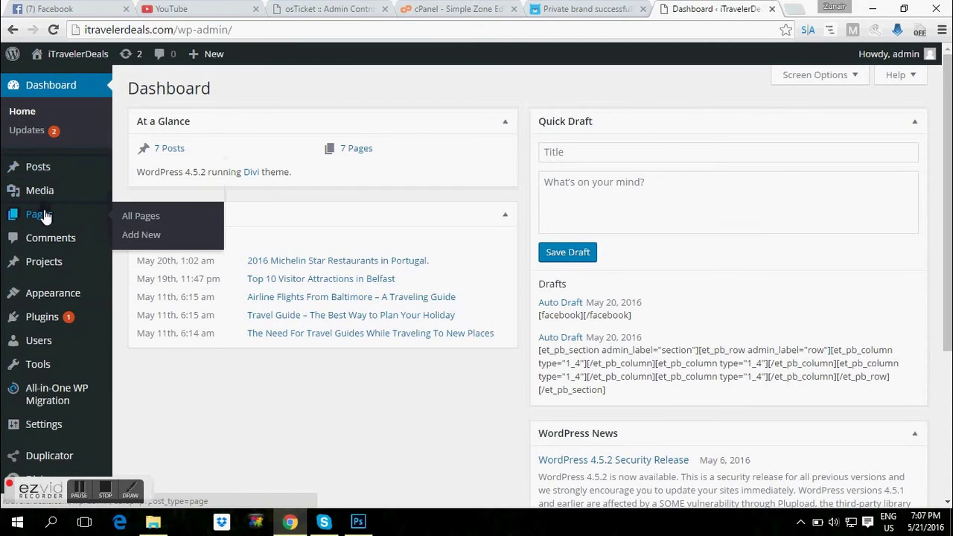
mouse_move(64, 294)
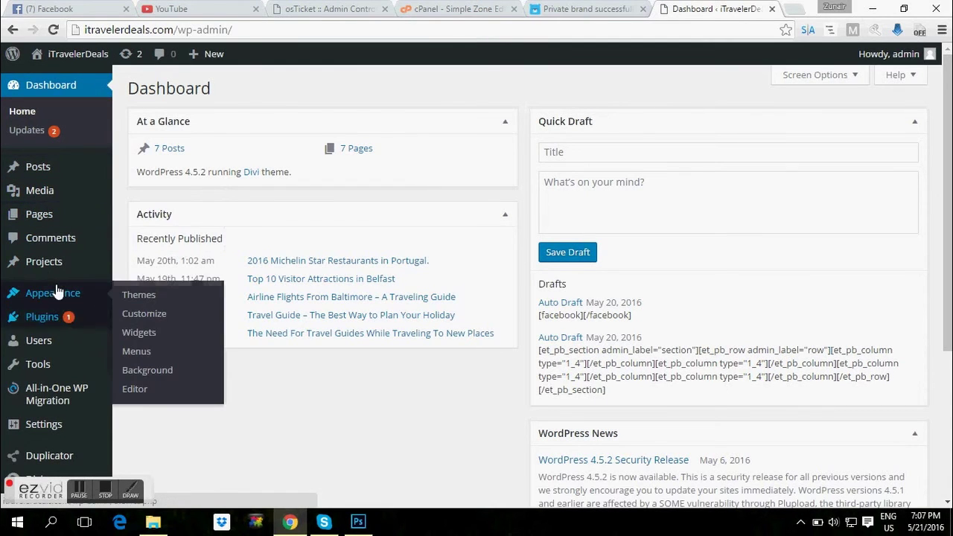
left_click(136, 351)
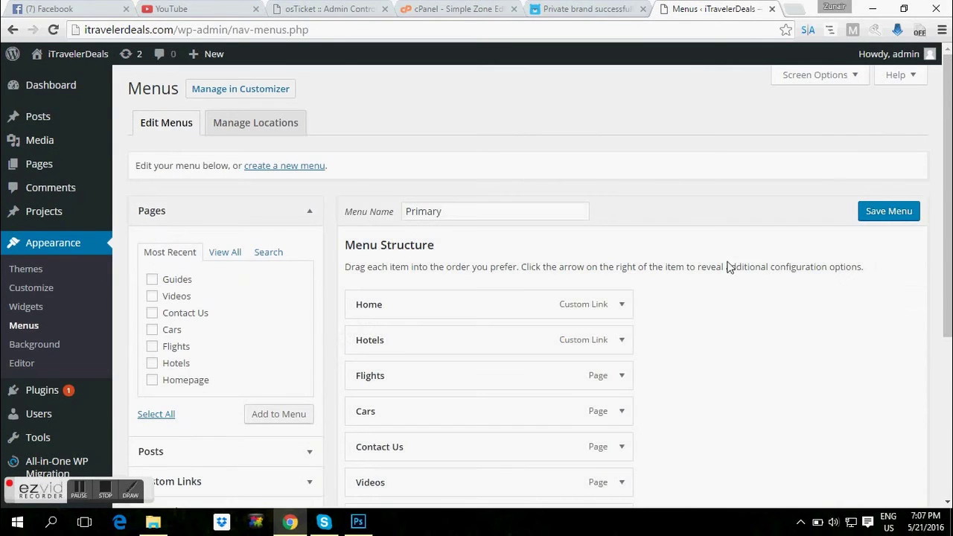
scroll(950, 186, "down", 1)
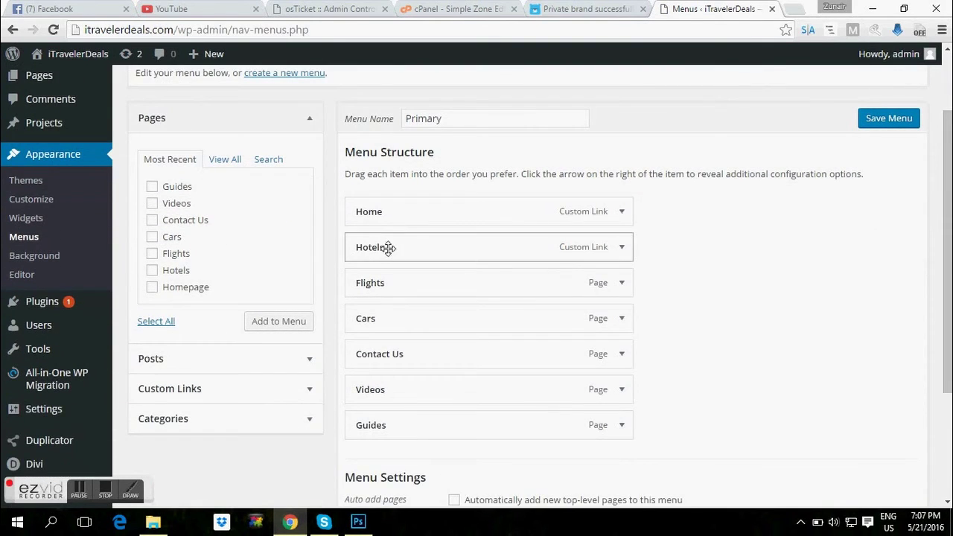
left_click(622, 249)
scroll(486, 287, "down", 1)
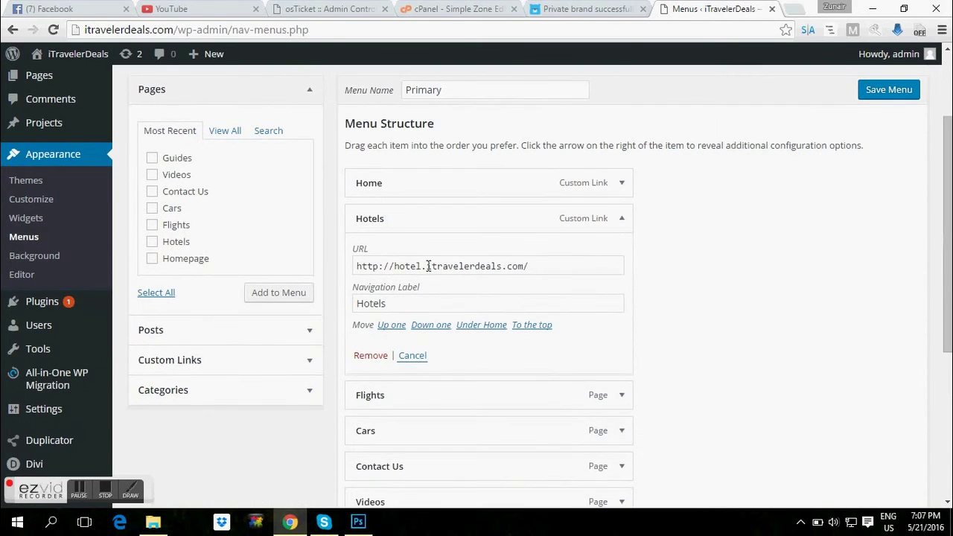
left_click_drag(427, 266, 501, 268)
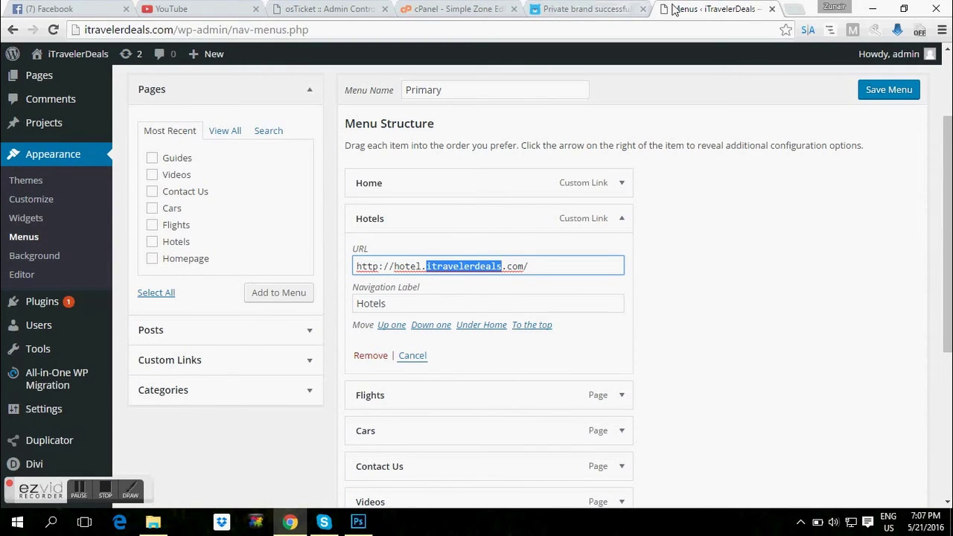
Step: Copy the custom URL hotels.gotravelbargains.com from the HotelsCombined page for the saved brand
left_click(585, 8)
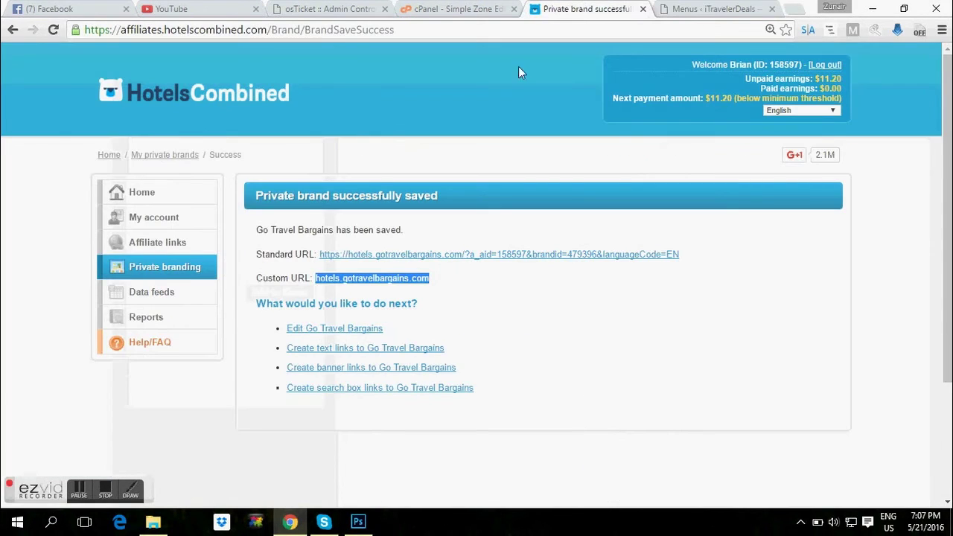
right_click(356, 283)
left_click(412, 388)
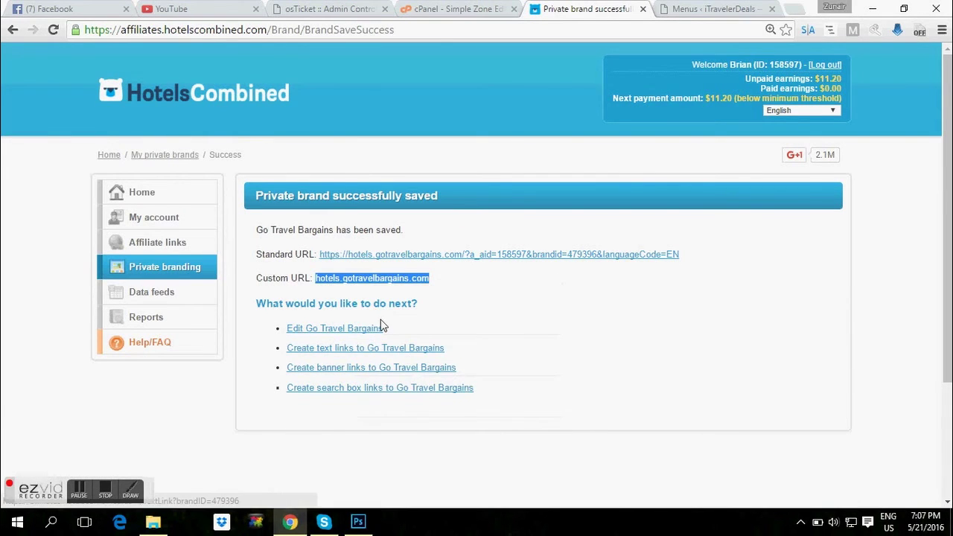
Step: Try replacing the Hotels menu item's URL in WordPress with hotels.gotravelbargains.com, and undo the replacement
left_click(689, 8)
left_click(430, 266)
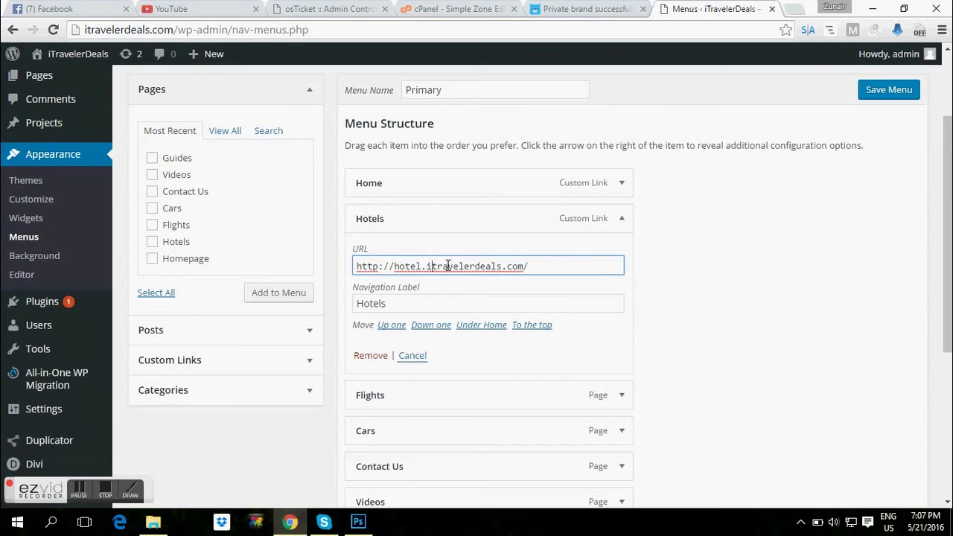
left_click_drag(530, 265, 354, 265)
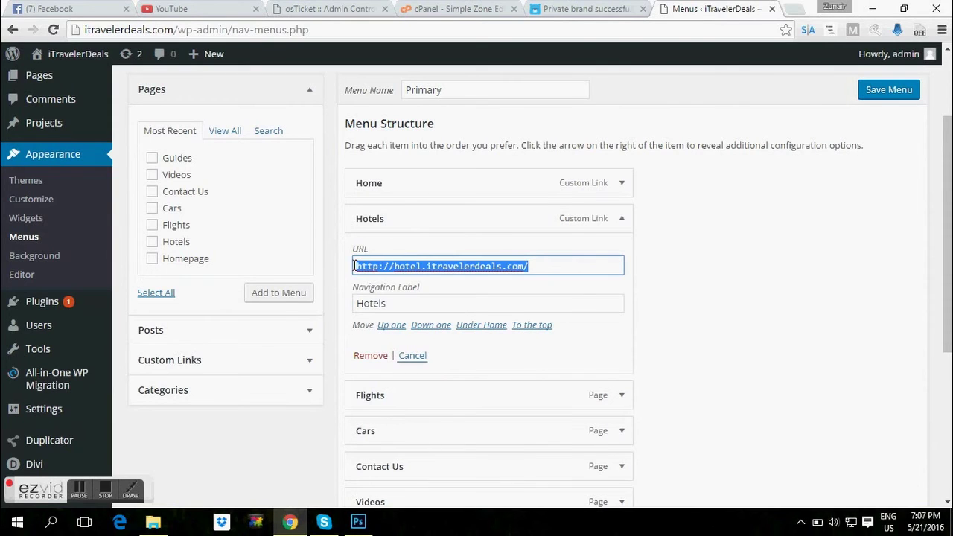
key("ctrl+v")
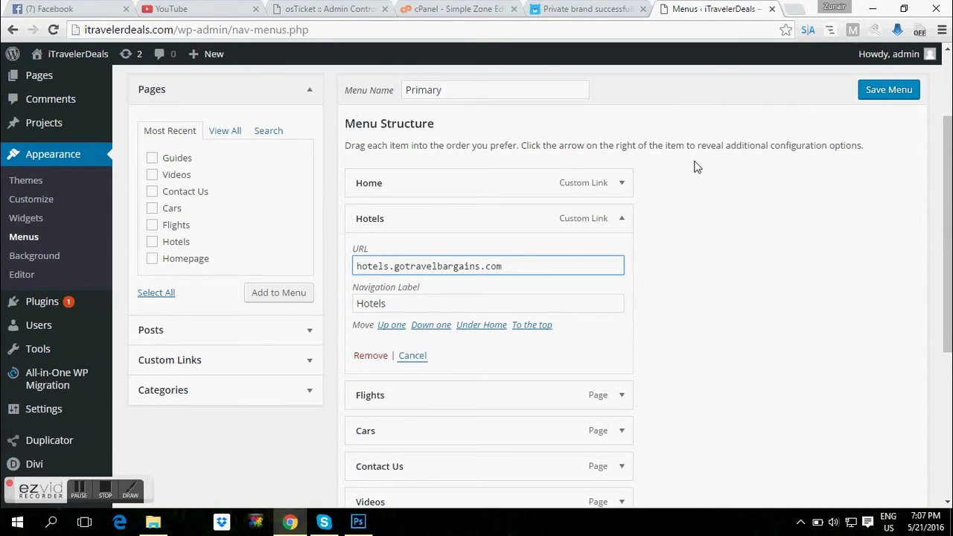
key("ctrl+z")
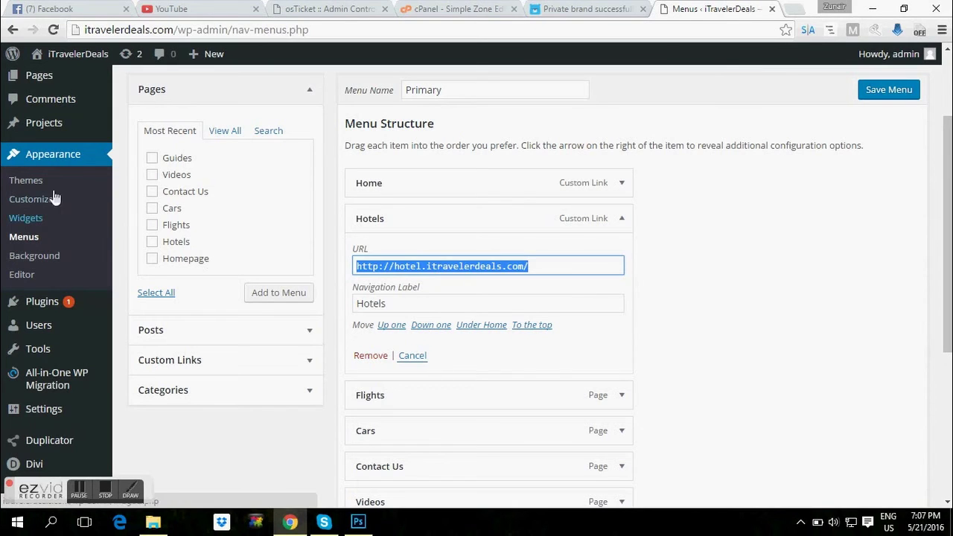
Step: Open the Homepage page for editing and bring its Text and Blurb modules into view in the Divi Builder
mouse_move(46, 133)
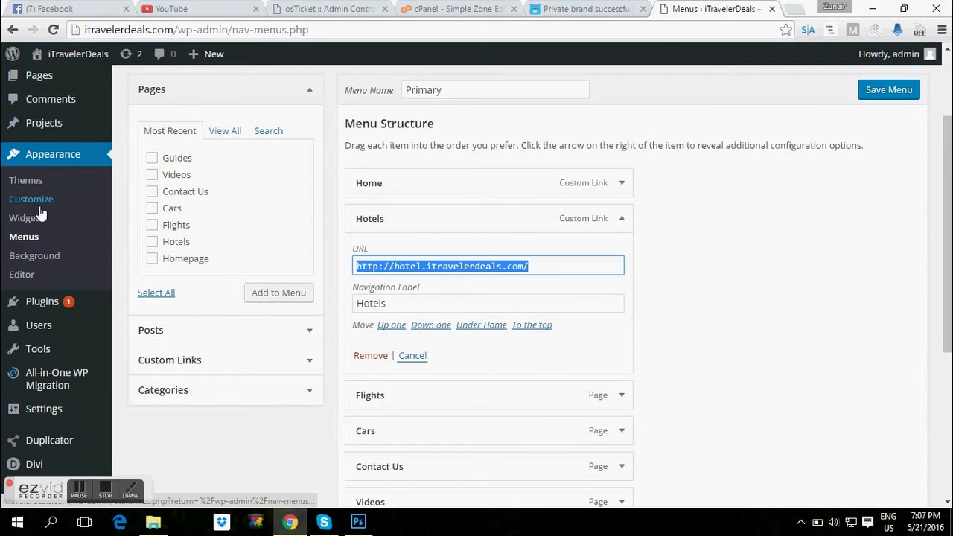
left_click(67, 76)
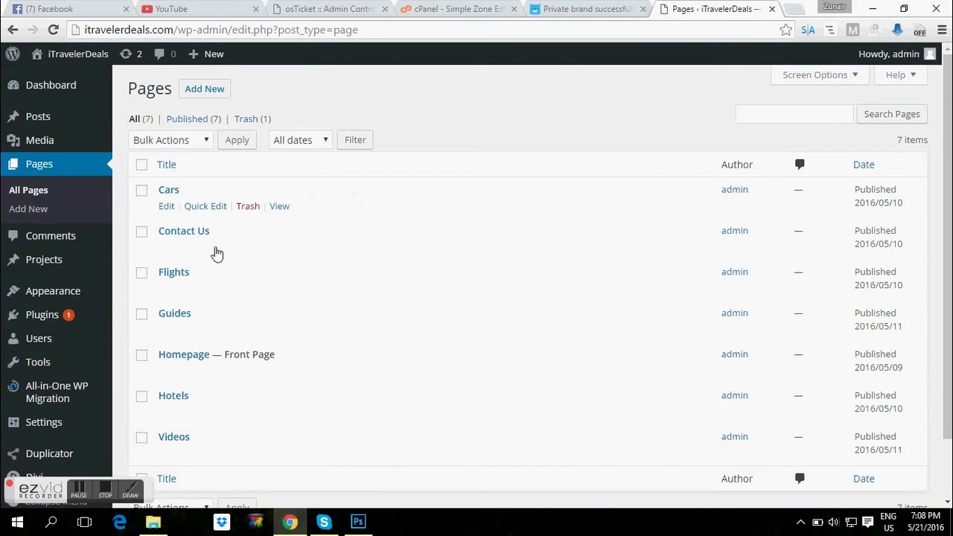
scroll(644, 261, "down", 2)
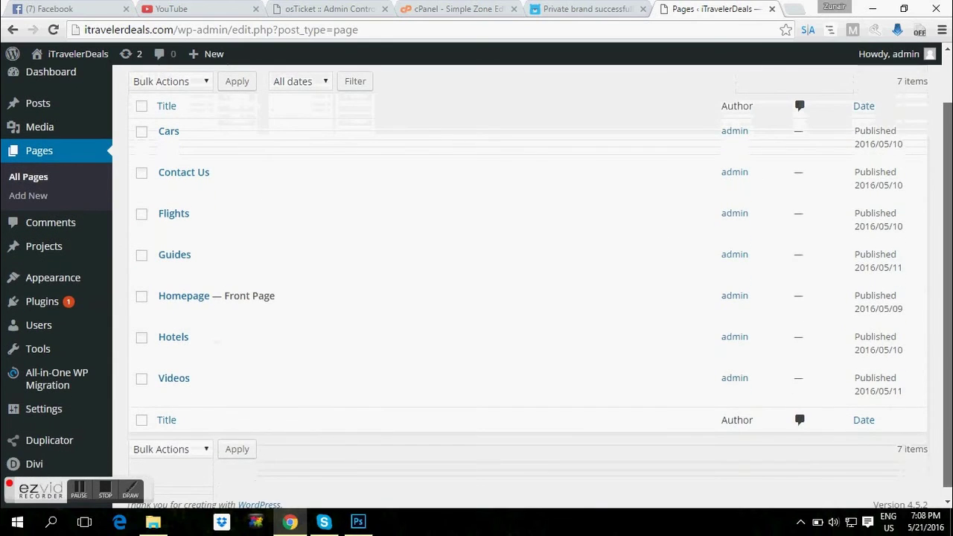
left_click(189, 300)
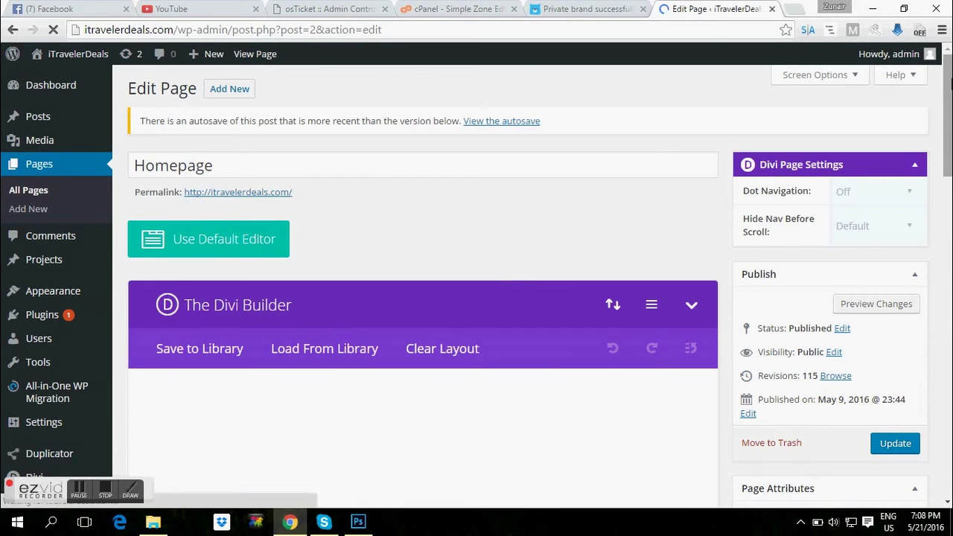
scroll(949, 88, "down", 1)
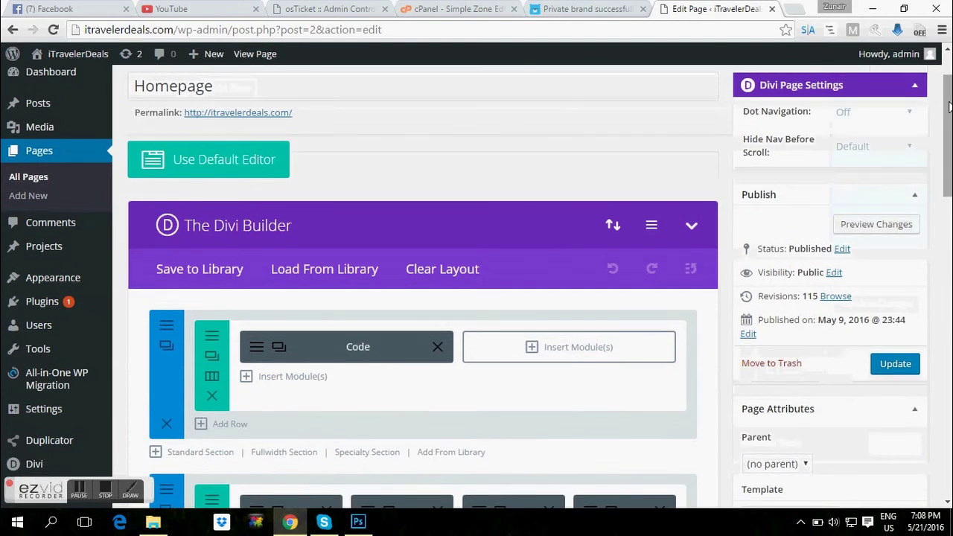
left_click_drag(949, 99, 950, 167)
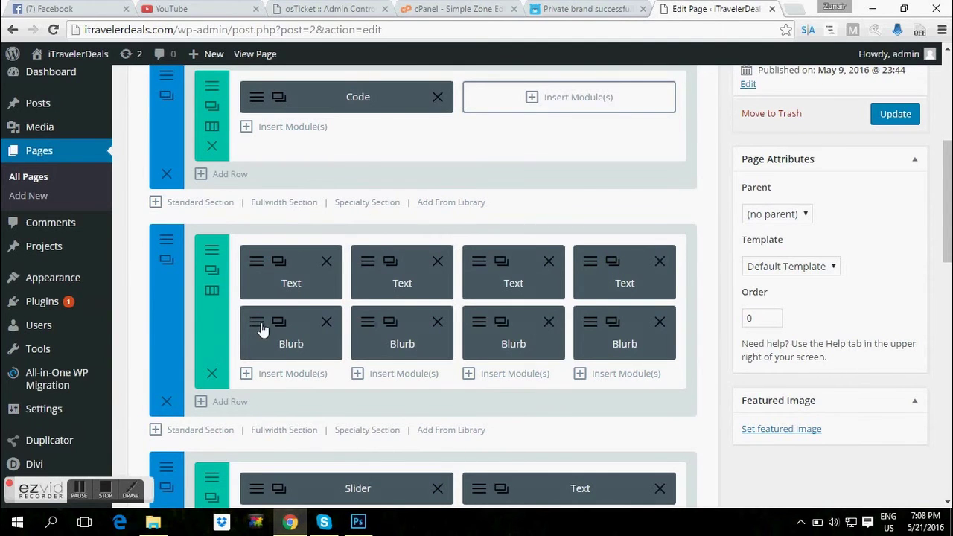
Step: Try changing the host in the first blurb's London URL to hotels.gotravelbargains.com, and close the module settings without saving
left_click(292, 346)
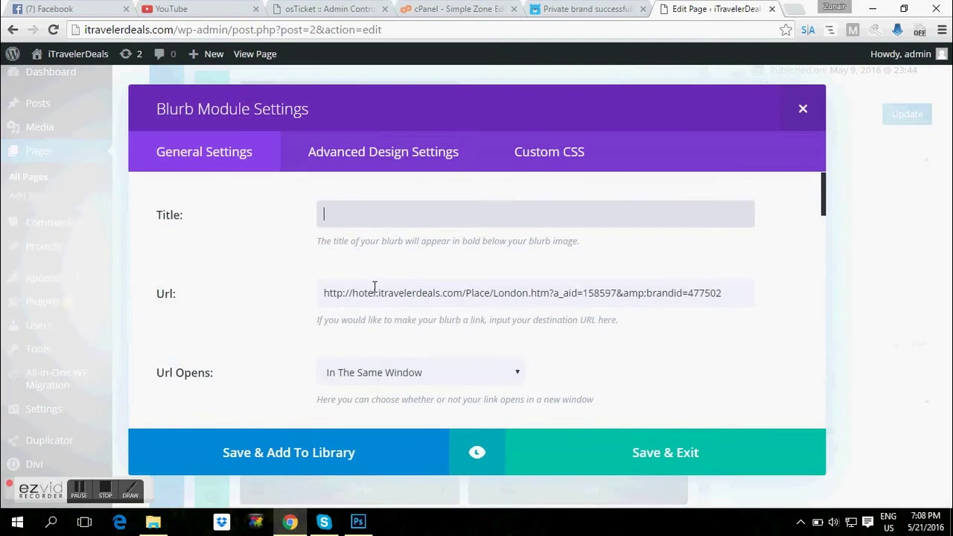
left_click_drag(354, 293, 447, 293)
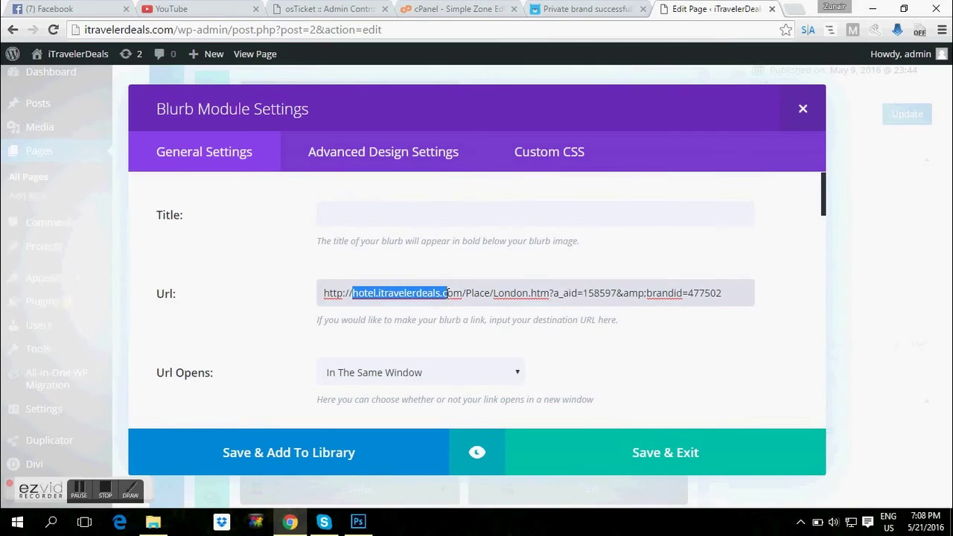
left_click(463, 292)
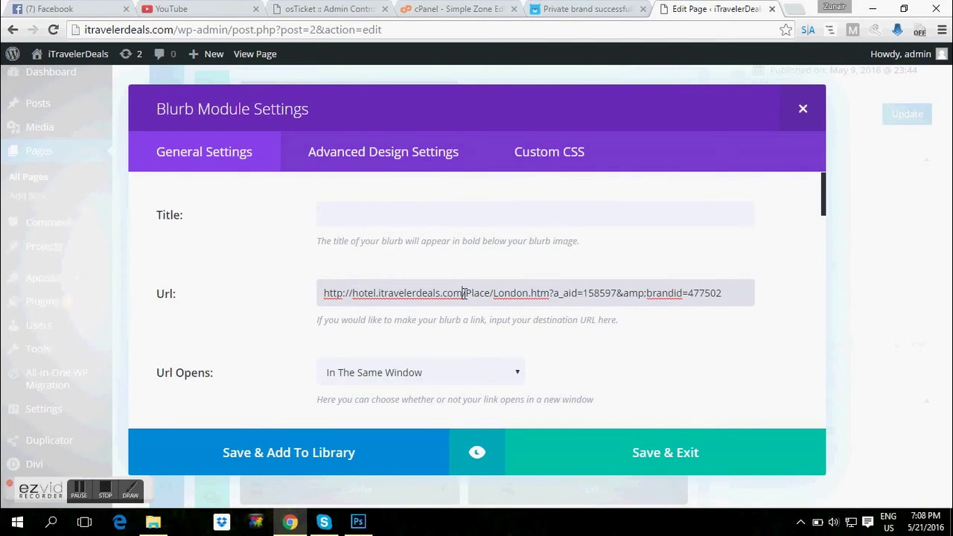
left_click_drag(443, 292, 314, 302)
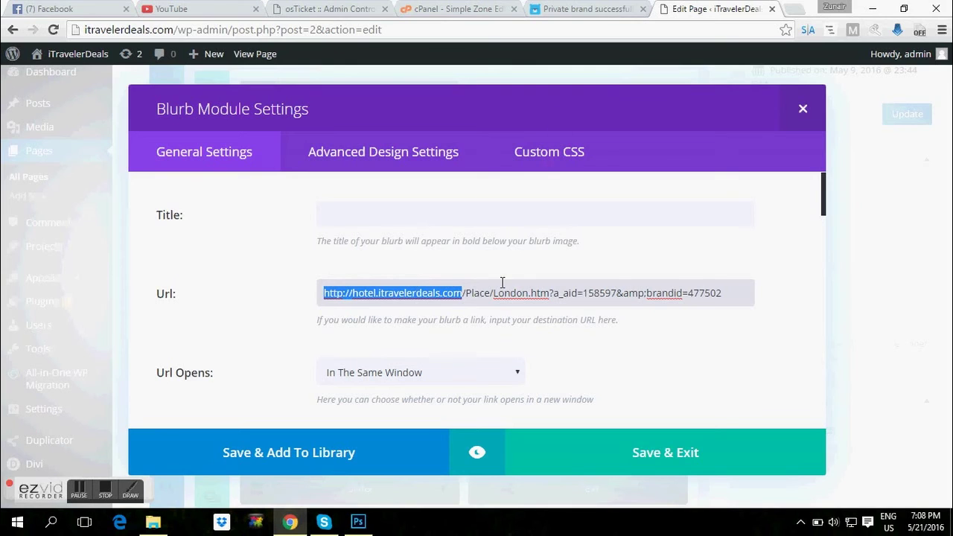
left_click(442, 293)
left_click_drag(461, 292, 357, 295)
type("hotels.gotravelbargains.com")
left_click_drag(385, 293, 463, 293)
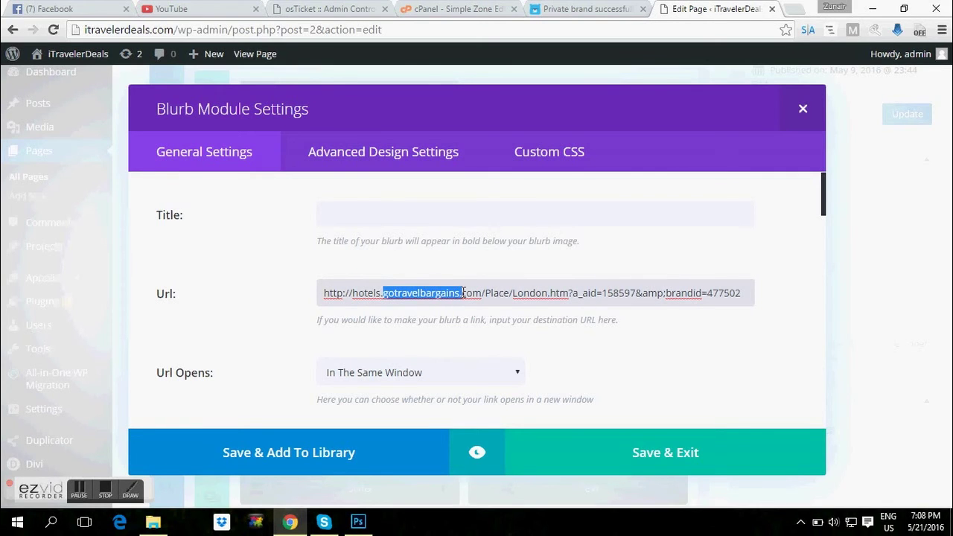
left_click(477, 294)
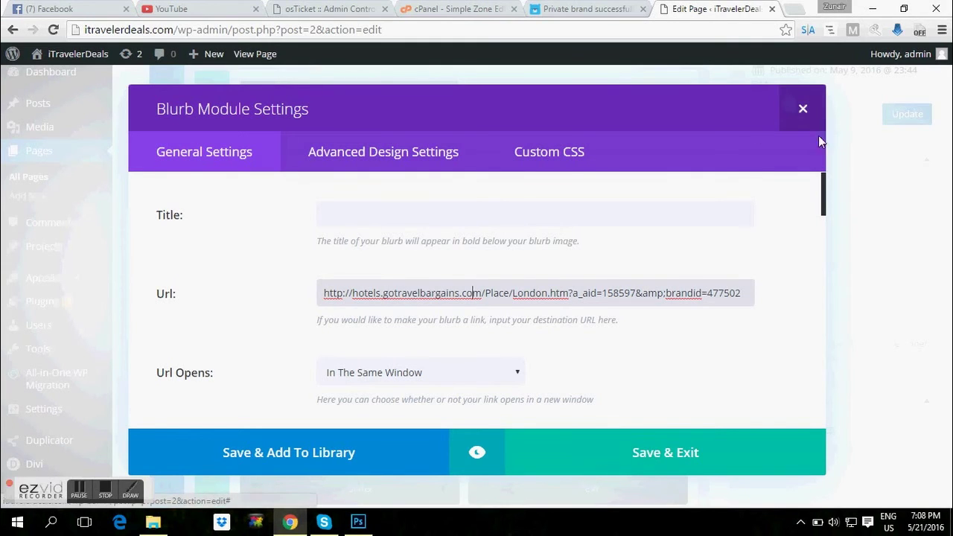
left_click(864, 270)
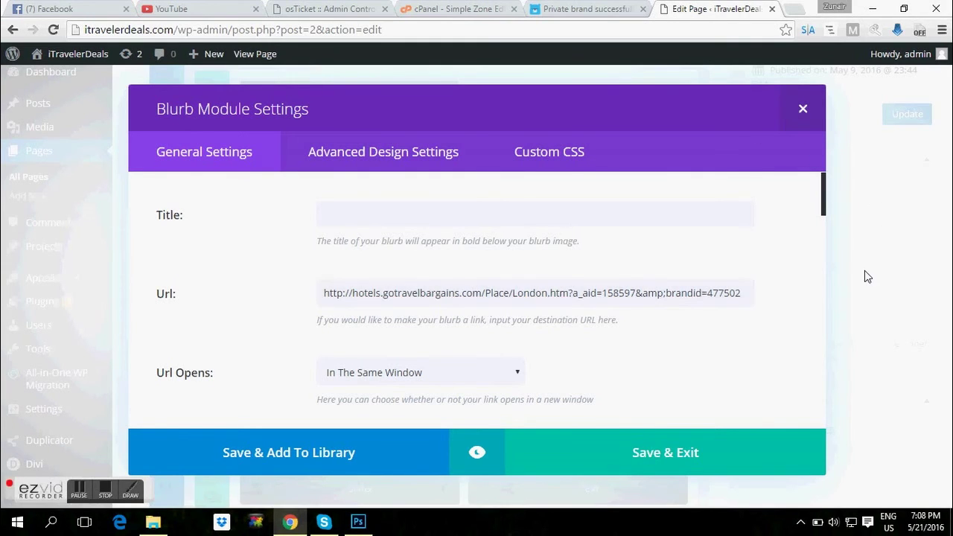
left_click(802, 112)
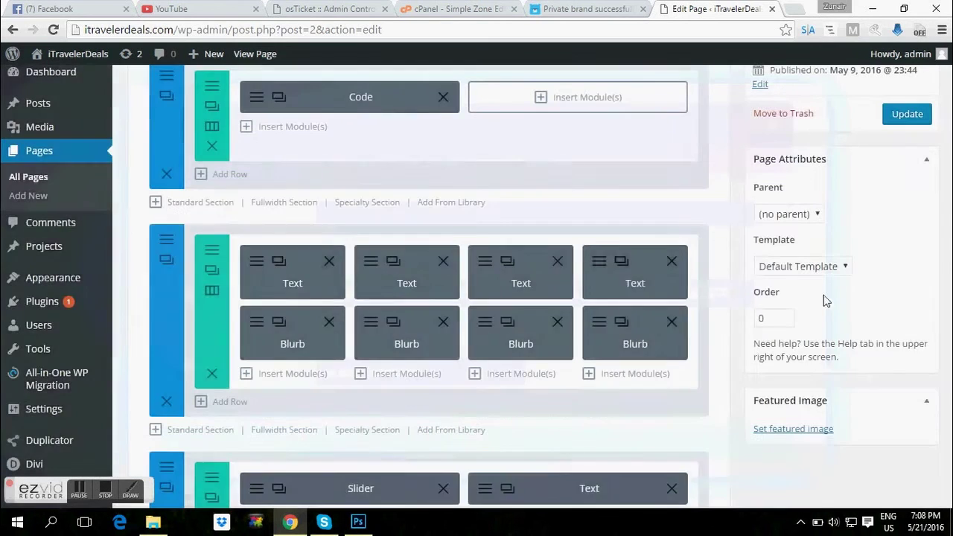
Step: Open the slide settings of the first Slider module to inspect the Dubai Hotels button URL
scroll(588, 262, "down", 4)
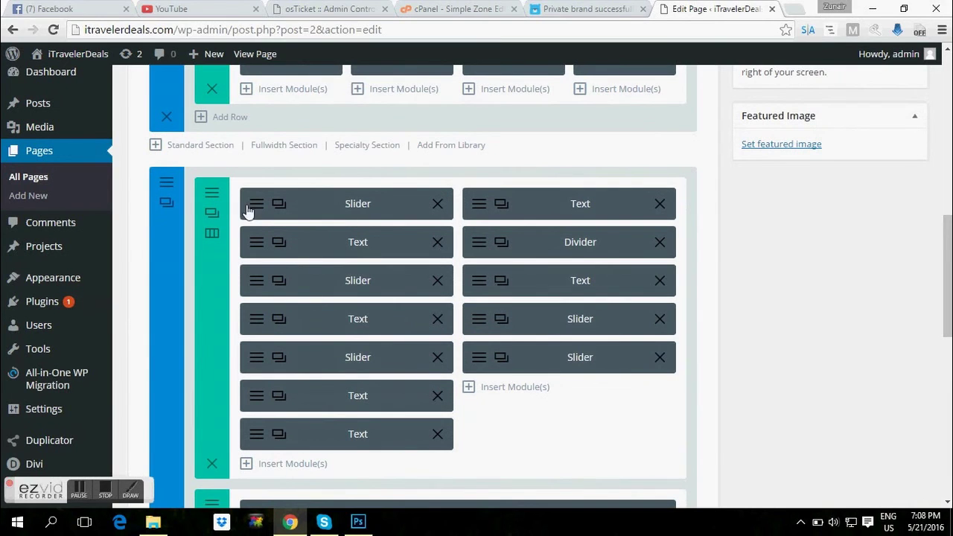
left_click(253, 209)
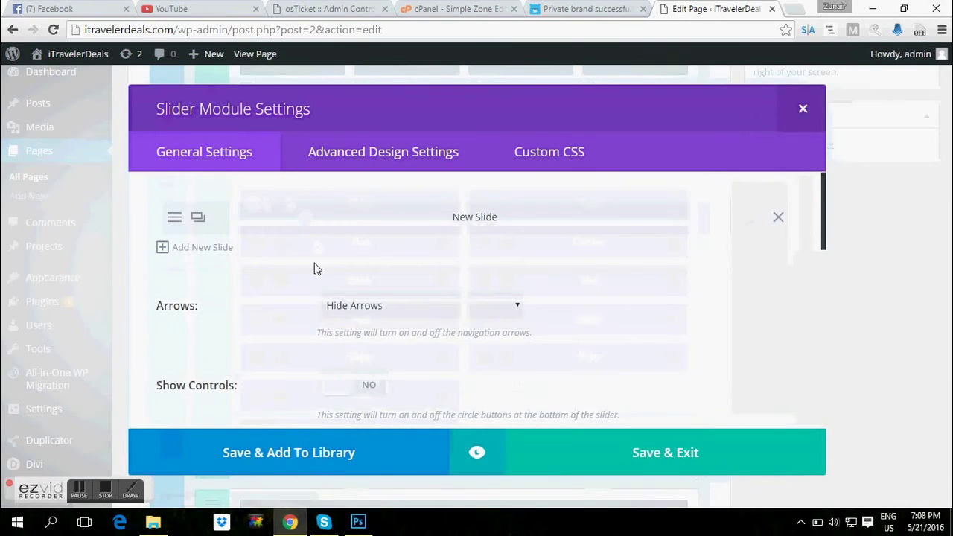
left_click(172, 220)
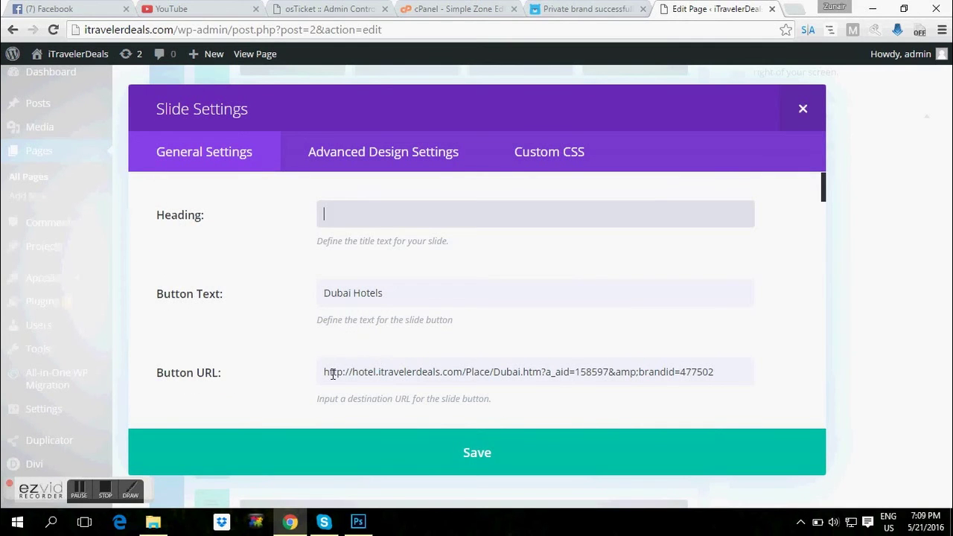
Step: Highlight the host part of the Dubai Hotels button URL and close the slide settings without saving
left_click_drag(353, 371, 463, 371)
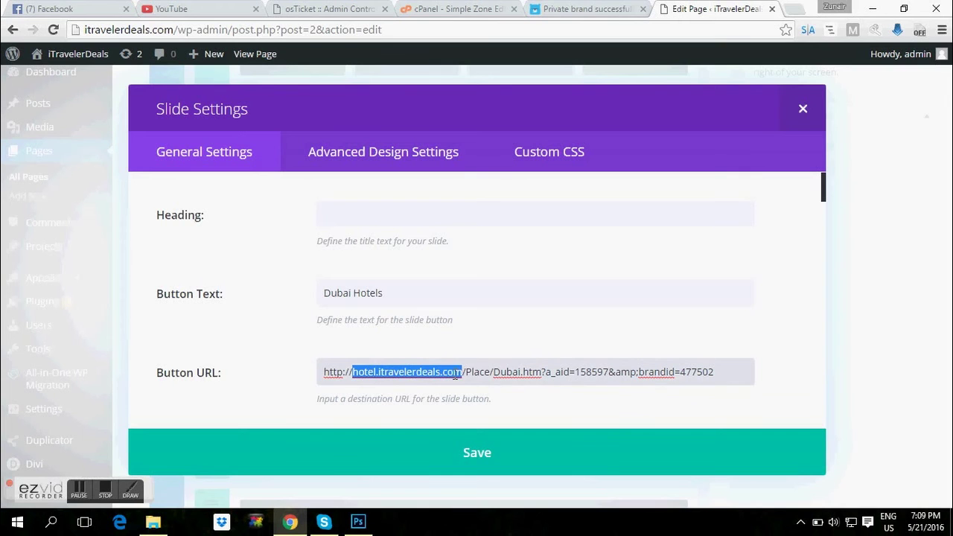
left_click(819, 119)
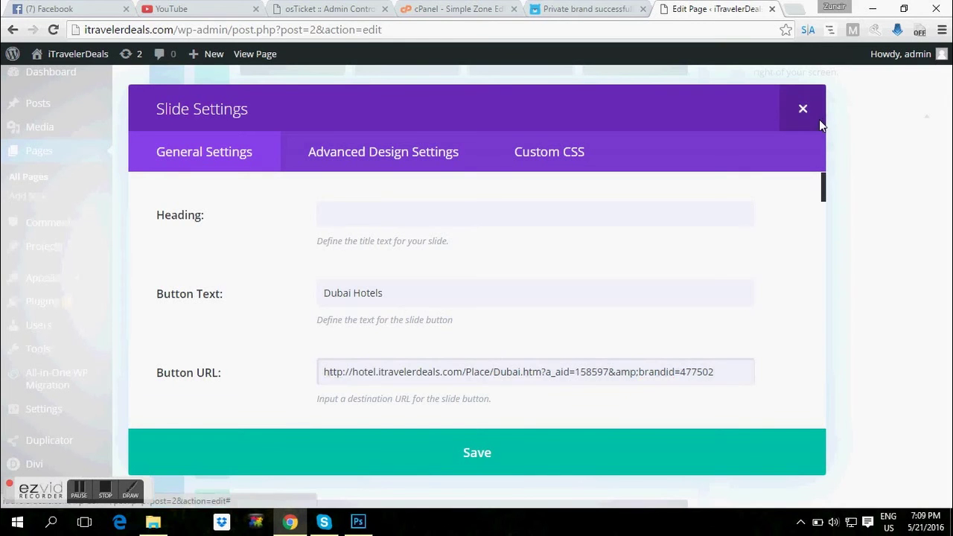
left_click(811, 123)
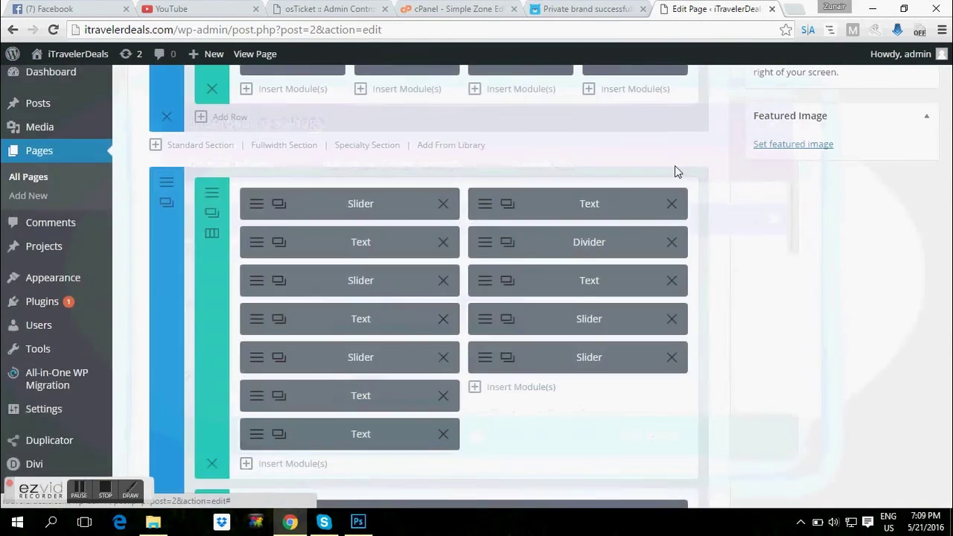
Step: Open the Text module below the first Slider and inspect the host in the Atlantis The Palm heading's link
left_click(253, 251)
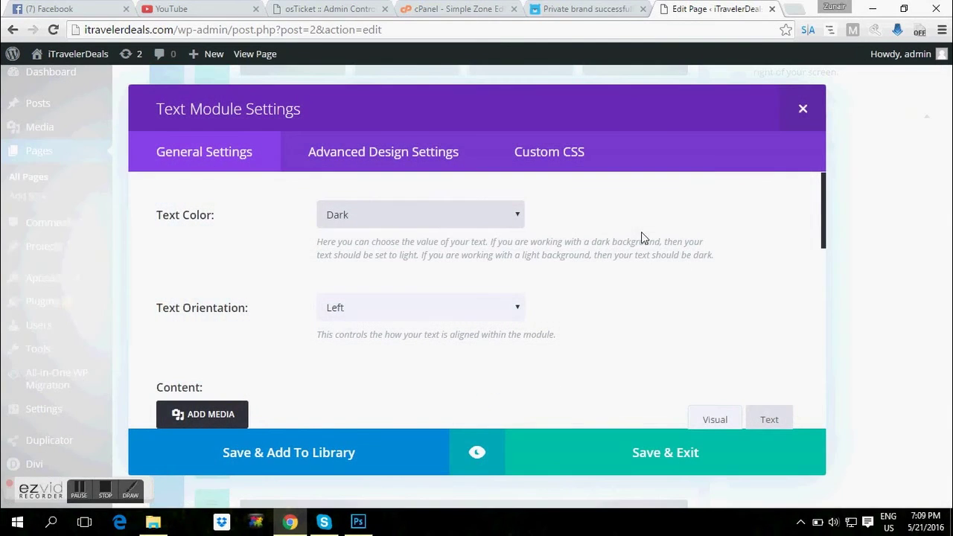
left_click_drag(827, 190, 836, 272)
left_click_drag(279, 232, 376, 231)
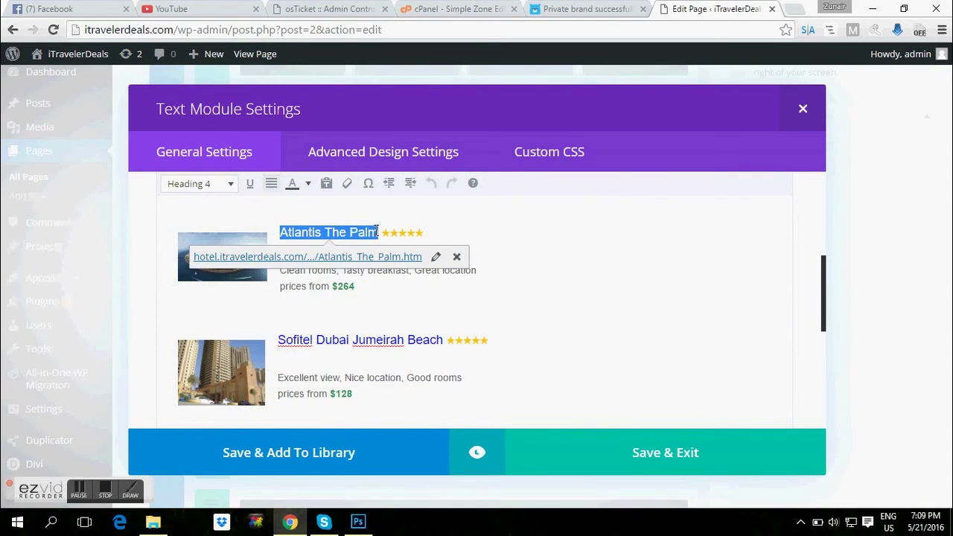
left_click(435, 256)
left_click_drag(274, 258, 346, 257)
left_click(257, 258)
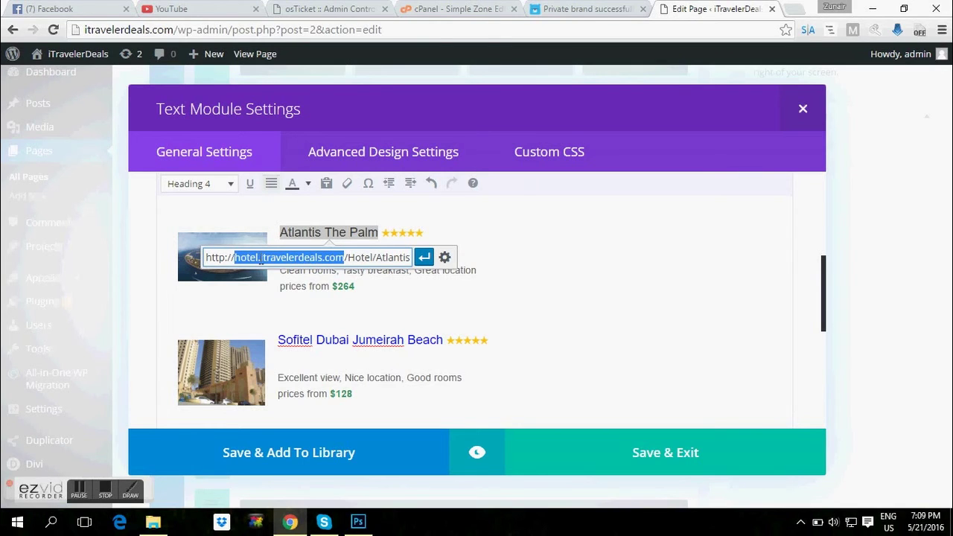
left_click(422, 258)
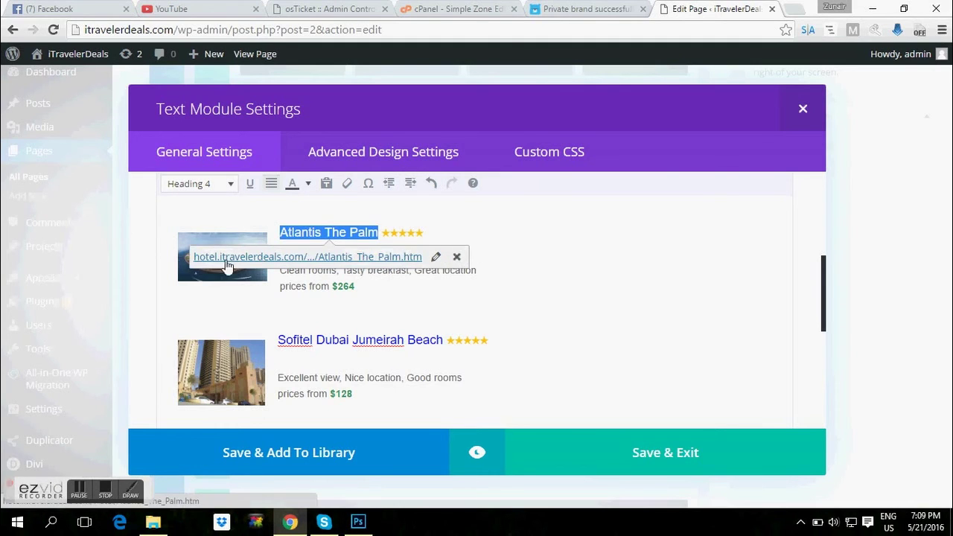
Step: Inspect the host in the Atlantis The Palm image's custom link, and close the image details and module settings without saving
left_click(228, 278)
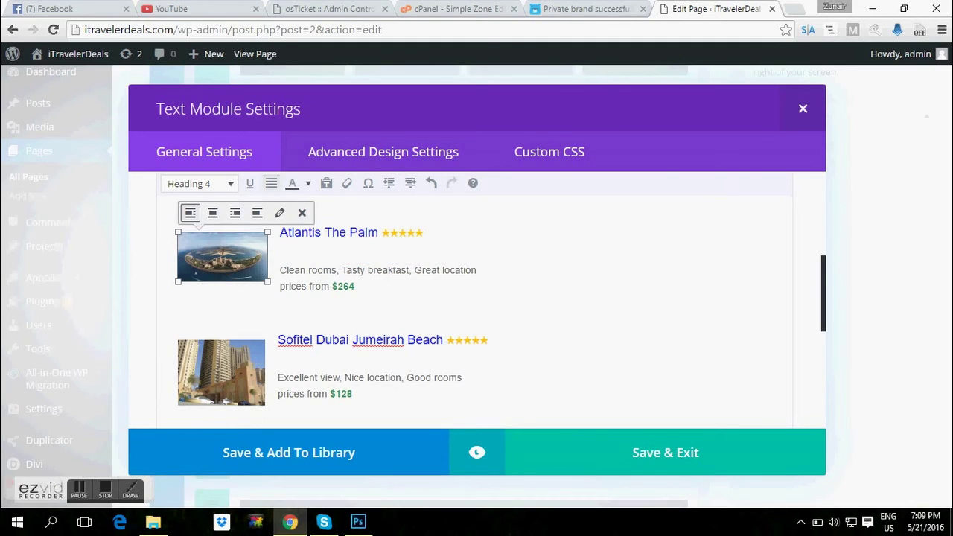
left_click(281, 214)
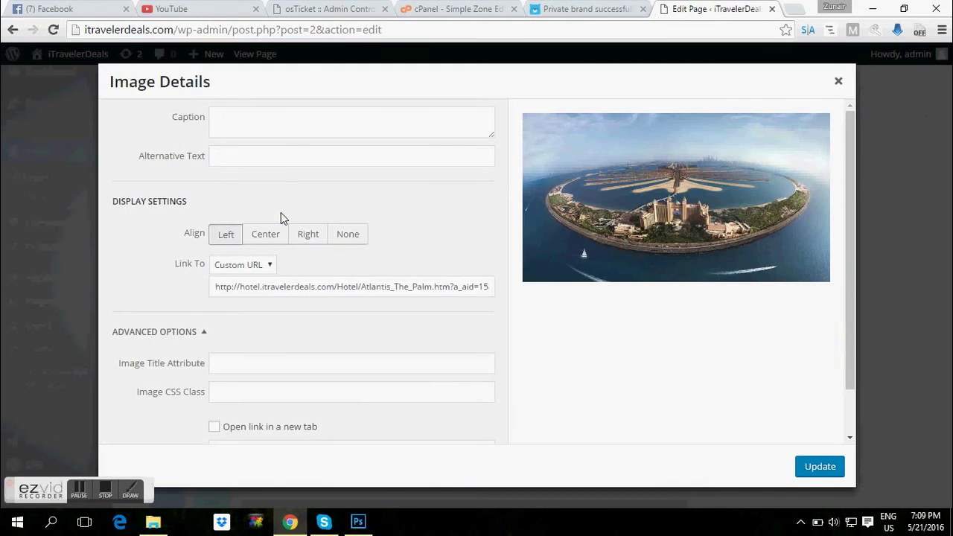
left_click_drag(241, 286, 320, 289)
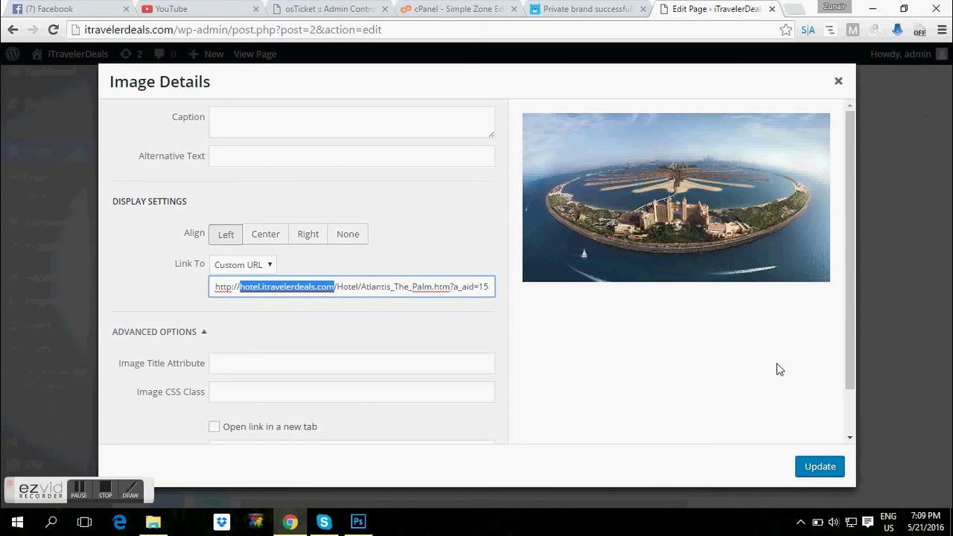
left_click(835, 88)
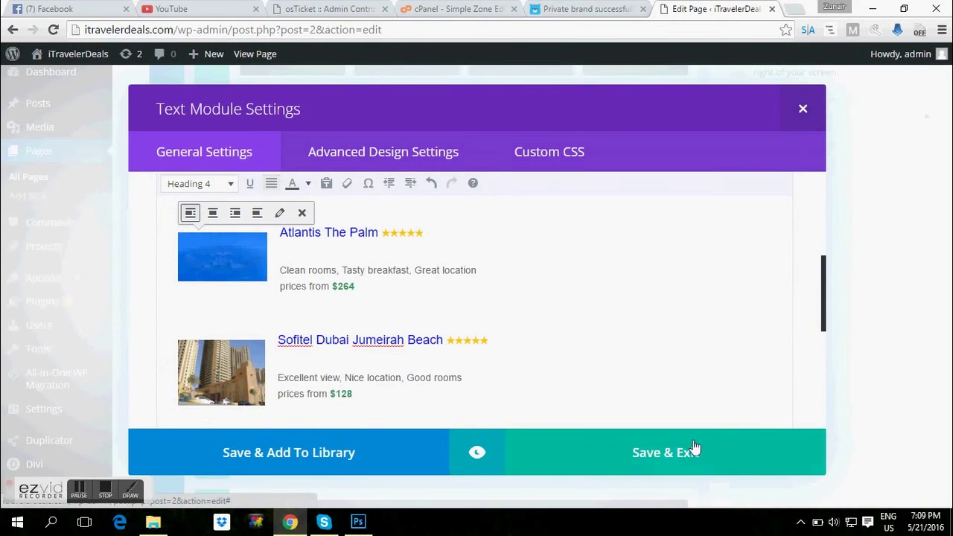
left_click(798, 107)
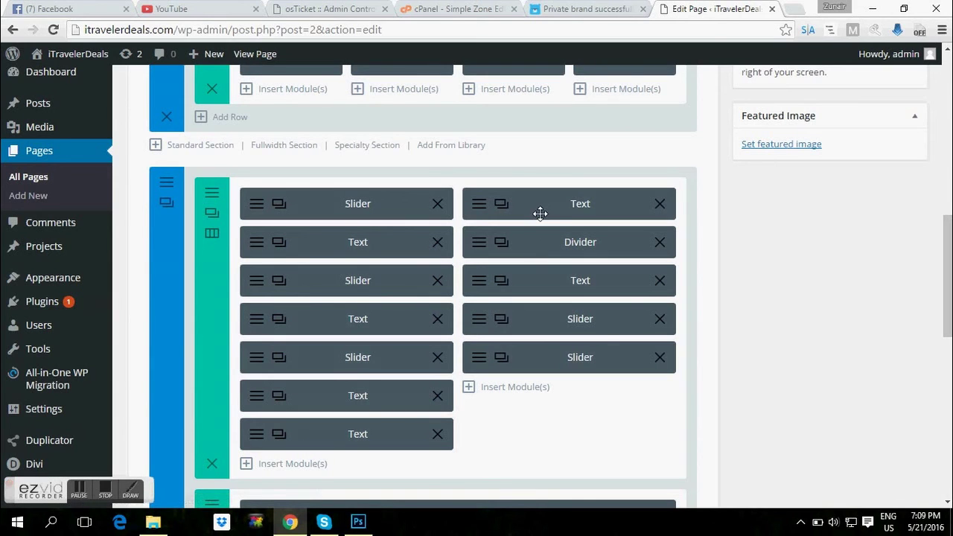
Step: Open the Text module below the Divider and inspect the Orlando, USA heading's link
left_click(485, 288)
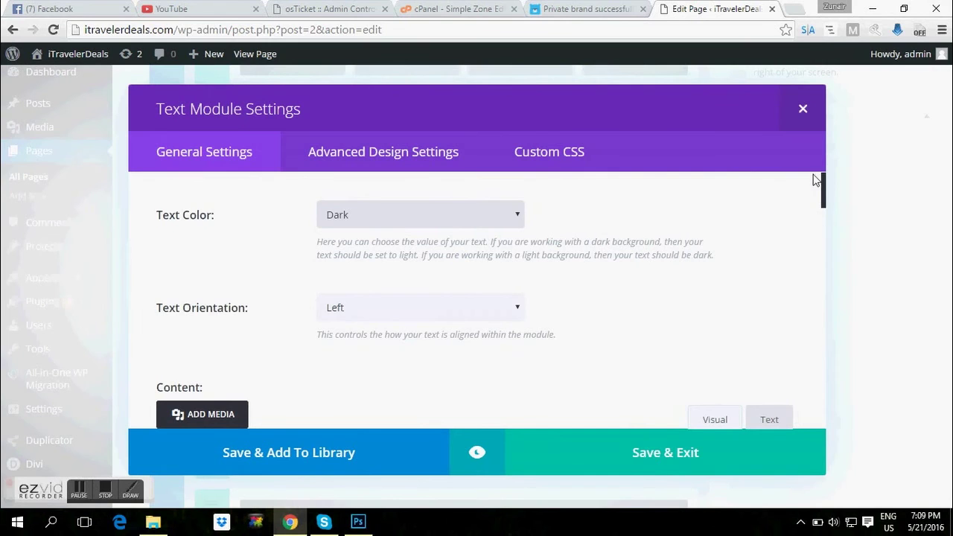
left_click_drag(824, 178, 823, 227)
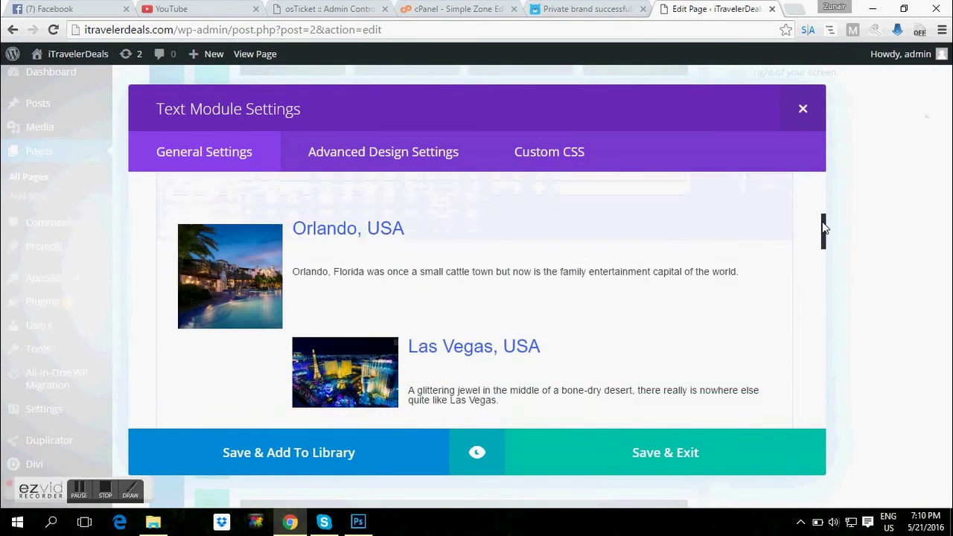
left_click_drag(294, 206, 405, 210)
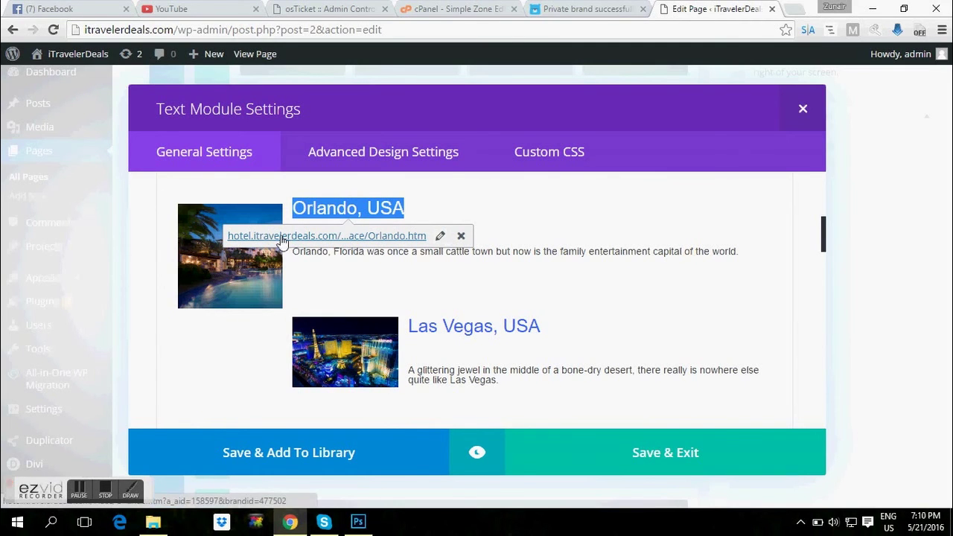
Step: Inspect the host in the Orlando image's custom link, and close the Text module settings without saving
left_click(231, 253)
left_click(260, 185)
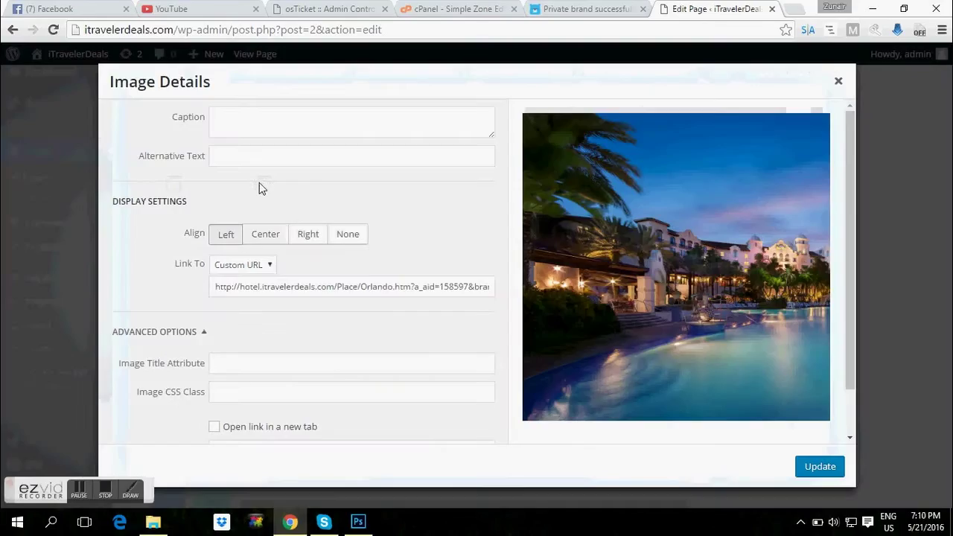
left_click_drag(262, 288, 318, 292)
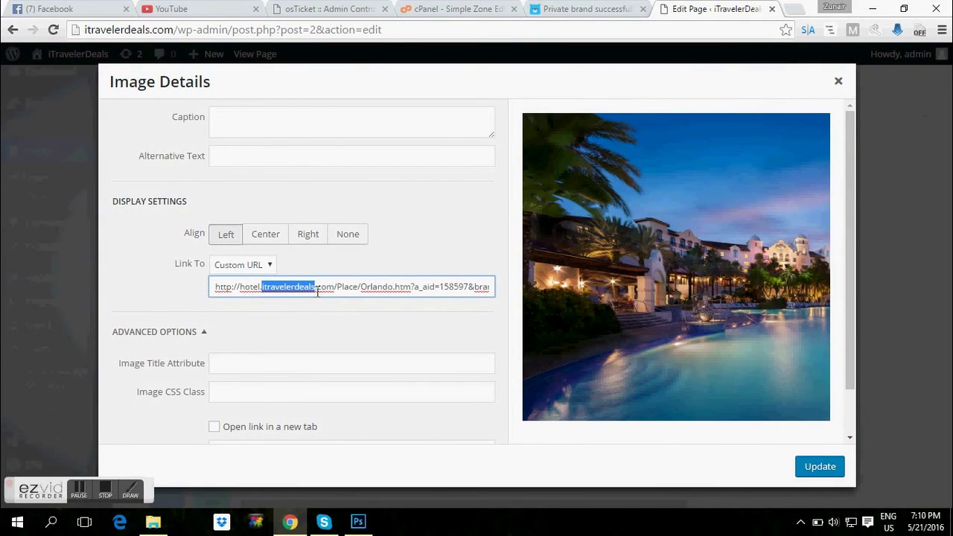
left_click_drag(240, 289, 329, 291)
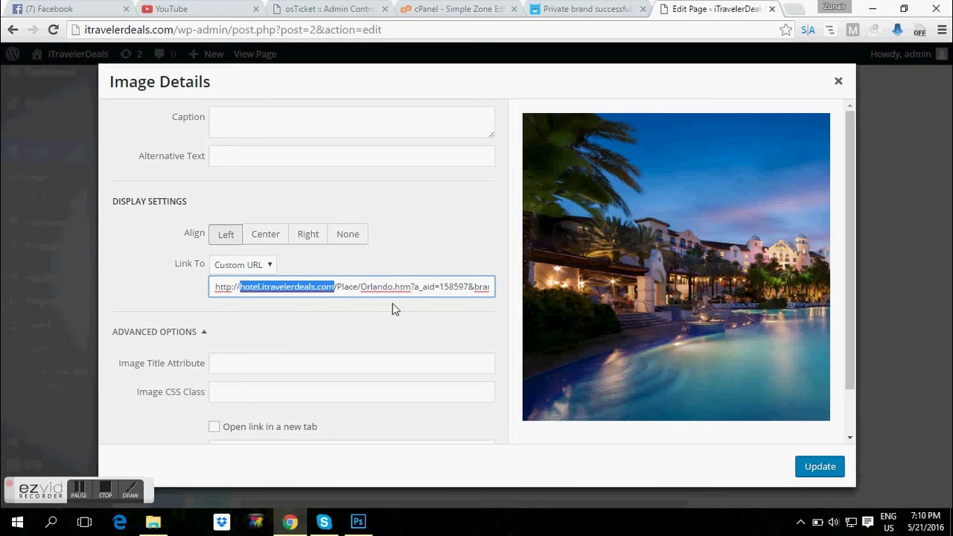
left_click(838, 81)
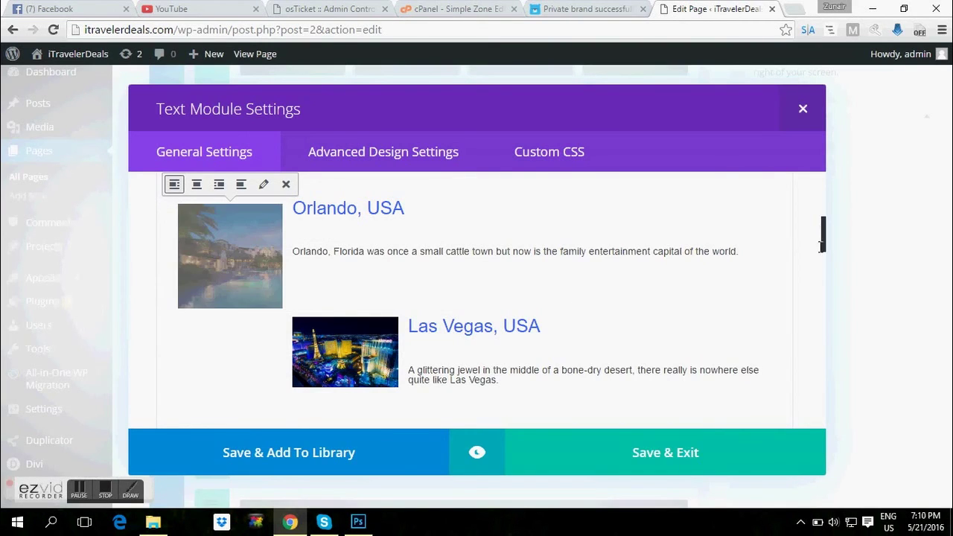
scroll(818, 255, "down", 6)
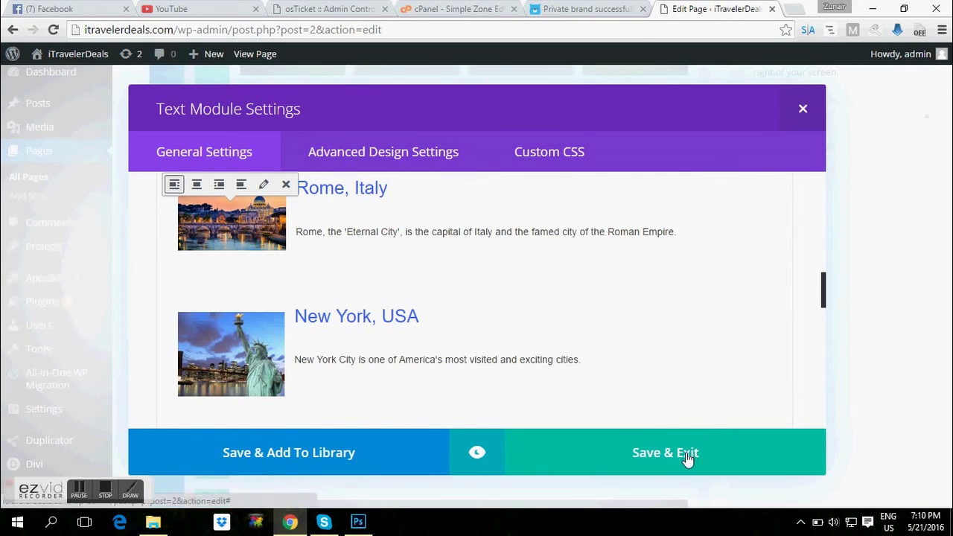
left_click(803, 110)
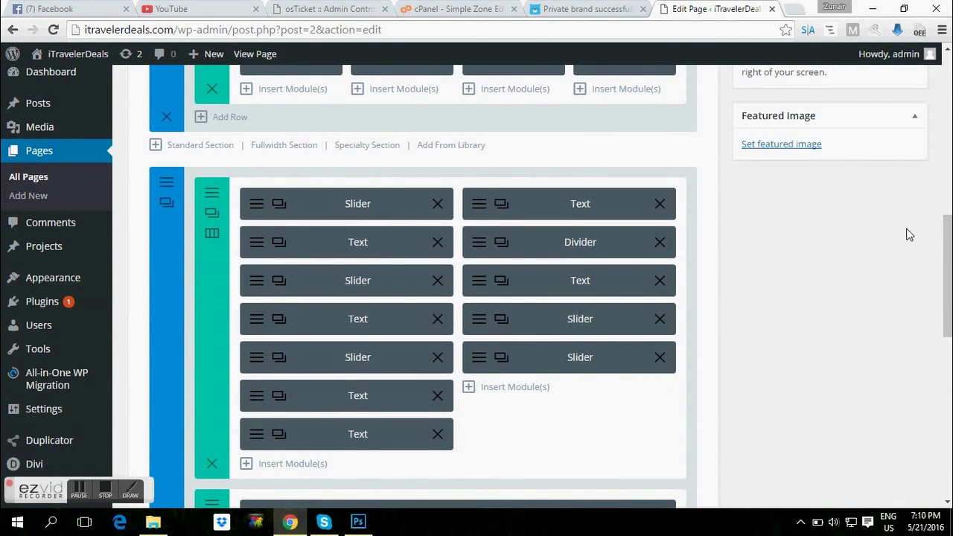
Step: Review the homepage's Divi Builder sections from the Image module up to the Code module
scroll(947, 282, "down", 1)
scroll(946, 283, "down", 2)
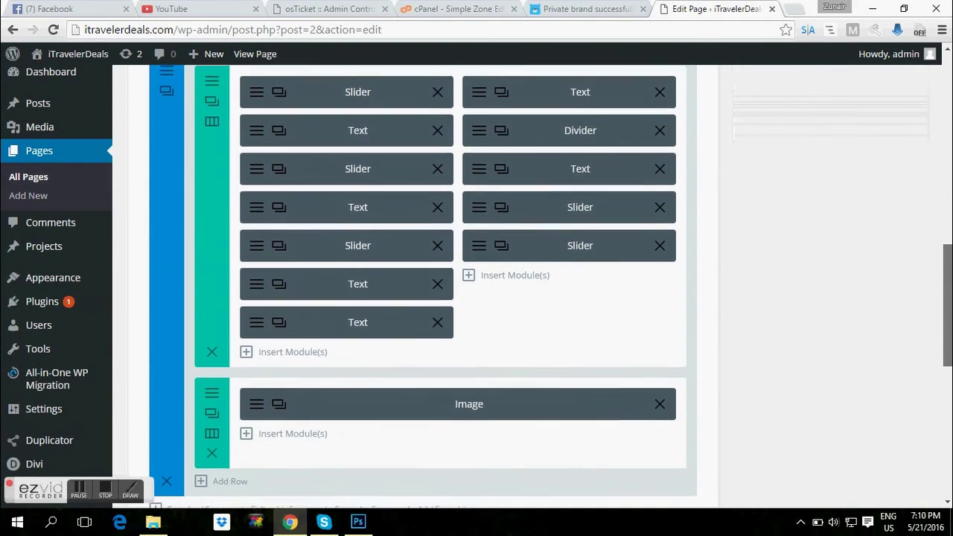
scroll(947, 283, "up", 3)
scroll(947, 283, "up", 4)
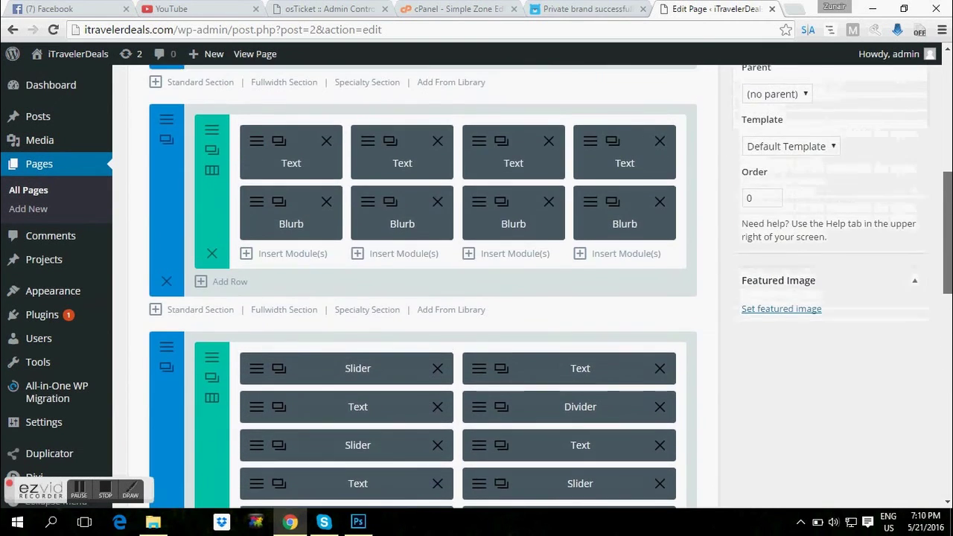
scroll(947, 283, "up", 1)
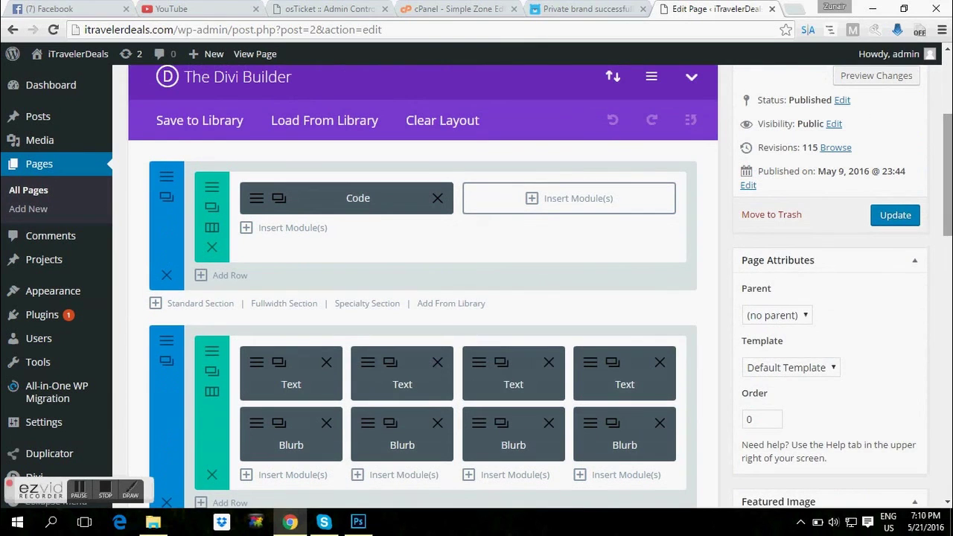
scroll(946, 283, "down", 2)
scroll(947, 283, "up", 3)
scroll(889, 224, "down", 1)
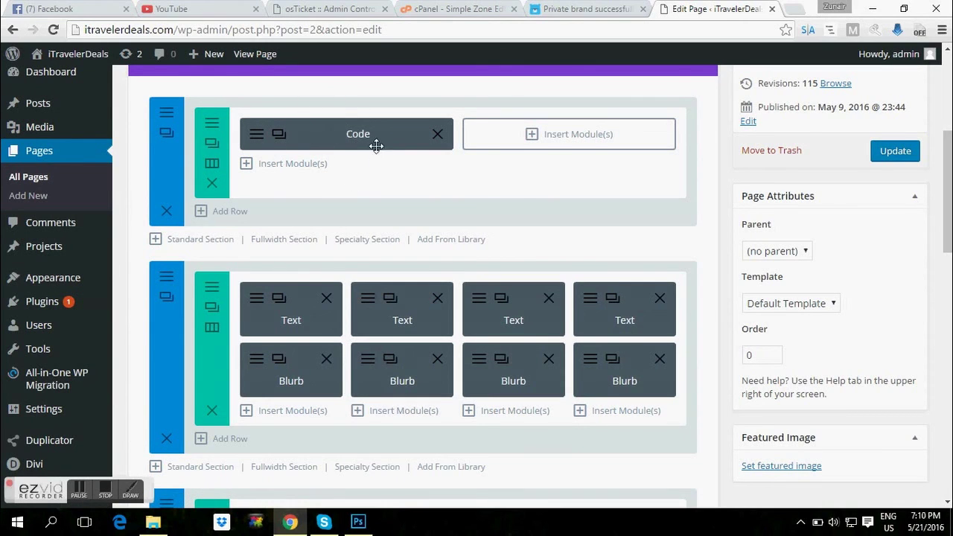
Step: Switch to the HotelsCombined affiliate site and start a new generic search box under the affiliate links
left_click(579, 7)
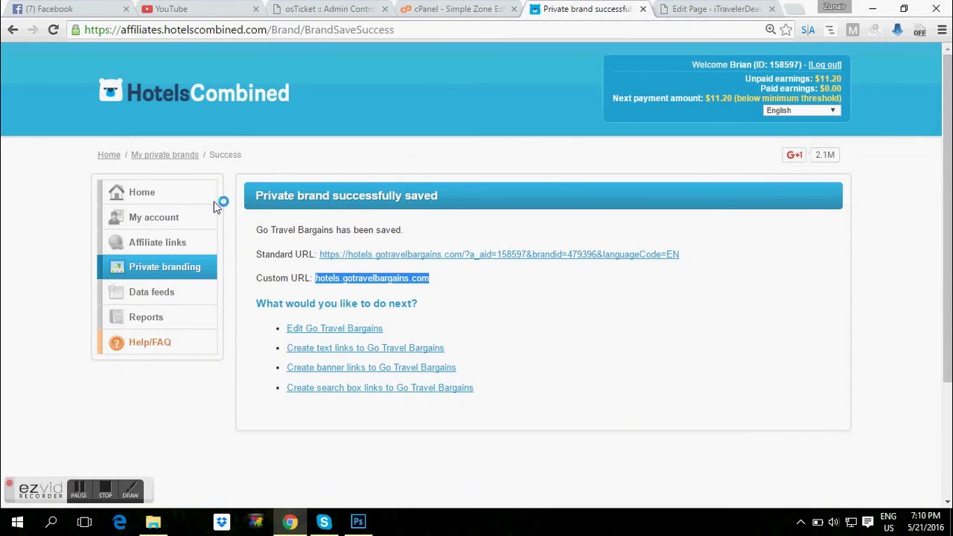
left_click(159, 246)
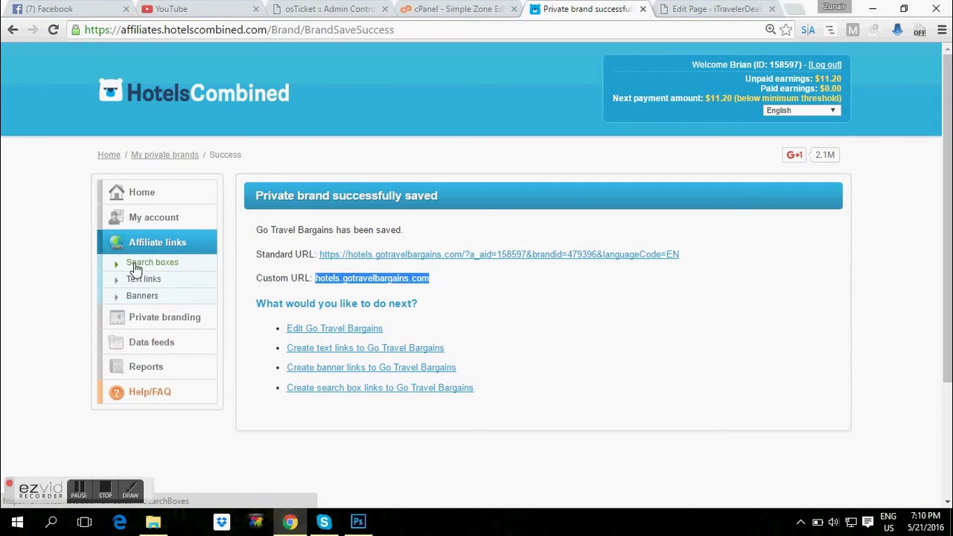
left_click(169, 263)
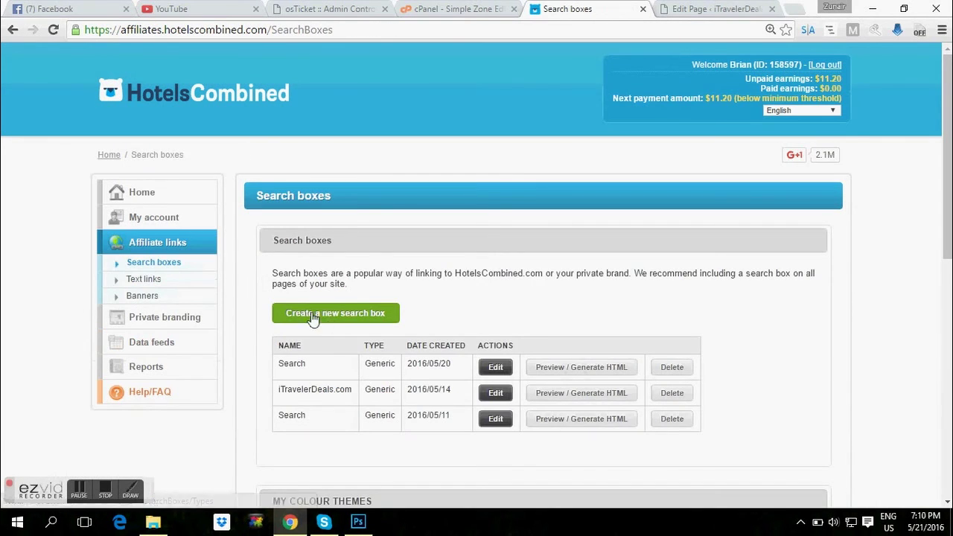
left_click(350, 313)
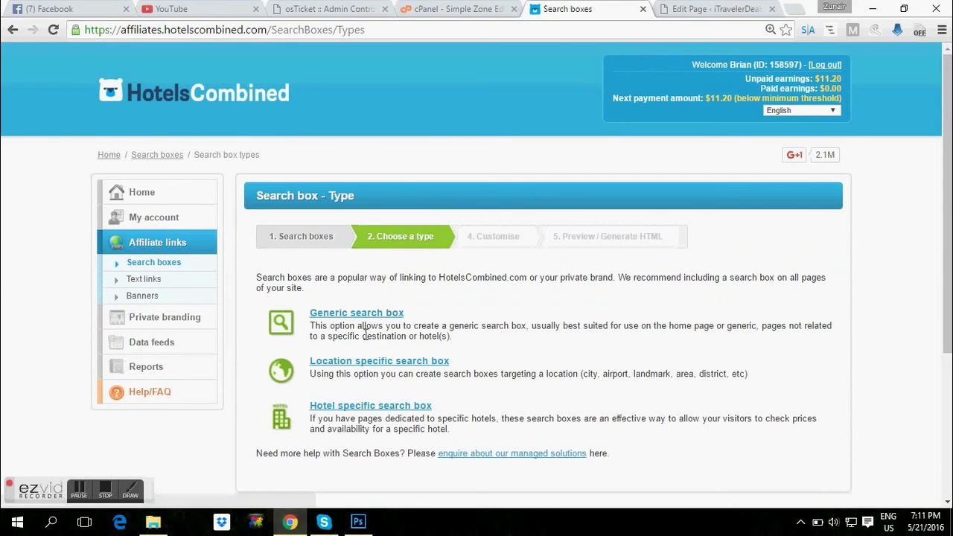
left_click_drag(308, 317, 396, 325)
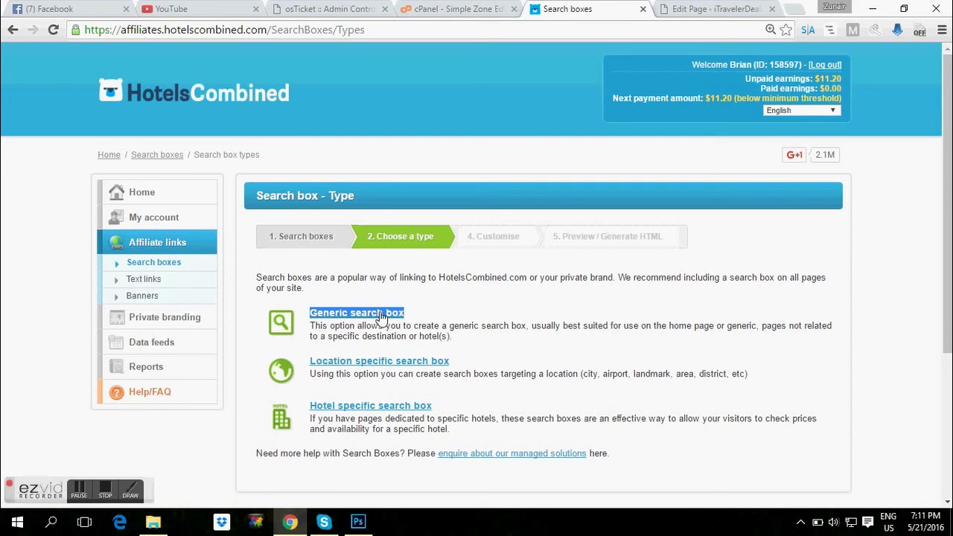
left_click(381, 316)
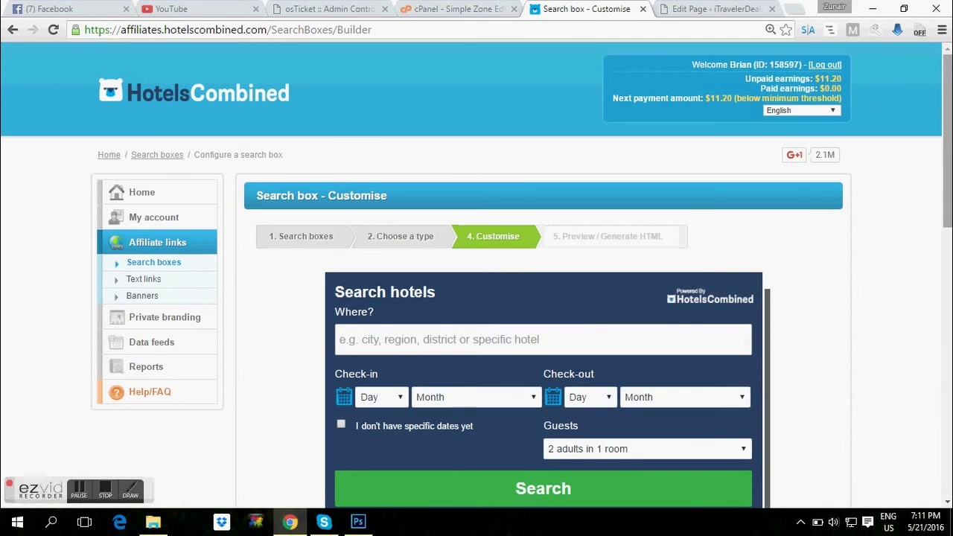
Step: Set the search box width to 100% and name the search box Go Travel Bargains
scroll(714, 263, "down", 3)
scroll(399, 178, "down", 3)
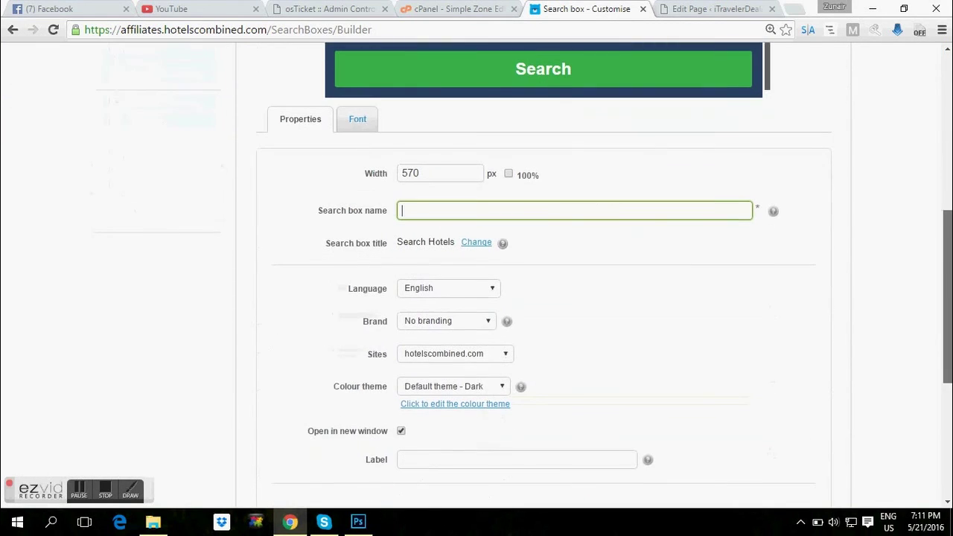
left_click(508, 174)
left_click(402, 211)
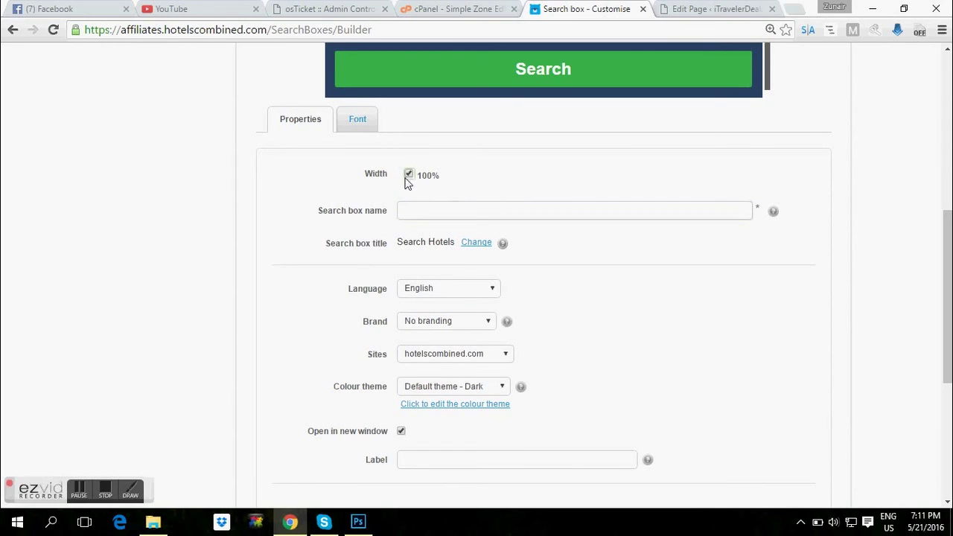
left_click(429, 209)
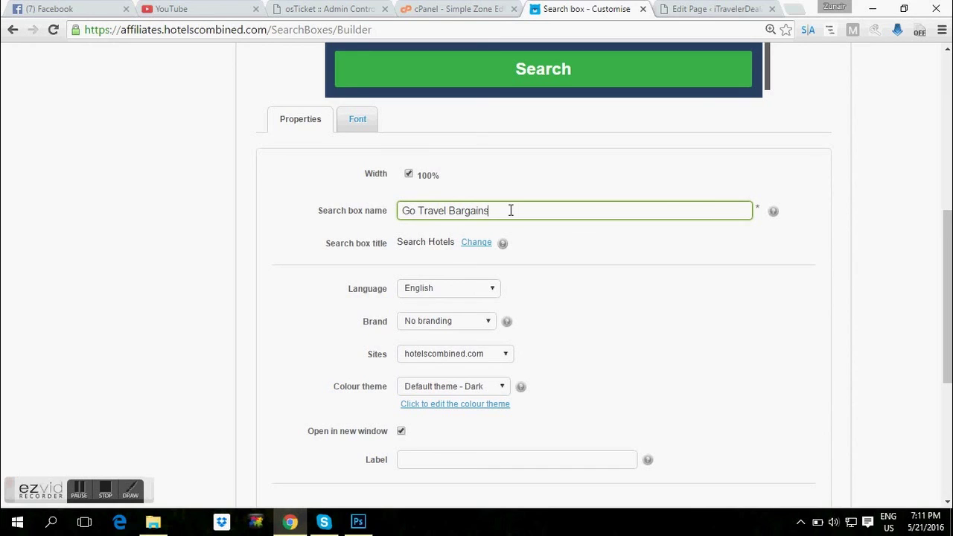
Step: Change the search box title to Hotel Search
left_click(476, 243)
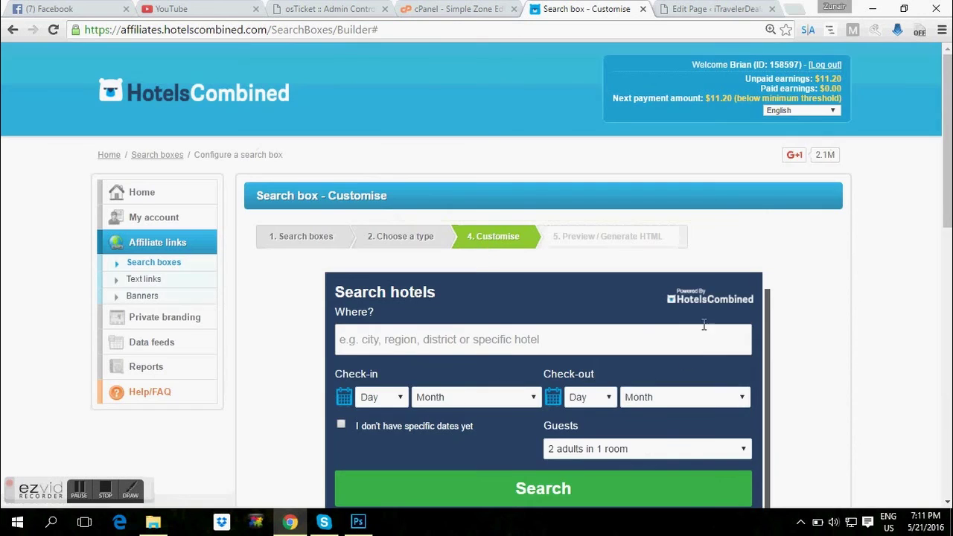
scroll(476, 245, "down", 5)
left_click(412, 260)
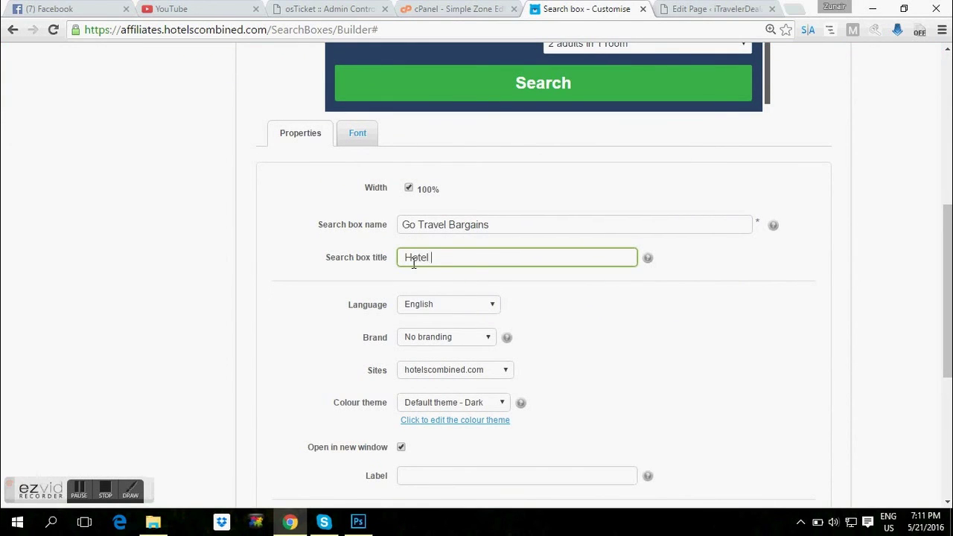
left_click_drag(473, 260, 405, 254)
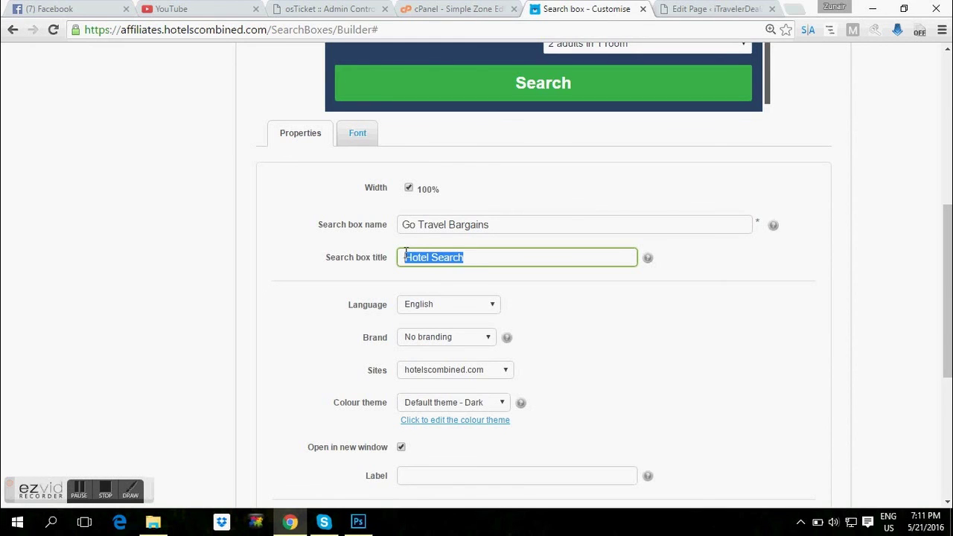
left_click(579, 281)
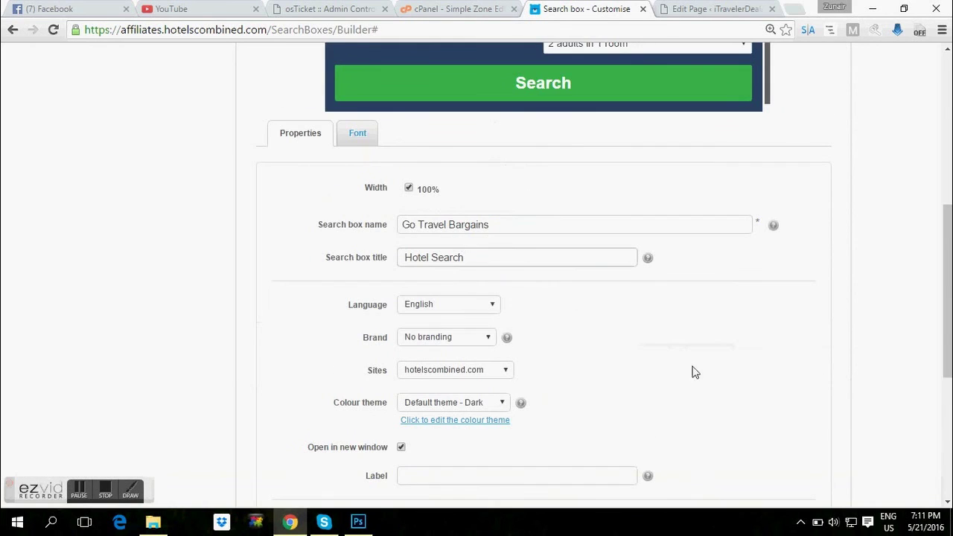
Step: Keep English as the search box language and choose Go Travel Bargains as its brand
left_click(453, 306)
left_click(451, 310)
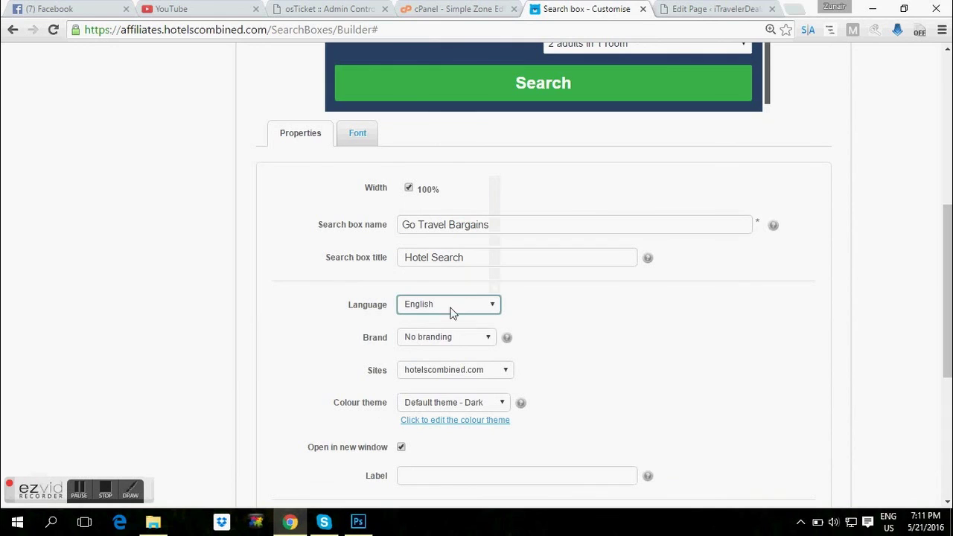
left_click(424, 339)
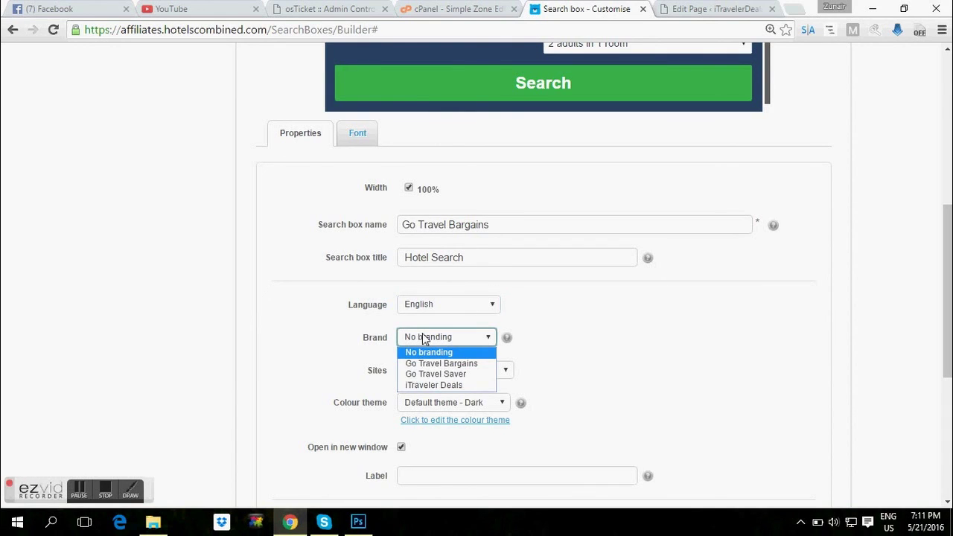
left_click(452, 364)
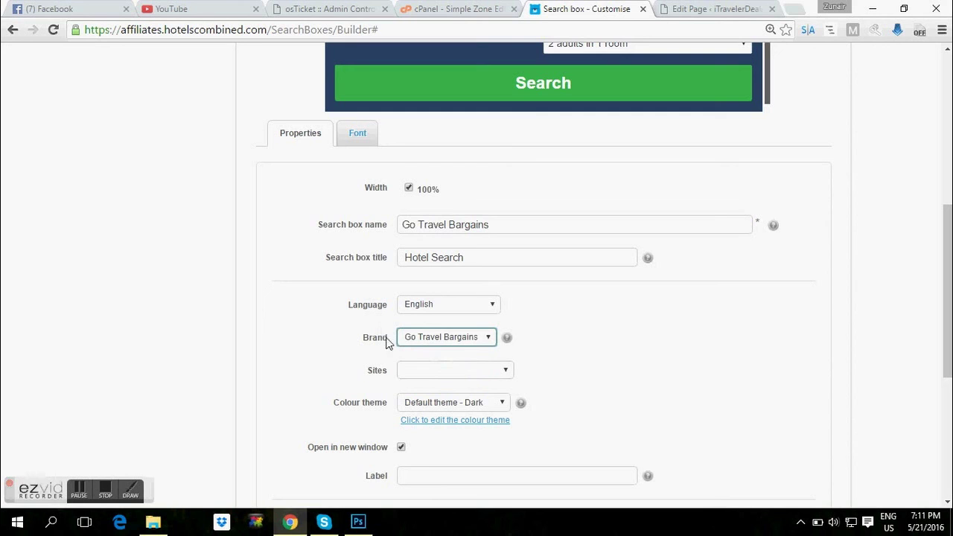
Step: Keep the Default theme - Dark colour theme and save the search box to generate its HTML
scroll(919, 288, "down", 3)
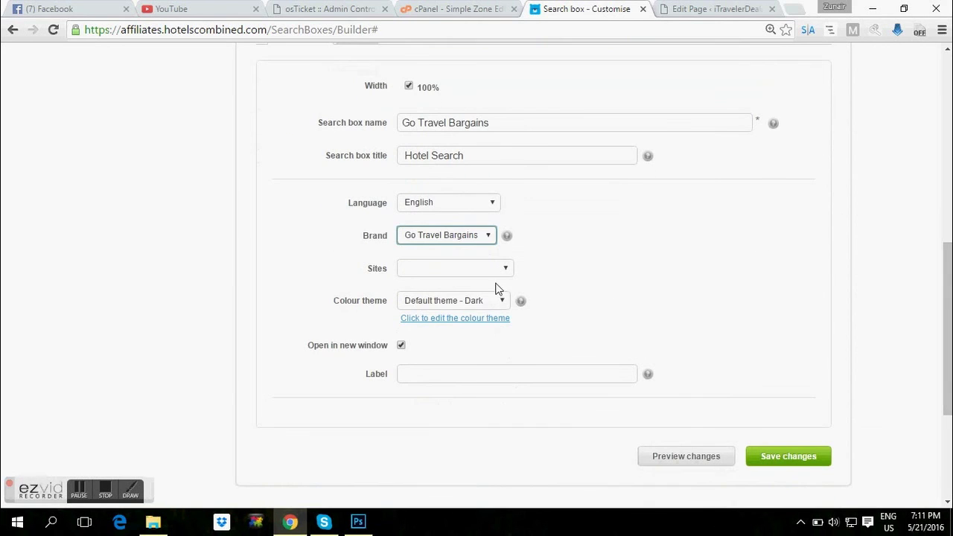
left_click(467, 300)
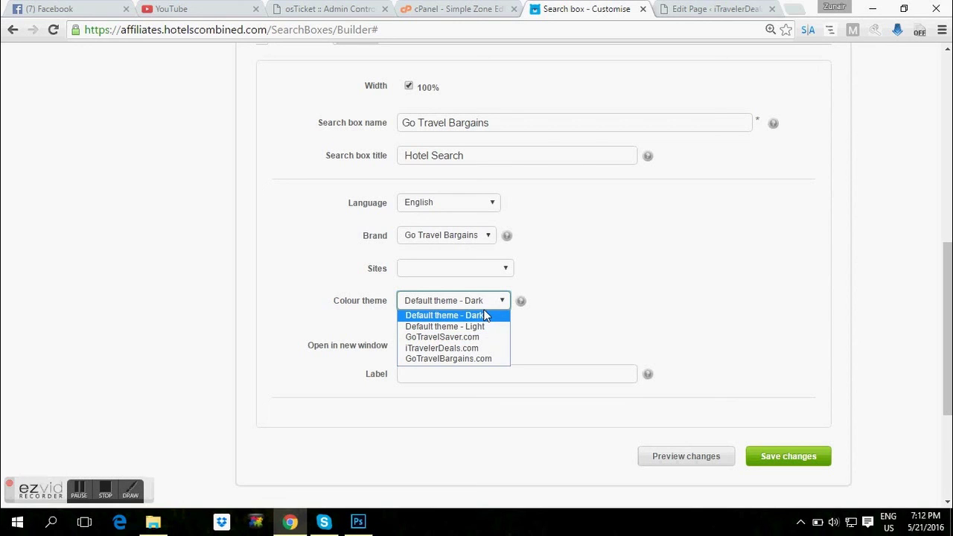
left_click(477, 315)
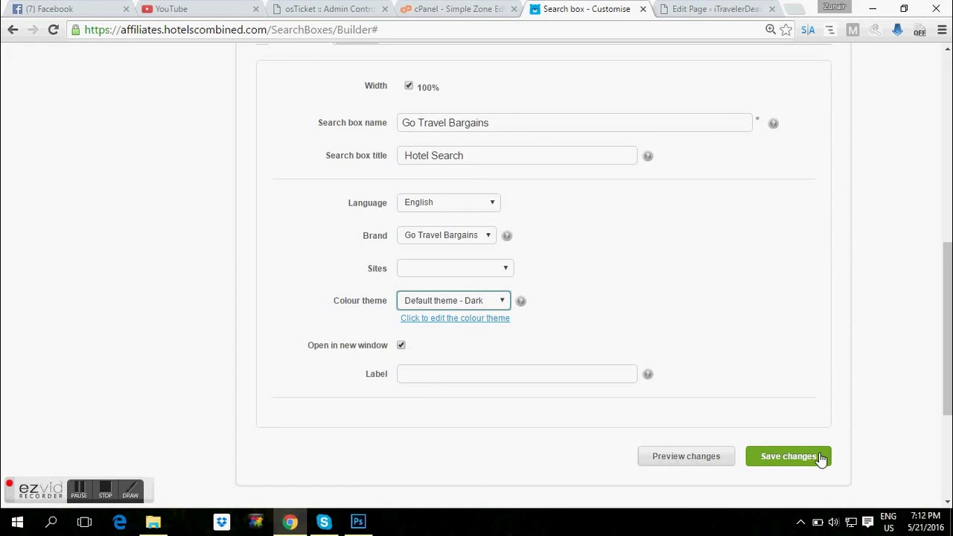
left_click(770, 454)
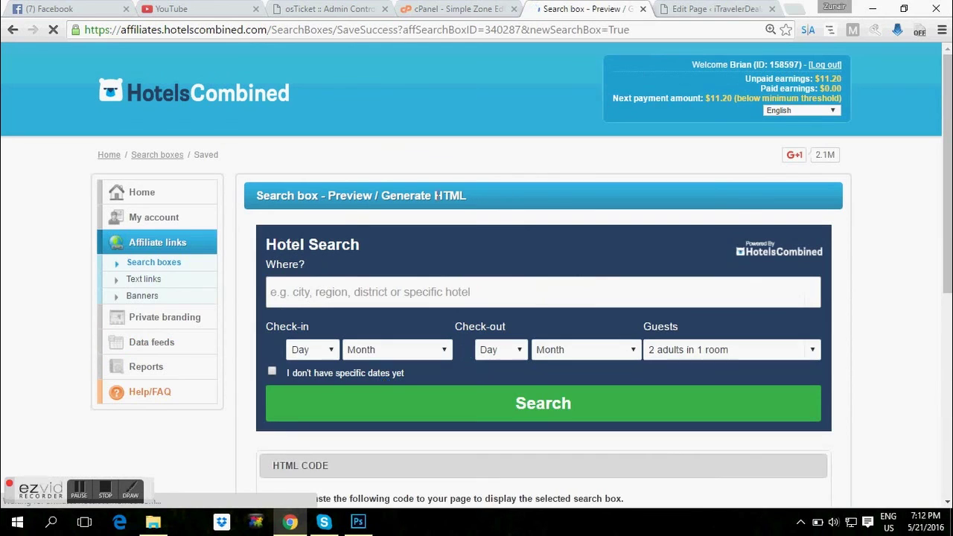
Step: Copy the entire generated script from the search box's HTML code
scroll(949, 173, "down", 3)
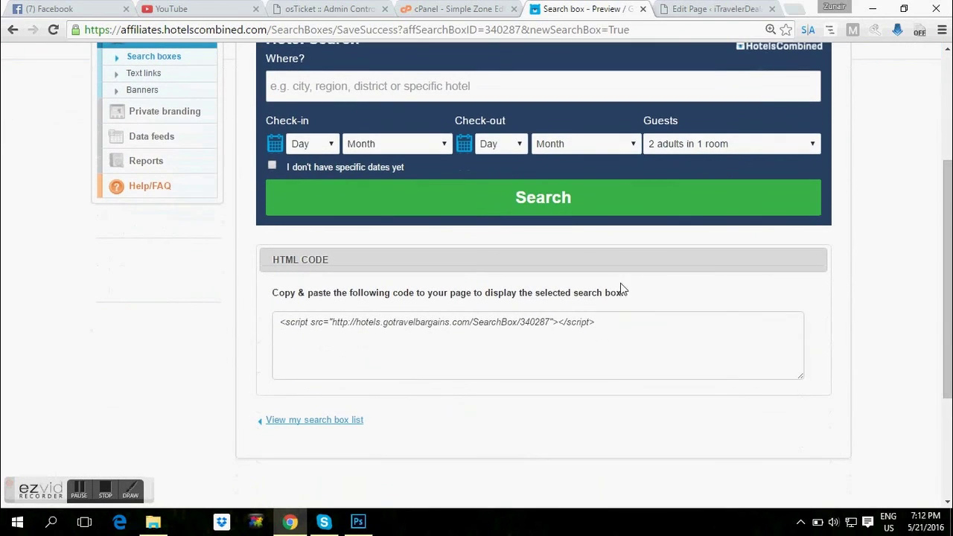
left_click(518, 330)
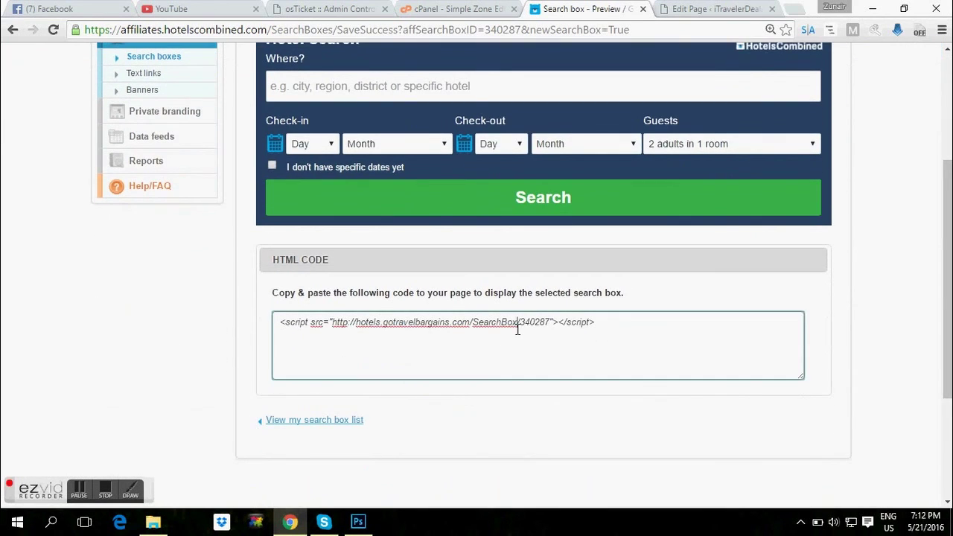
left_click_drag(623, 321, 596, 320)
left_click(291, 333)
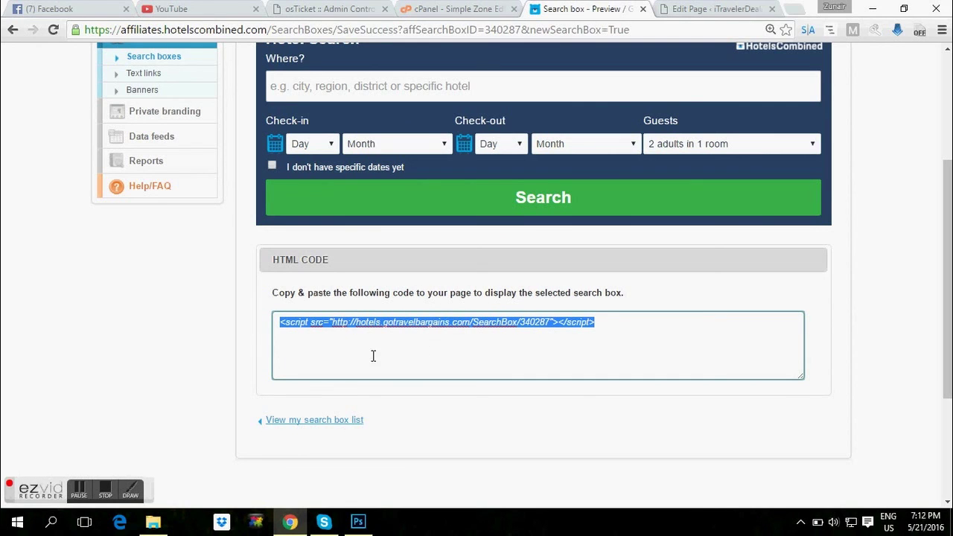
left_click_drag(281, 322, 604, 326)
key("ctrl+c")
Step: Switch to the WordPress page editor and replace the homepage Code module's content with the copied hotels.gotravelbargains.com search box script
left_click(707, 7)
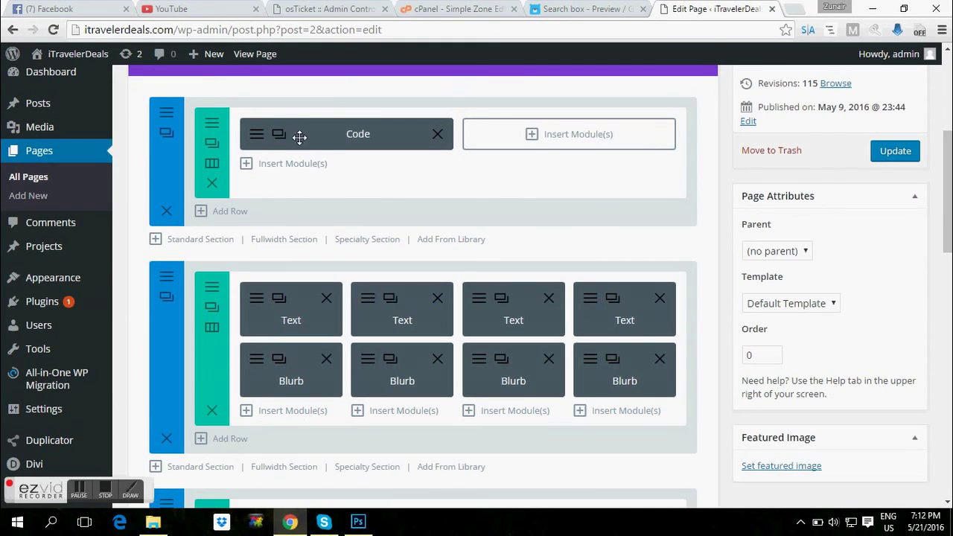
left_click(257, 140)
left_click_drag(339, 227, 699, 196)
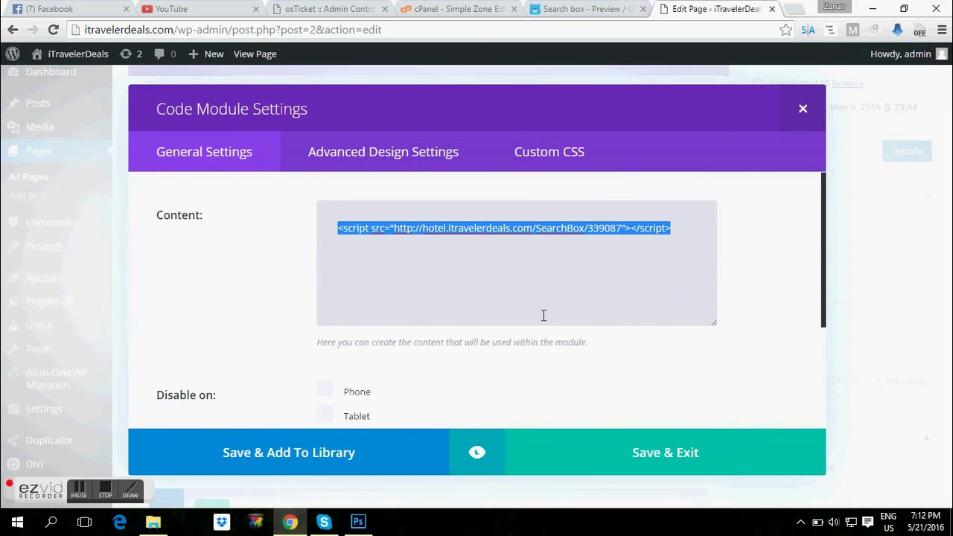
key("BackSpace")
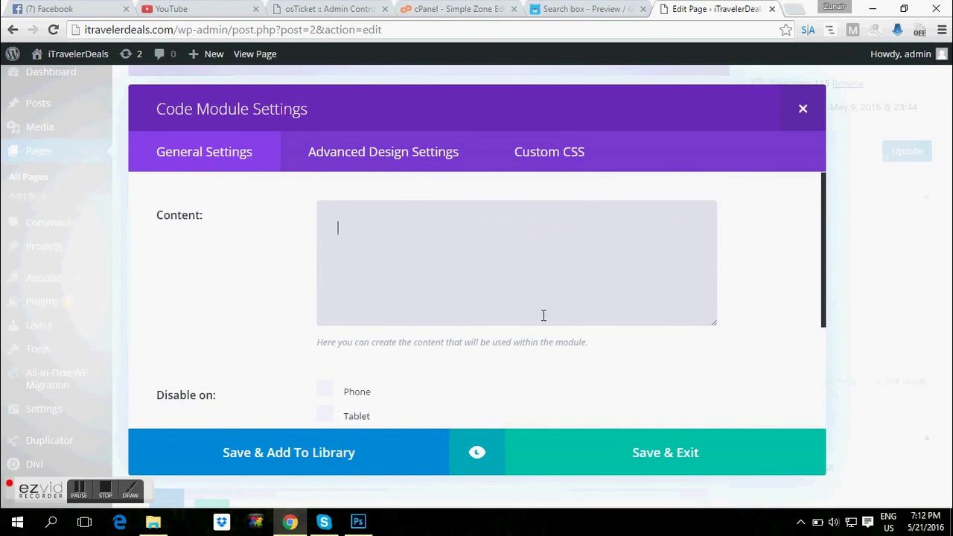
key("ctrl+v")
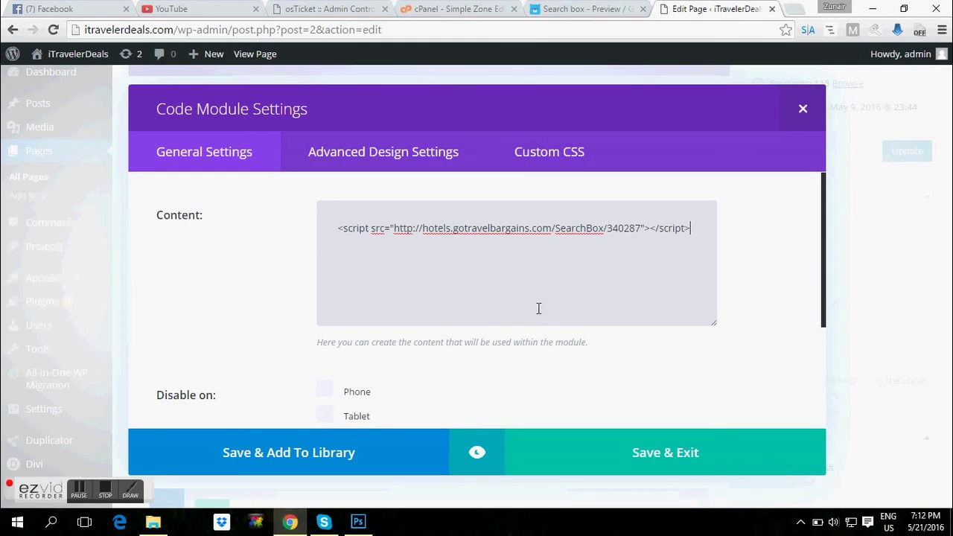
Step: Review the pasted script's host, close the Code module settings without saving, and return to the HotelsCombined search box page
left_click_drag(424, 229, 552, 233)
left_click(570, 232)
left_click_drag(694, 229, 335, 233)
left_click(388, 263)
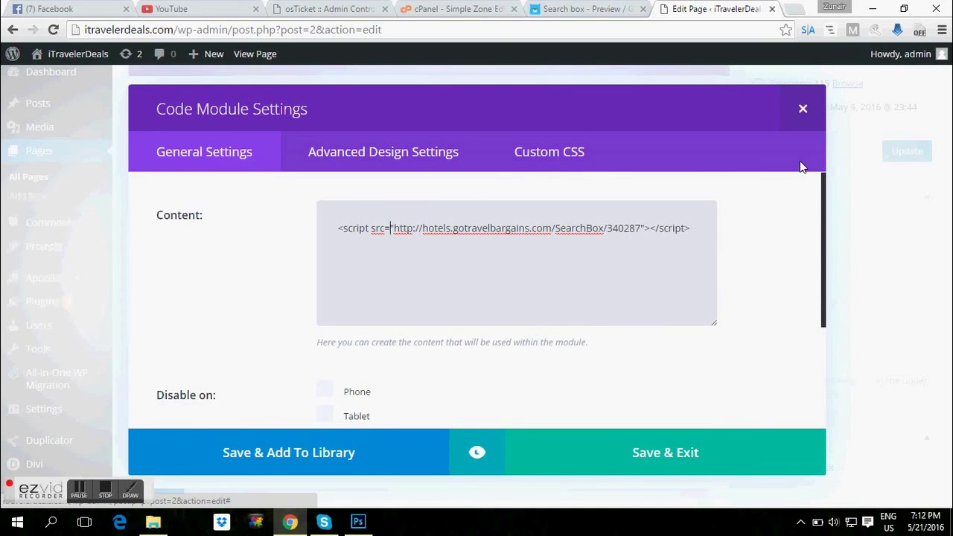
left_click(803, 112)
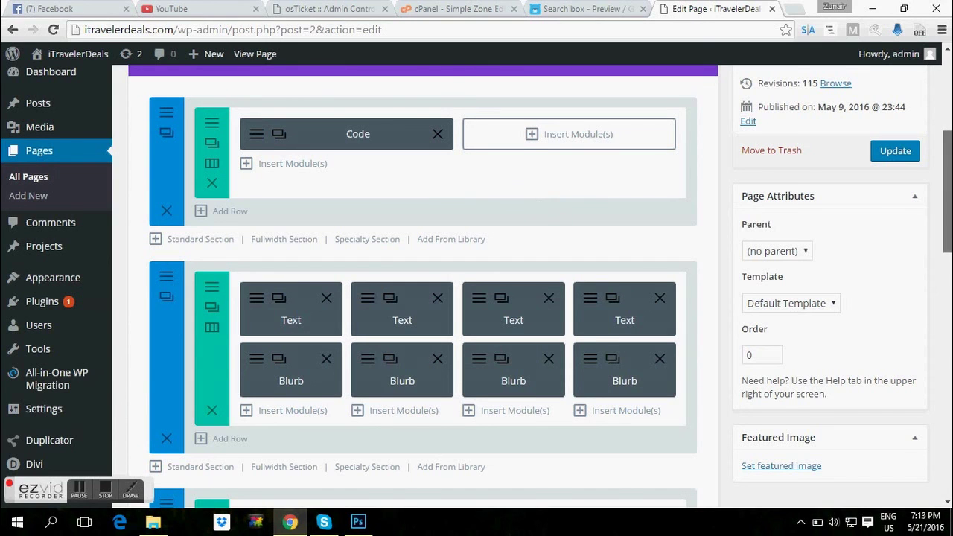
scroll(860, 149, "up", 1)
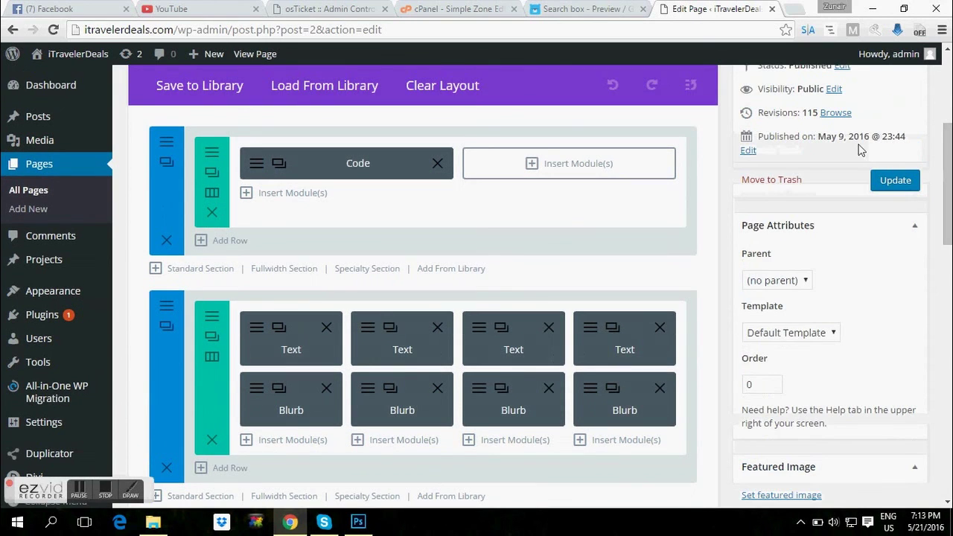
left_click(579, 8)
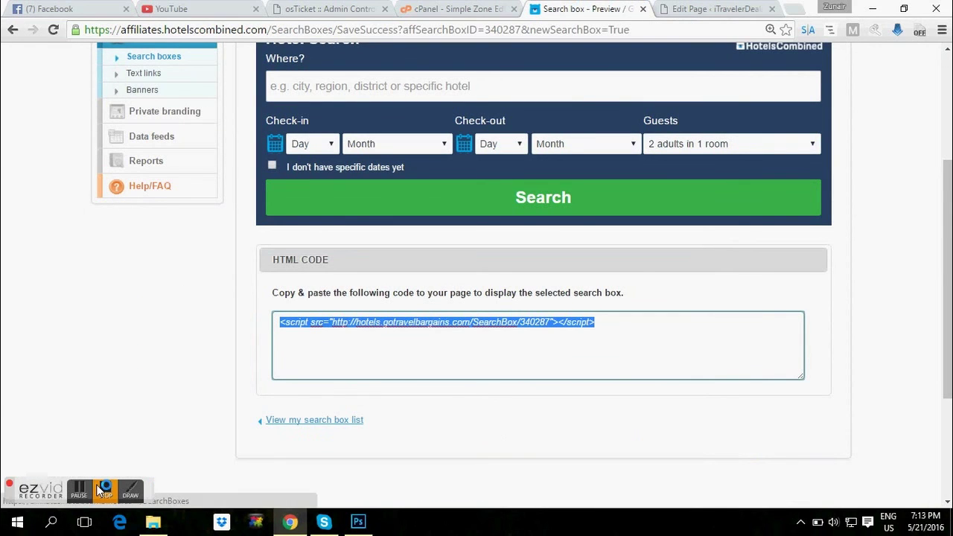